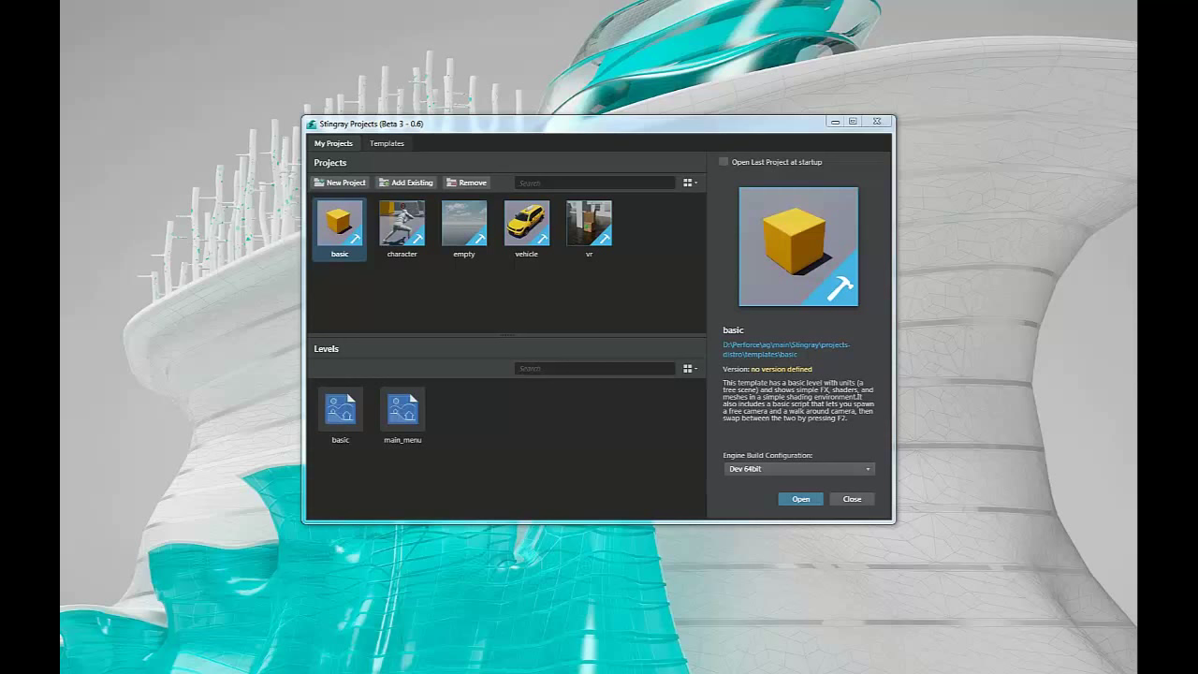
Review the descriptions of the basic, character, empty, vehicle and vr project templates
{"action": "left_click", "coordinate": [464, 226]}
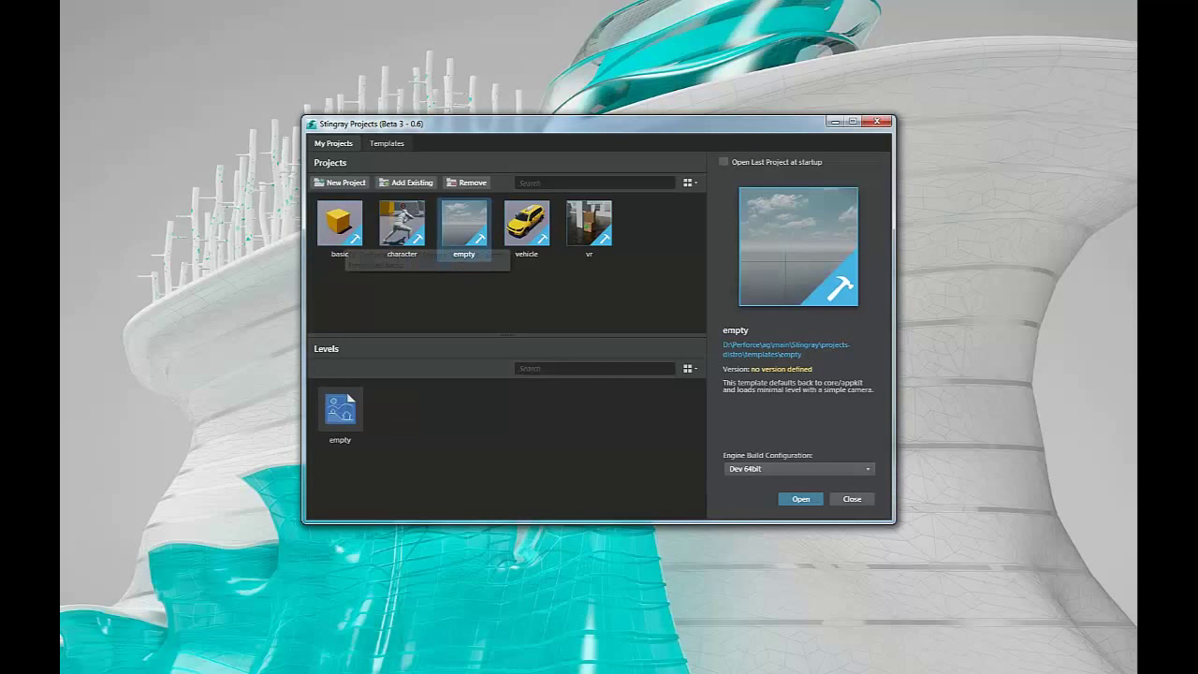
{"action": "left_click", "coordinate": [342, 230]}
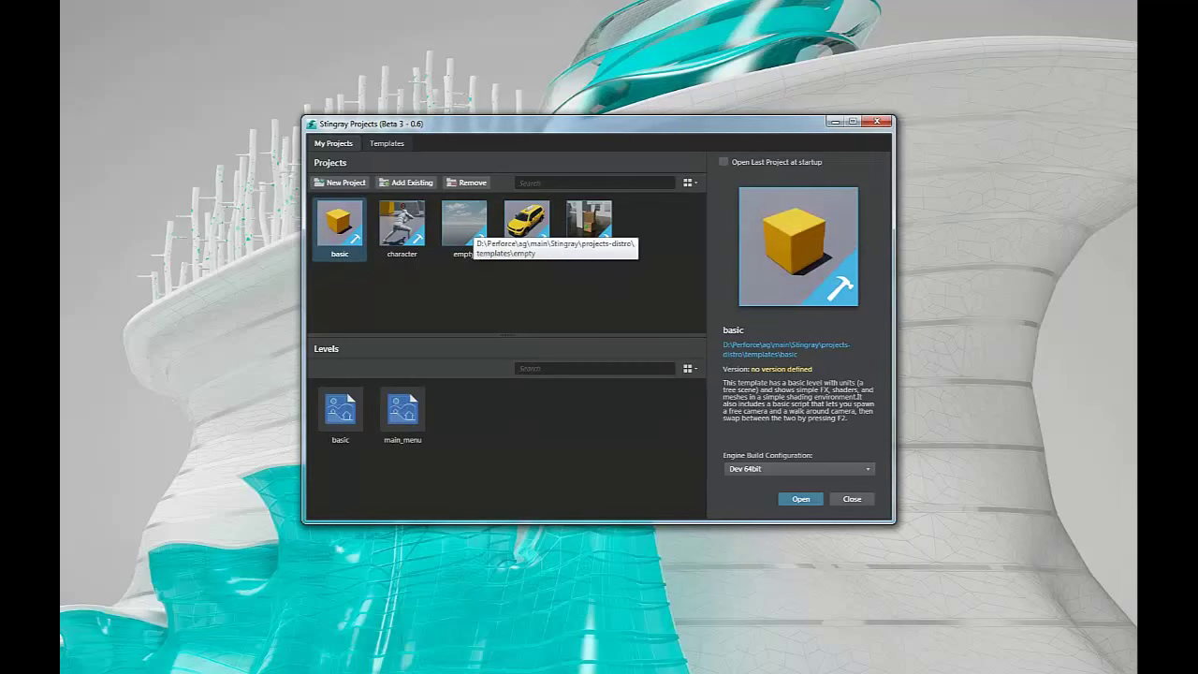
{"action": "left_click", "coordinate": [387, 144]}
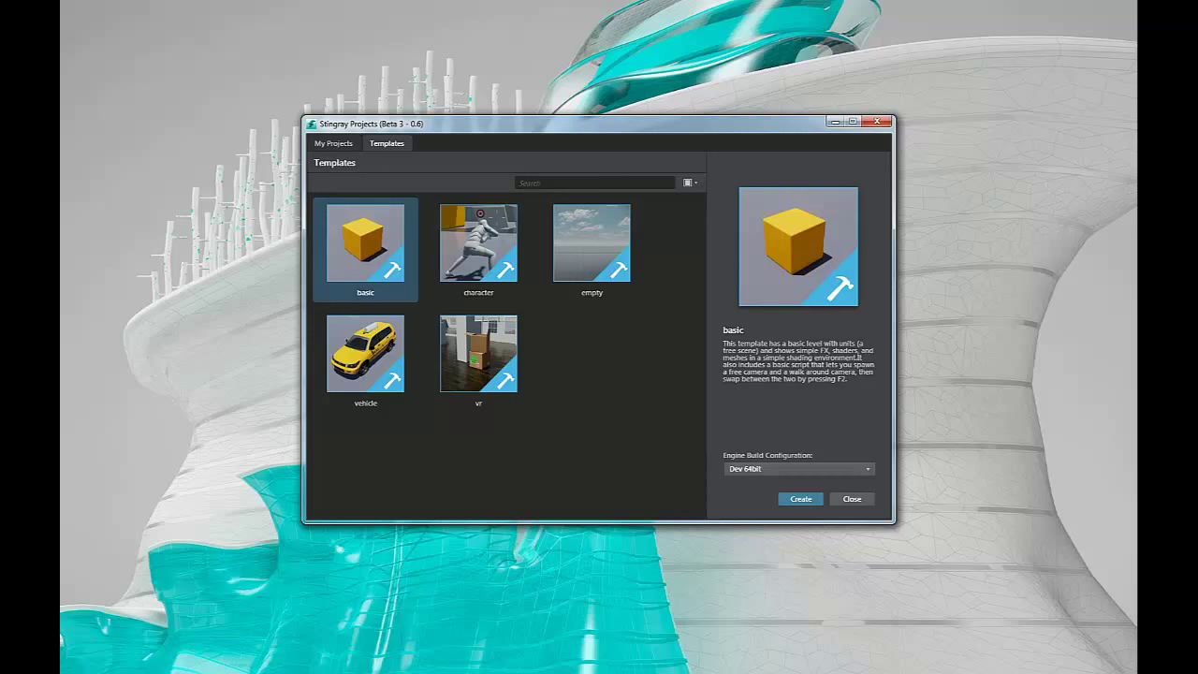
{"action": "left_click", "coordinate": [592, 245]}
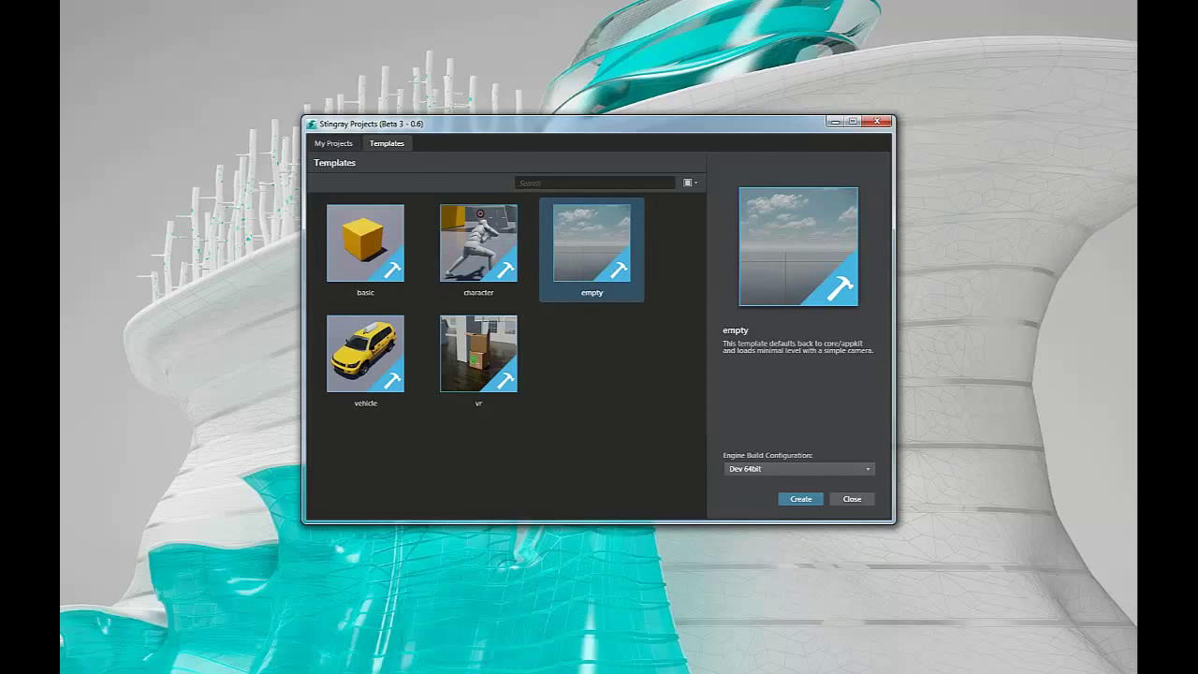
{"action": "left_click", "coordinate": [365, 245]}
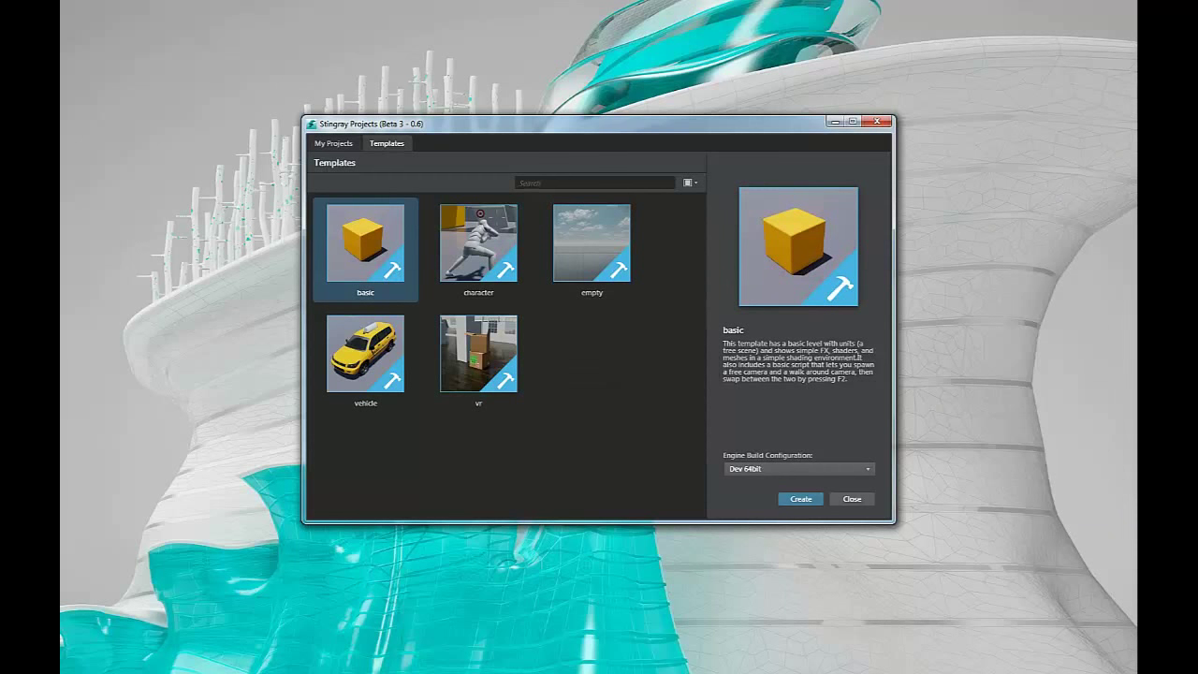
{"action": "left_click", "coordinate": [496, 267]}
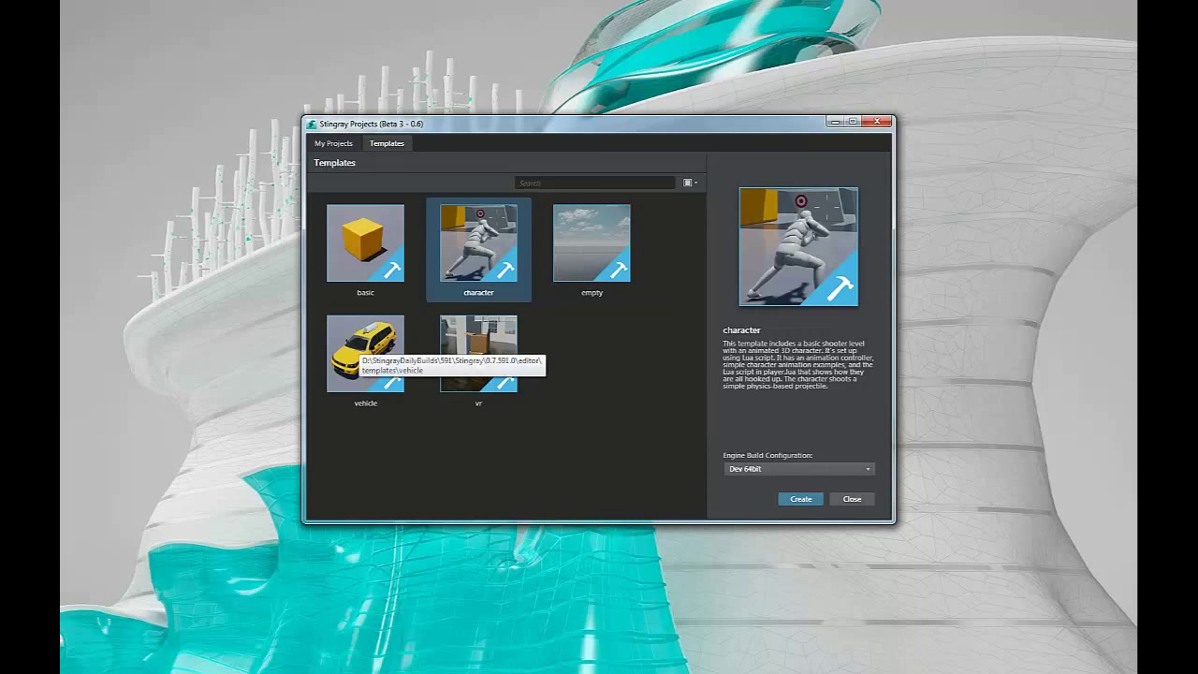
{"action": "left_click", "coordinate": [360, 342]}
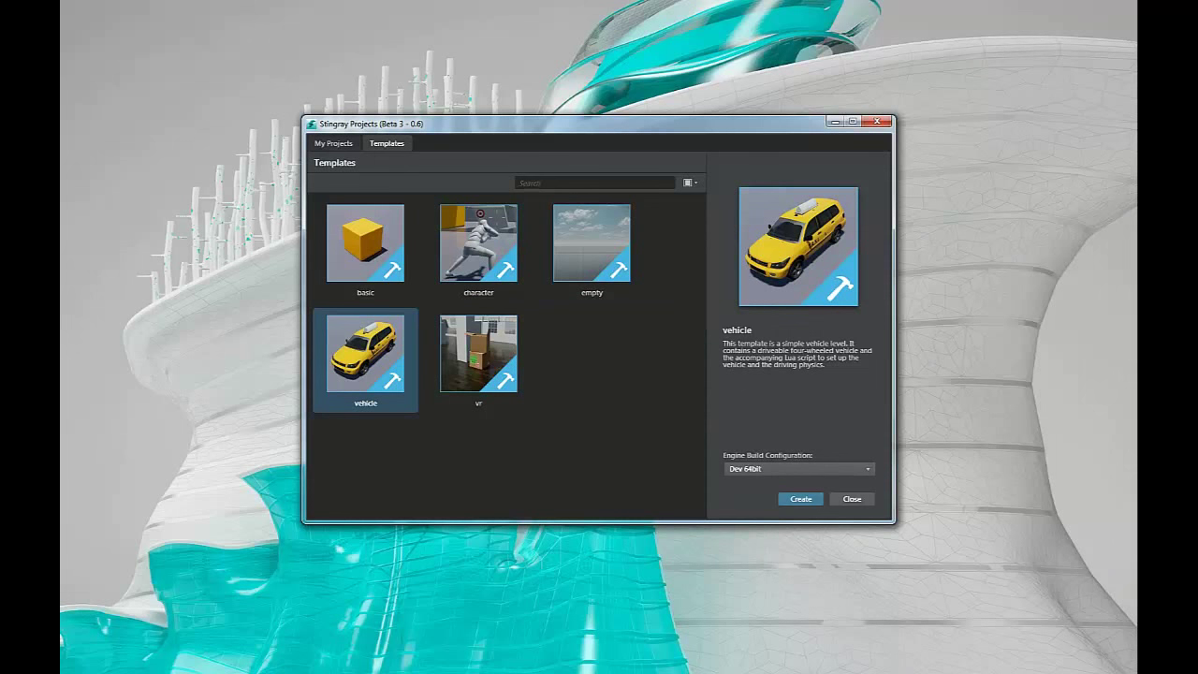
{"action": "left_click", "coordinate": [478, 354]}
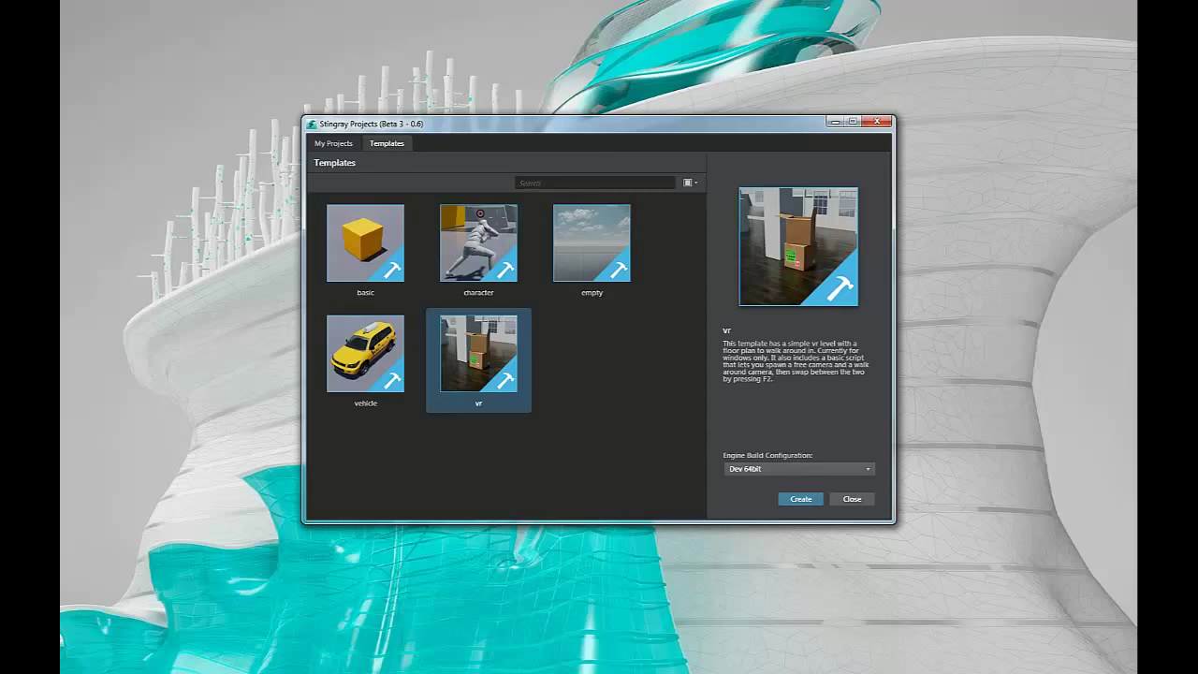
{"action": "left_click", "coordinate": [591, 246]}
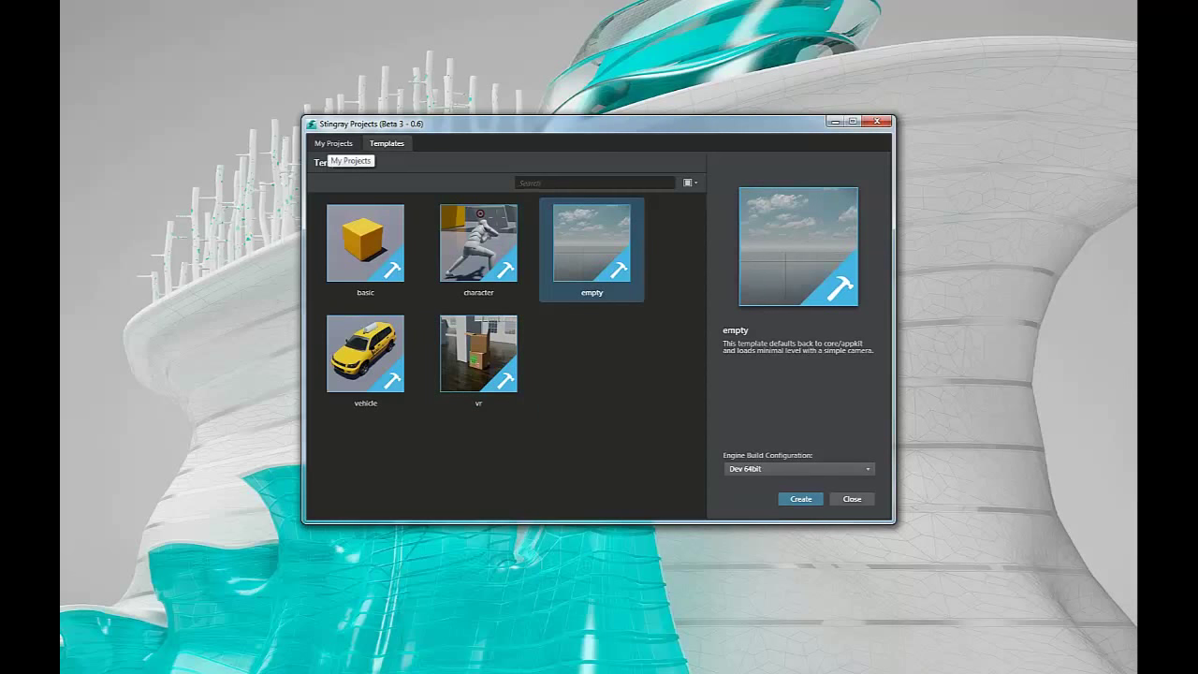
Open the existing empty project from the project list and maximize its editor window
{"action": "left_click", "coordinate": [333, 144]}
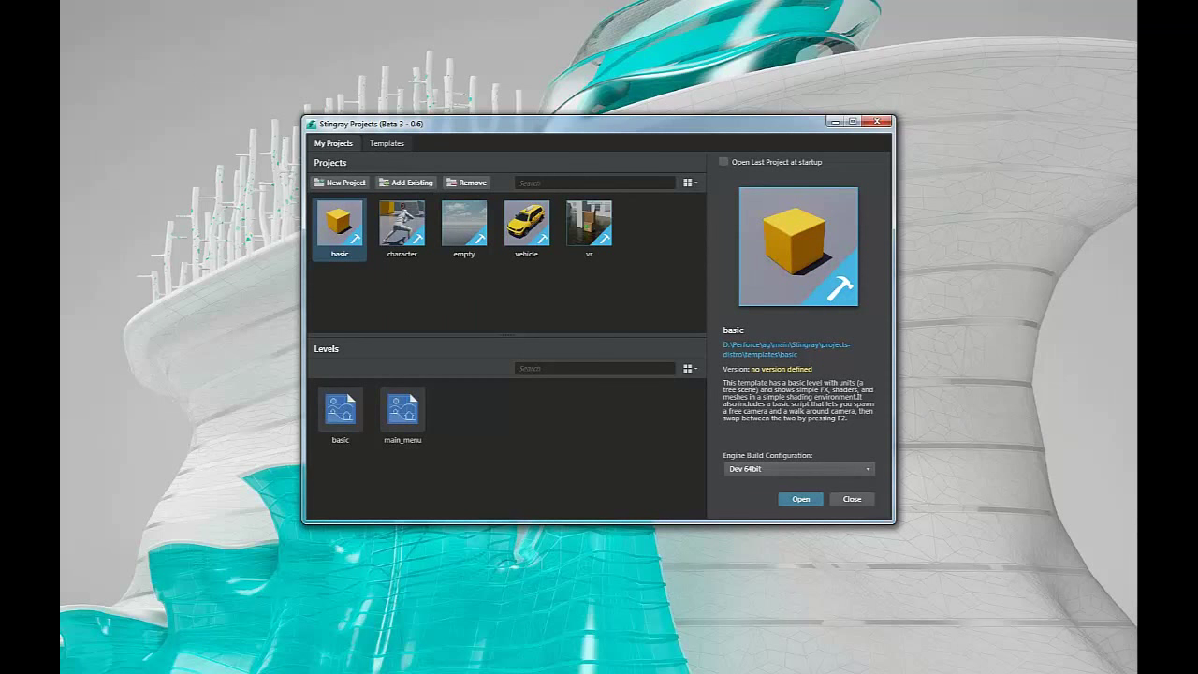
{"action": "left_click", "coordinate": [386, 143]}
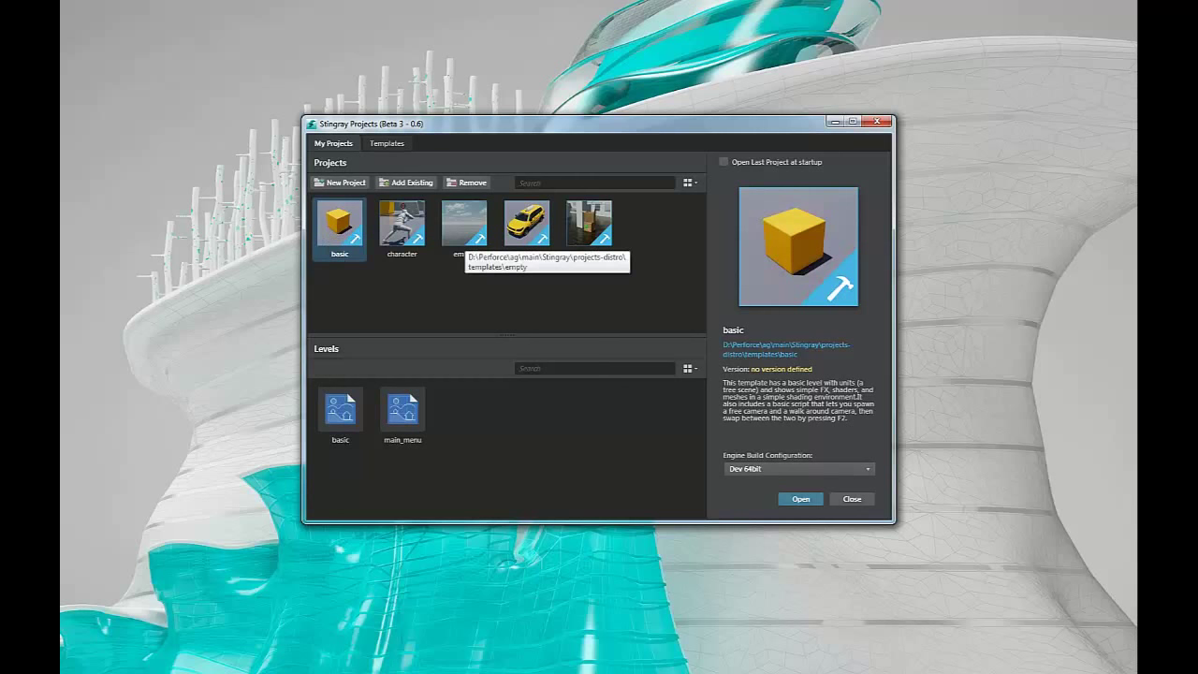
{"action": "double_click", "coordinate": [464, 227]}
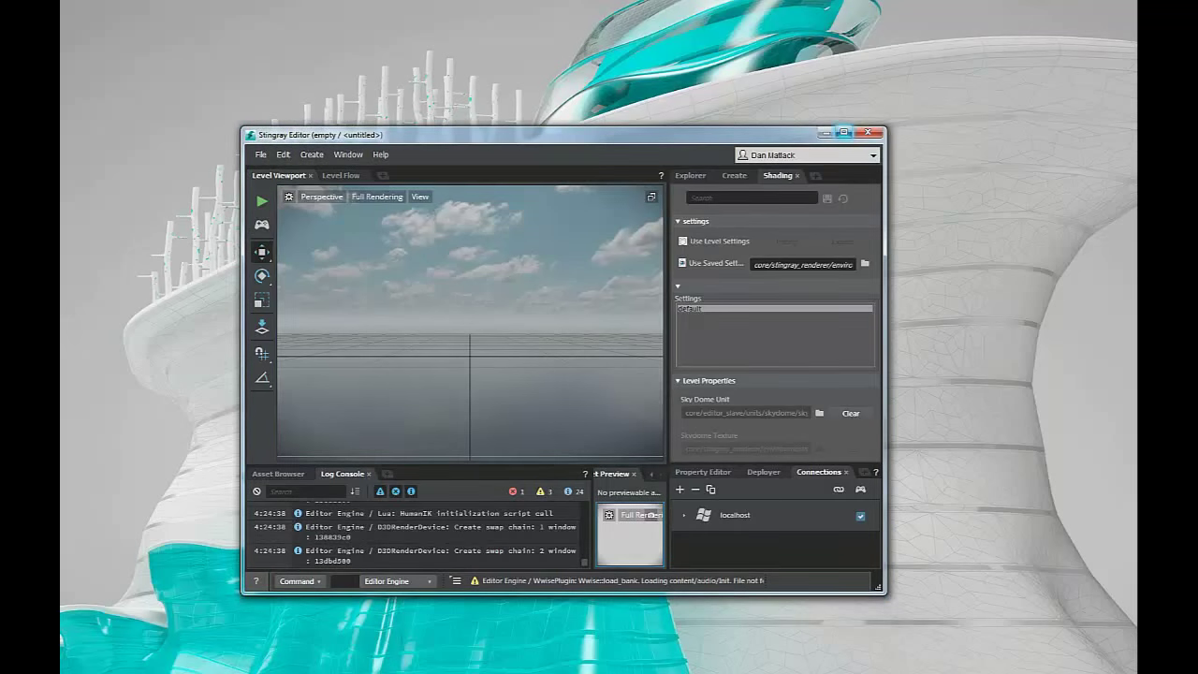
{"action": "left_click", "coordinate": [843, 132]}
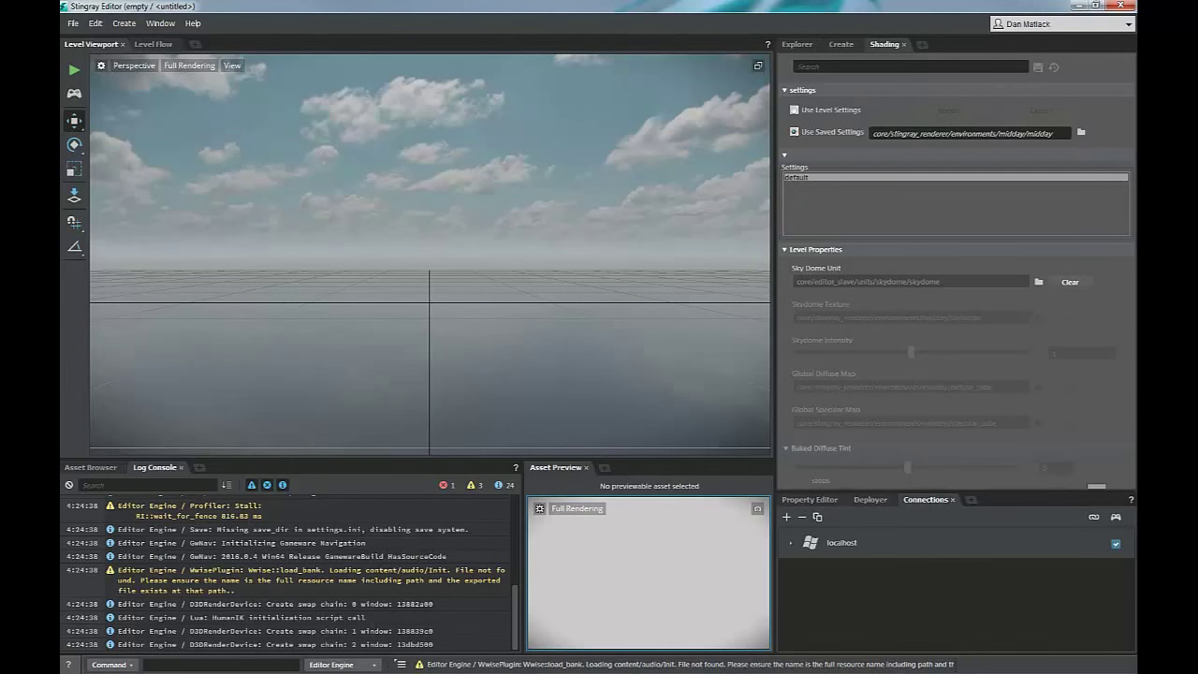
Open the Script Editor and dock it beside the Log Console
{"action": "left_click", "coordinate": [160, 22]}
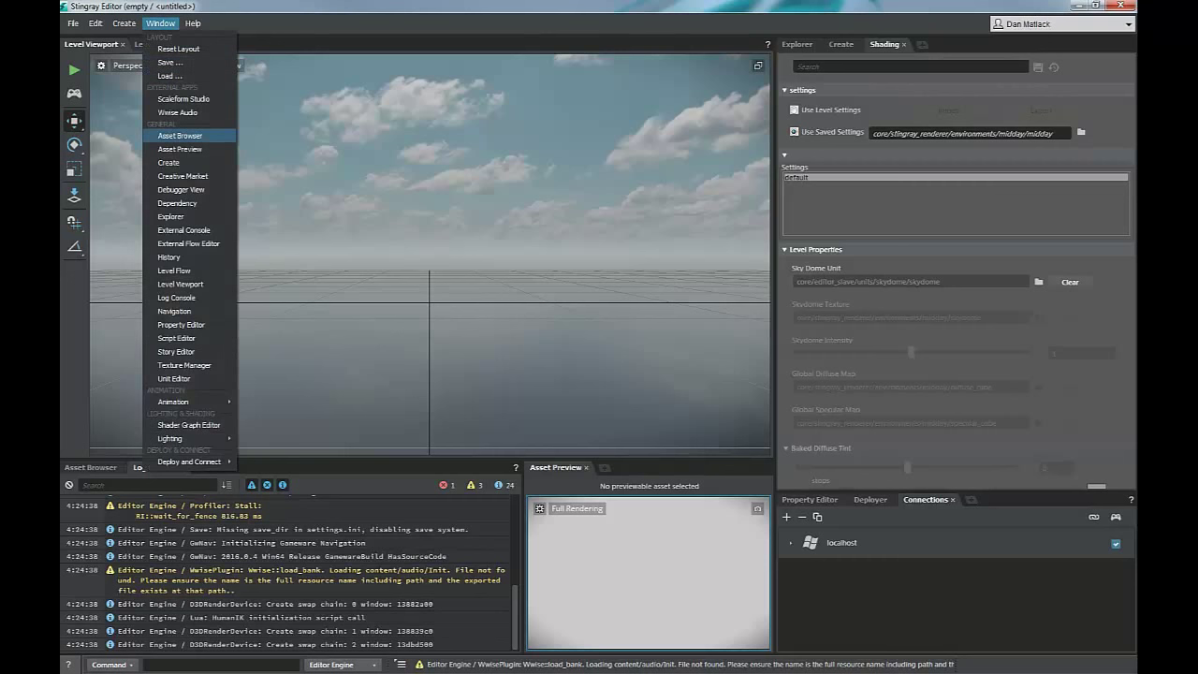
{"action": "left_click", "coordinate": [176, 338]}
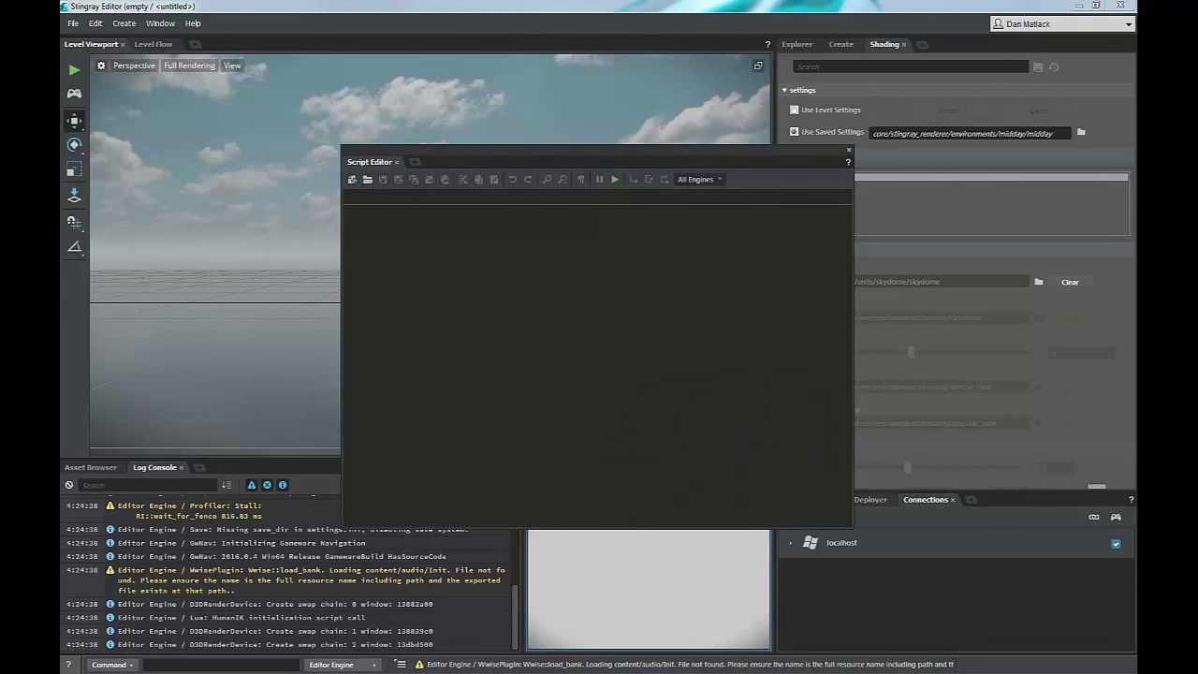
{"action": "left_click_drag", "start_coordinate": [370, 162], "coordinate": [217, 468]}
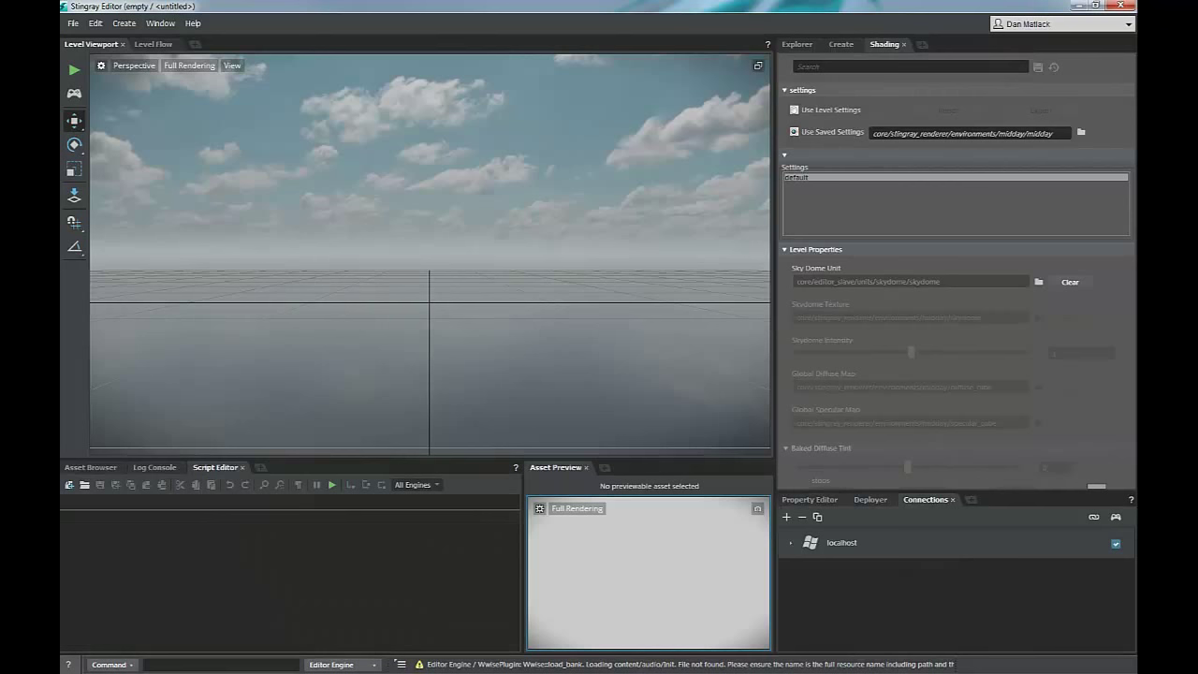
Open the project.lua file from the project's script/lua folder in the Script Editor
{"action": "left_click", "coordinate": [91, 467]}
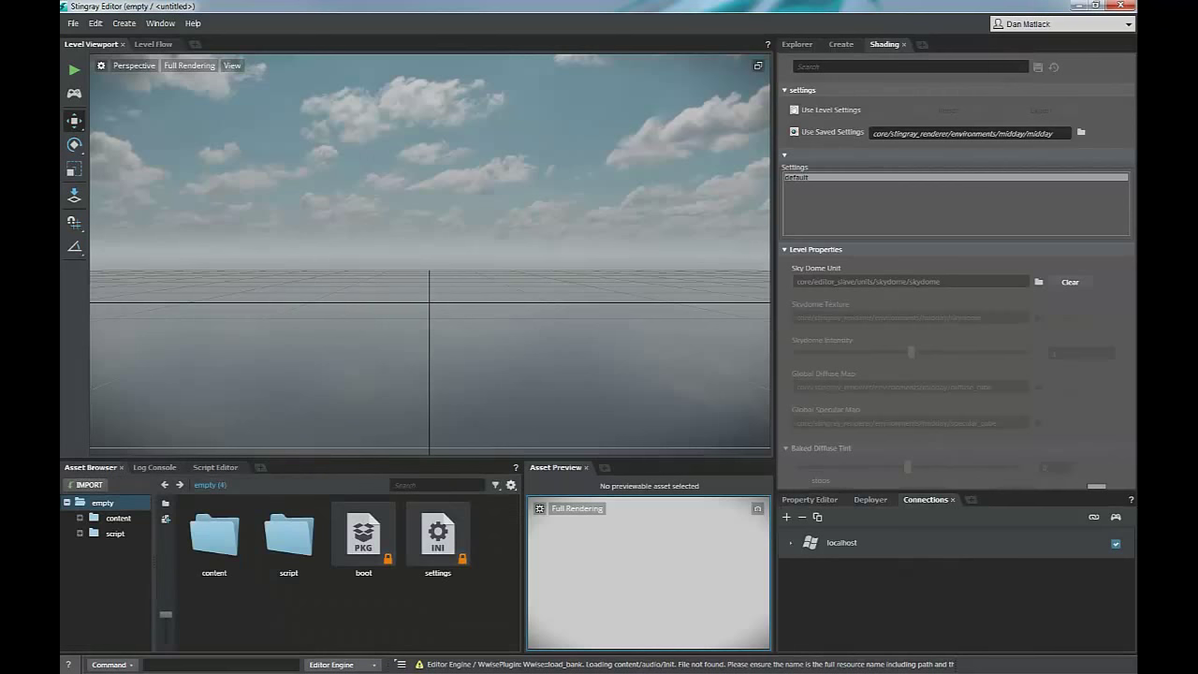
{"action": "double_click", "coordinate": [289, 535]}
{"action": "double_click", "coordinate": [214, 538]}
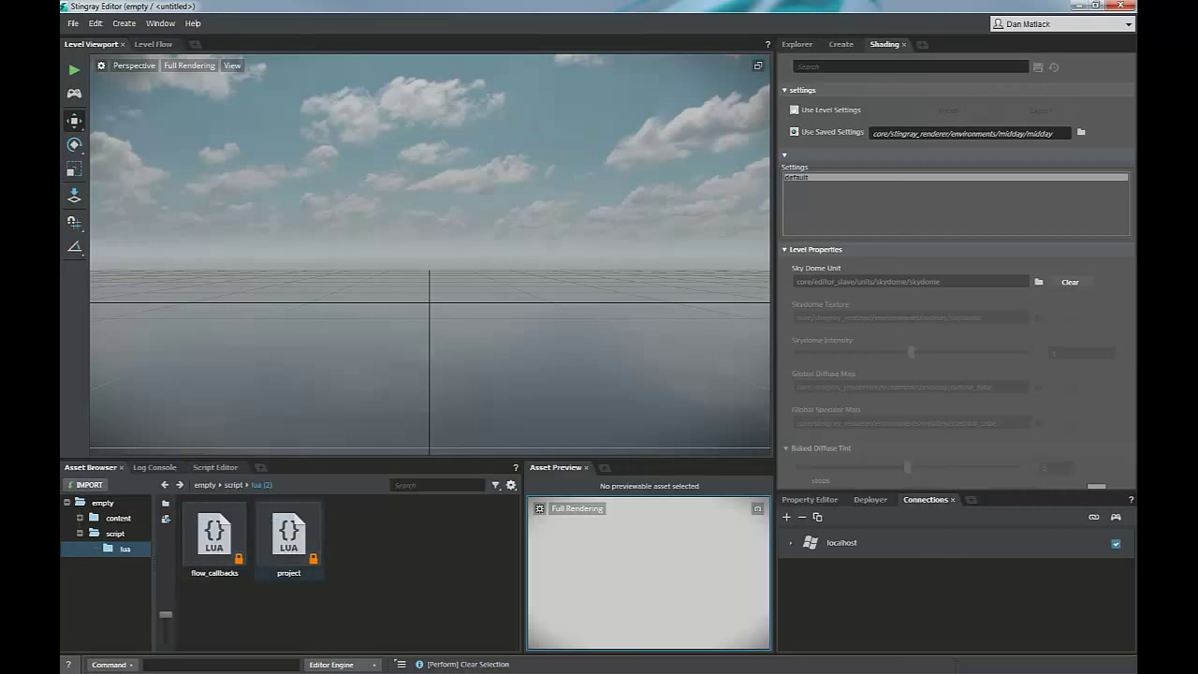
{"action": "double_click", "coordinate": [289, 535]}
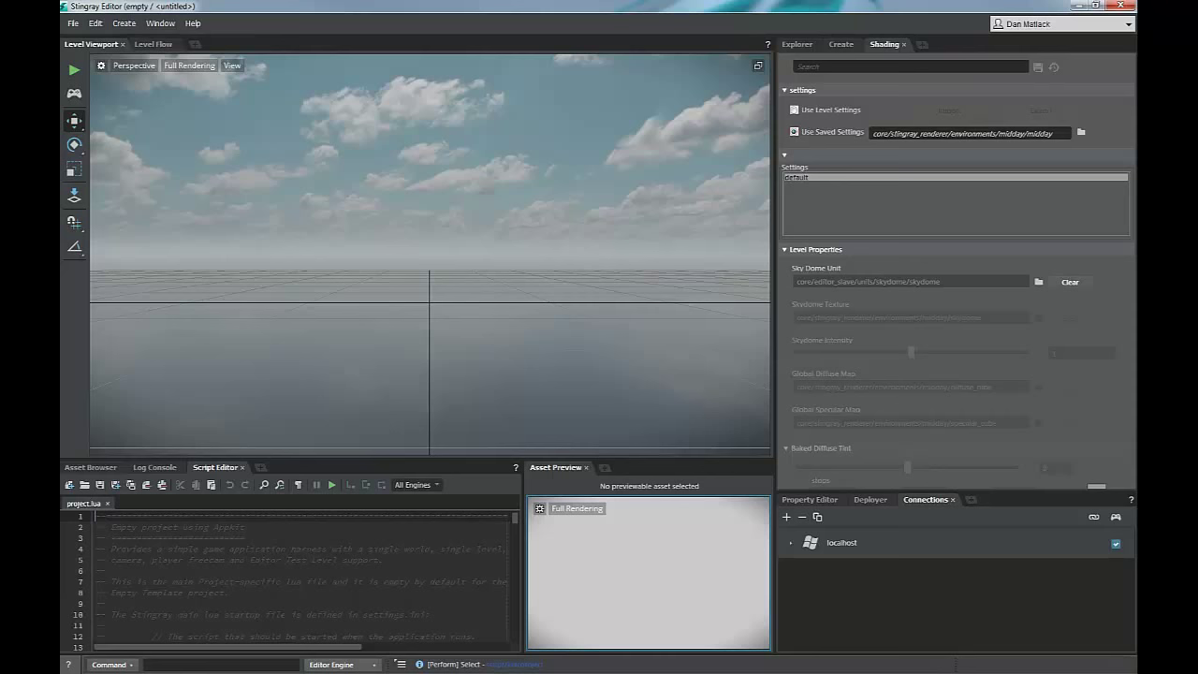
Switch to Sublime Text and read through project.lua, including its optional Appkit SimpleProject functions and engine hooks
{"action": "left_click_drag", "start_coordinate": [674, 670], "coordinate": [569, 82]}
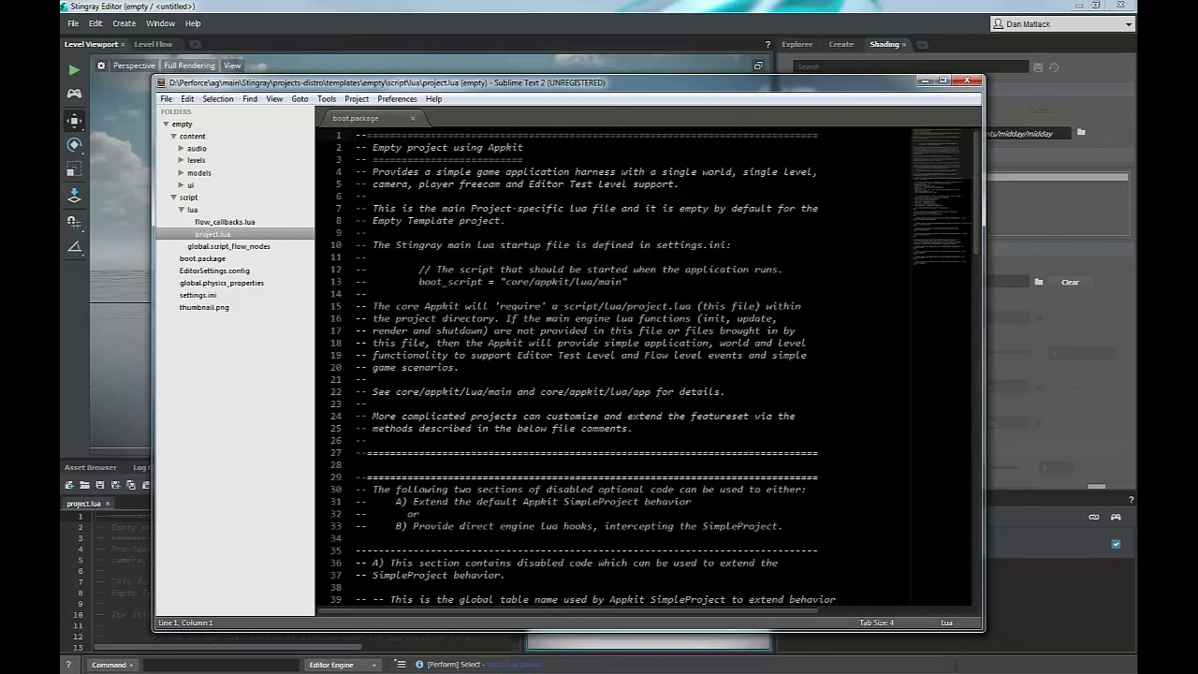
{"action": "left_click", "coordinate": [225, 221]}
{"action": "left_click", "coordinate": [212, 234]}
{"action": "left_click", "coordinate": [546, 244]}
{"action": "scroll", "coordinate": [642, 365], "scroll_direction": "down", "scroll_amount": 20}
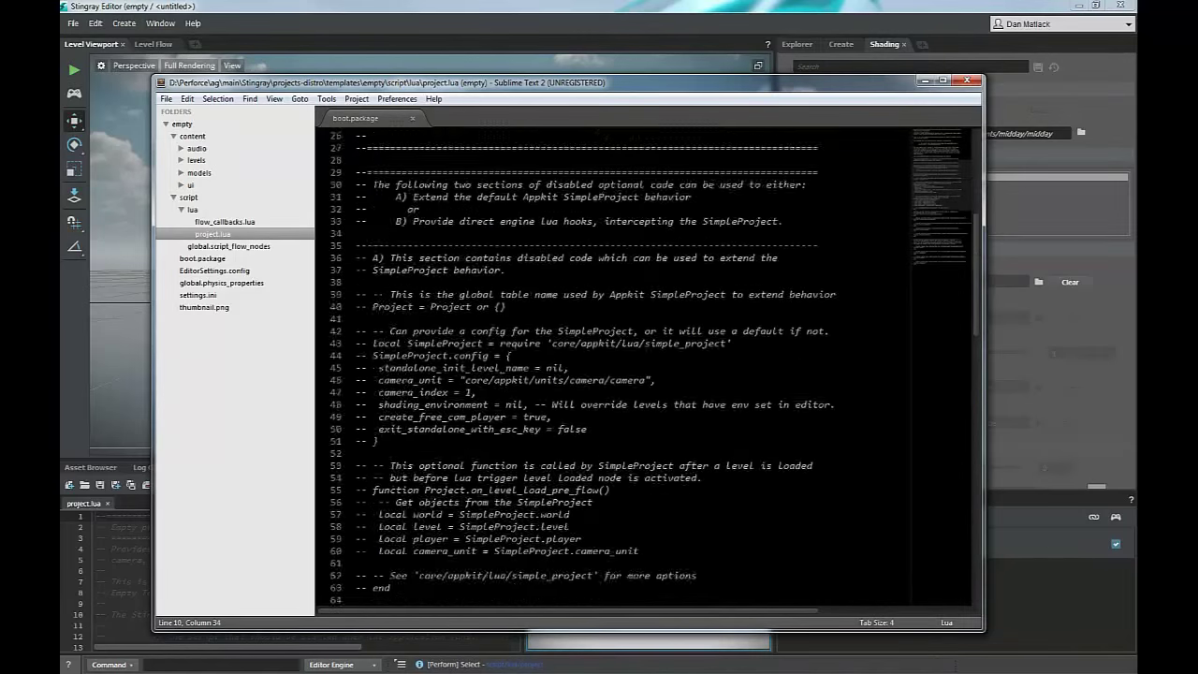
{"action": "scroll", "coordinate": [642, 365], "scroll_direction": "down", "scroll_amount": 1}
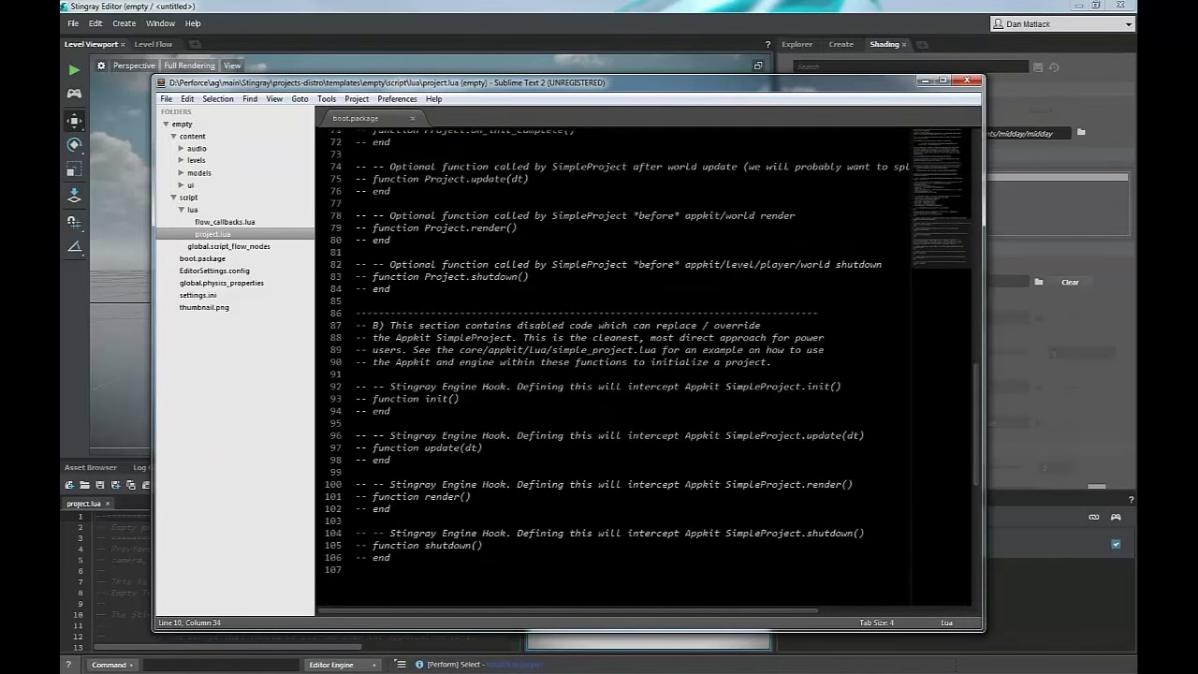
{"action": "scroll", "coordinate": [642, 365], "scroll_direction": "up", "scroll_amount": 20}
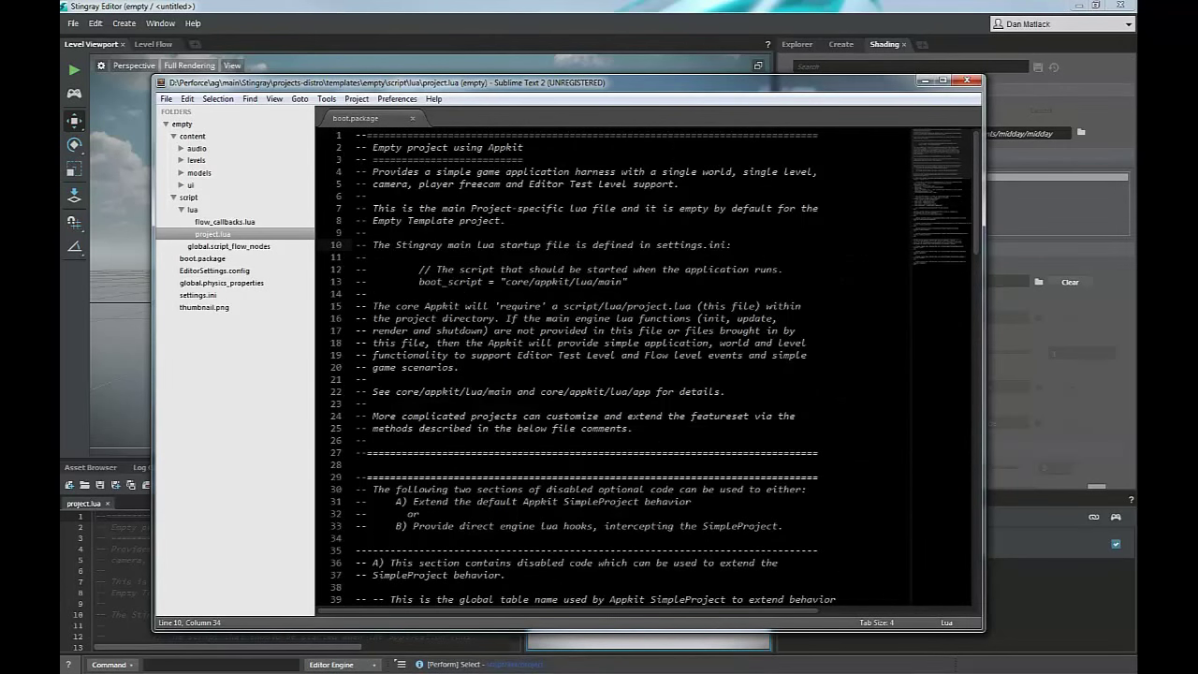
Open boot.package and examine the paths listed in its level and lua sections
{"action": "left_click_drag", "start_coordinate": [655, 82], "coordinate": [601, 84]}
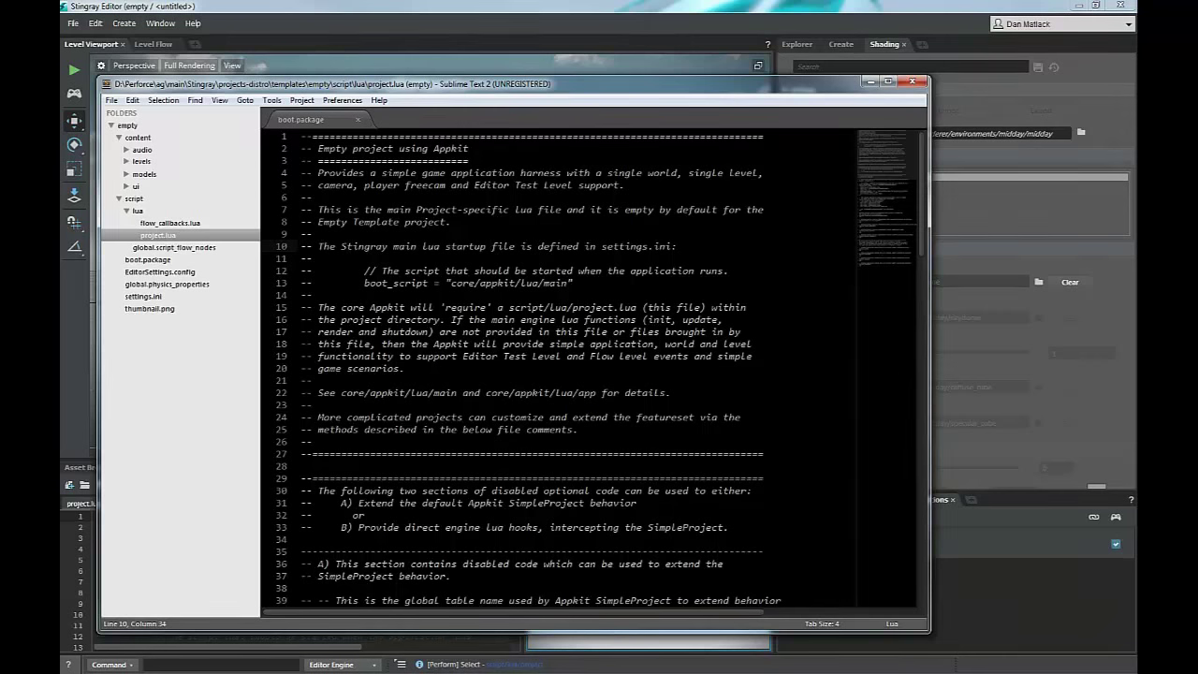
{"action": "left_click", "coordinate": [148, 260]}
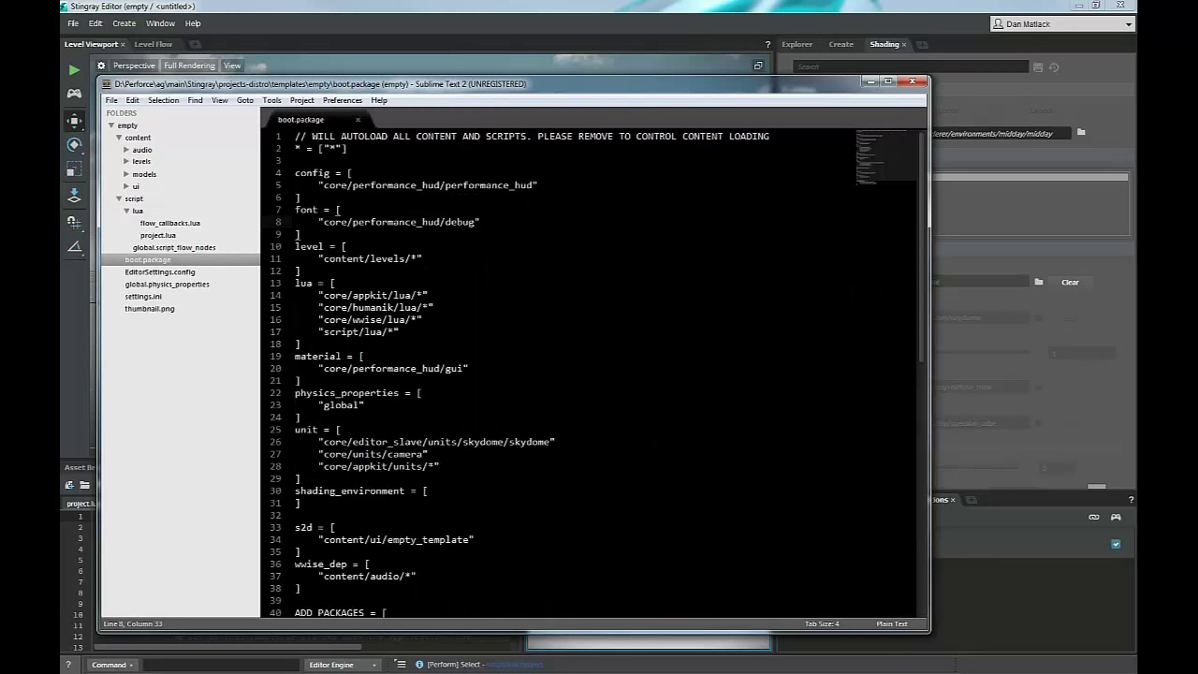
{"action": "left_click", "coordinate": [423, 258]}
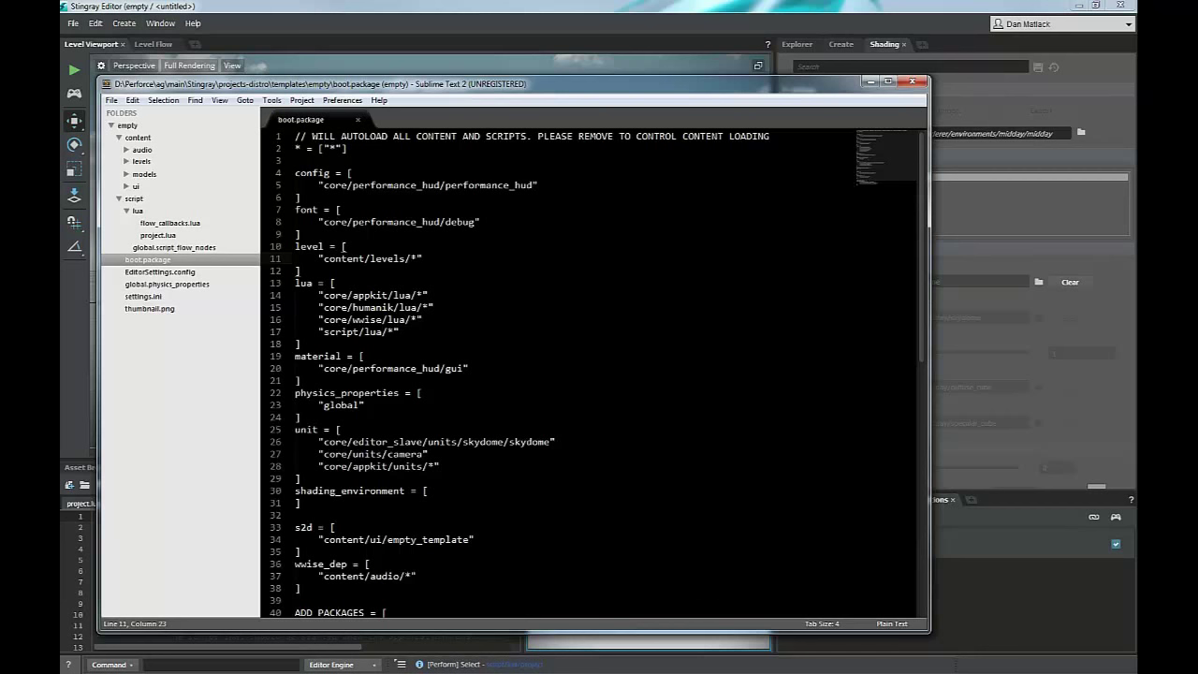
{"action": "left_click_drag", "start_coordinate": [423, 258], "coordinate": [370, 258]}
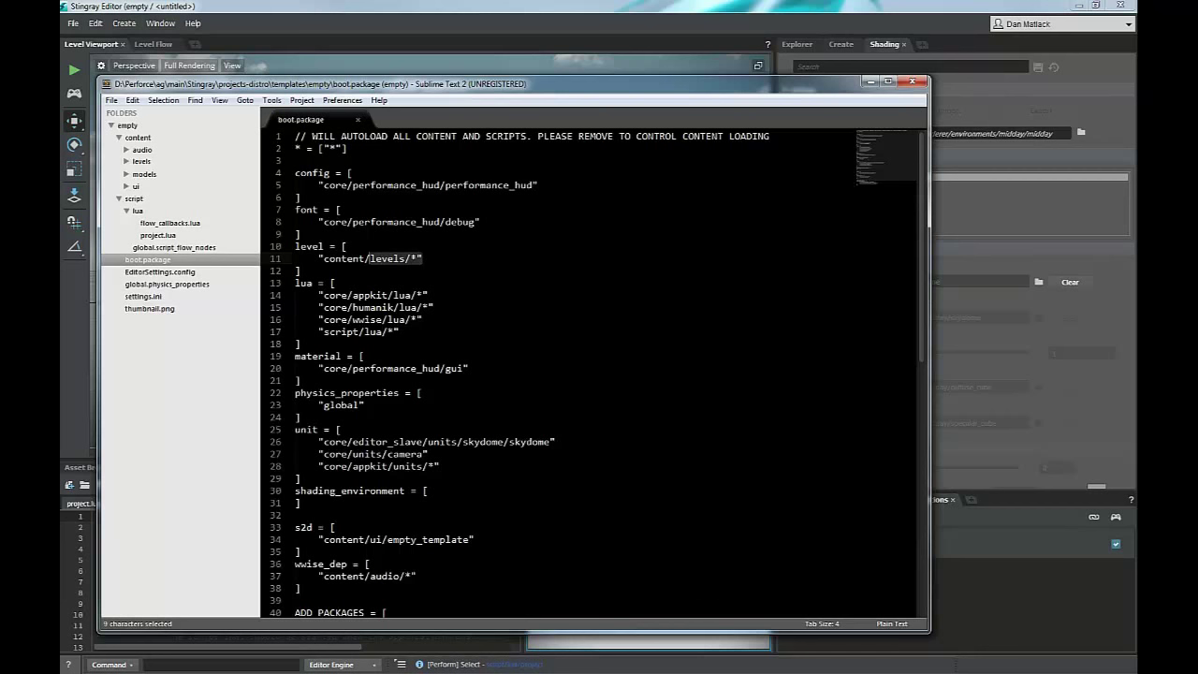
{"action": "left_click_drag", "start_coordinate": [423, 319], "coordinate": [296, 319]}
{"action": "left_click", "coordinate": [400, 332]}
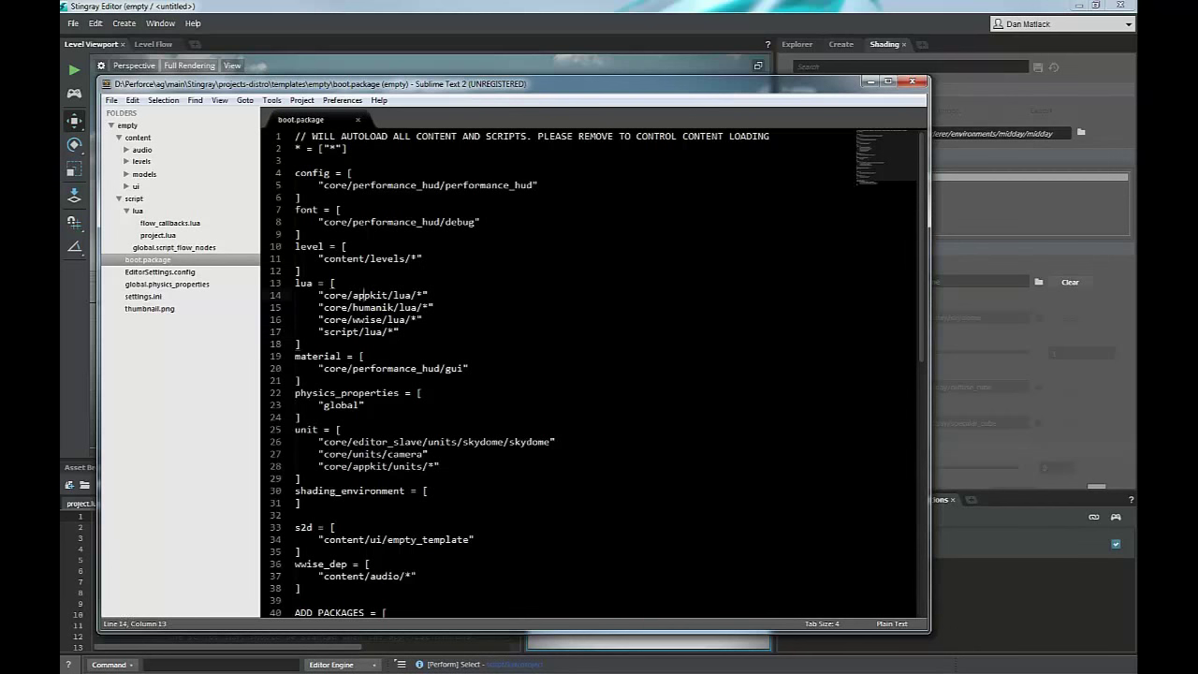
{"action": "key", "text": "Down"}
{"action": "key", "text": "Down"}
{"action": "double_click", "coordinate": [373, 307]}
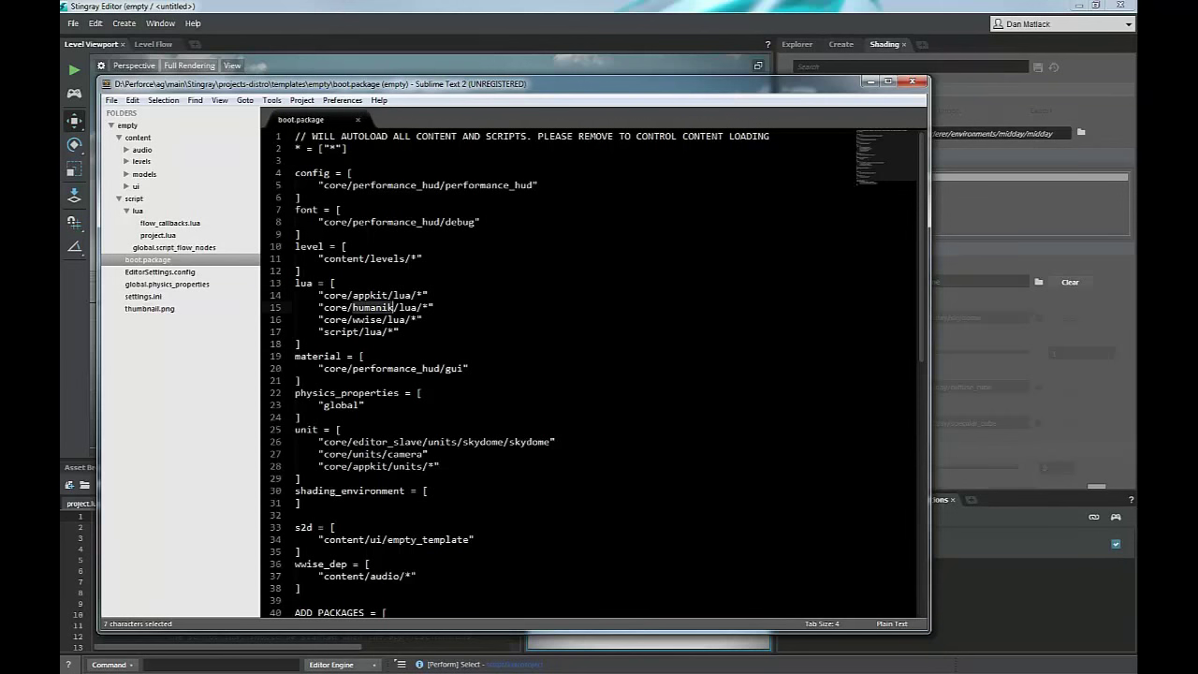
{"action": "left_click", "coordinate": [364, 356]}
{"action": "left_click_drag", "start_coordinate": [400, 331], "coordinate": [318, 332]}
{"action": "key", "text": "Right"}
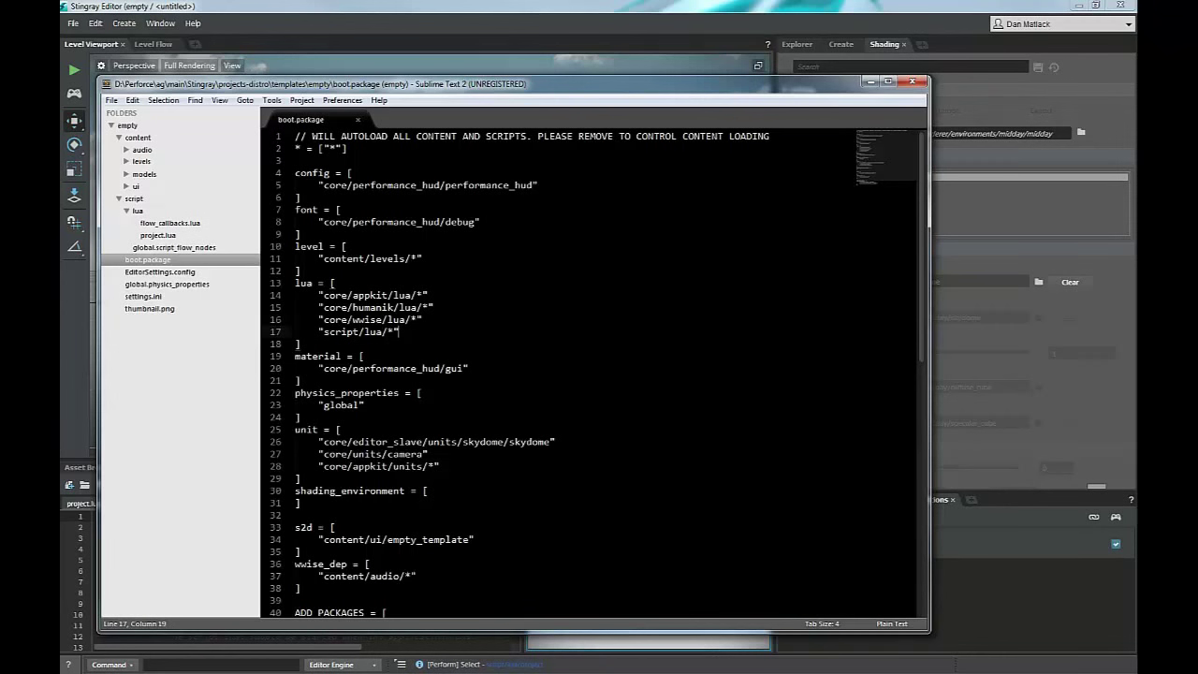
Look over the remaining boot.package sections down to ADD_PACKAGES and return to the Stingray Editor
{"action": "left_click", "coordinate": [300, 381]}
{"action": "scroll", "coordinate": [298, 380], "scroll_direction": "down", "scroll_amount": 6}
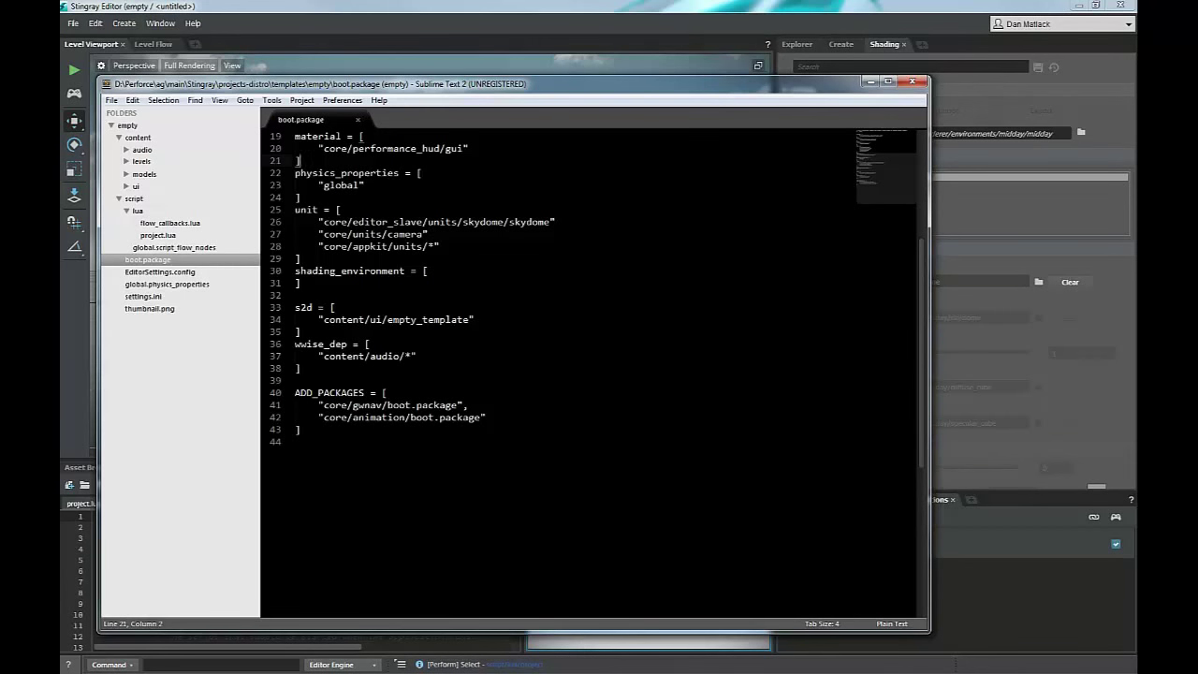
{"action": "scroll", "coordinate": [589, 374], "scroll_direction": "up", "scroll_amount": 6}
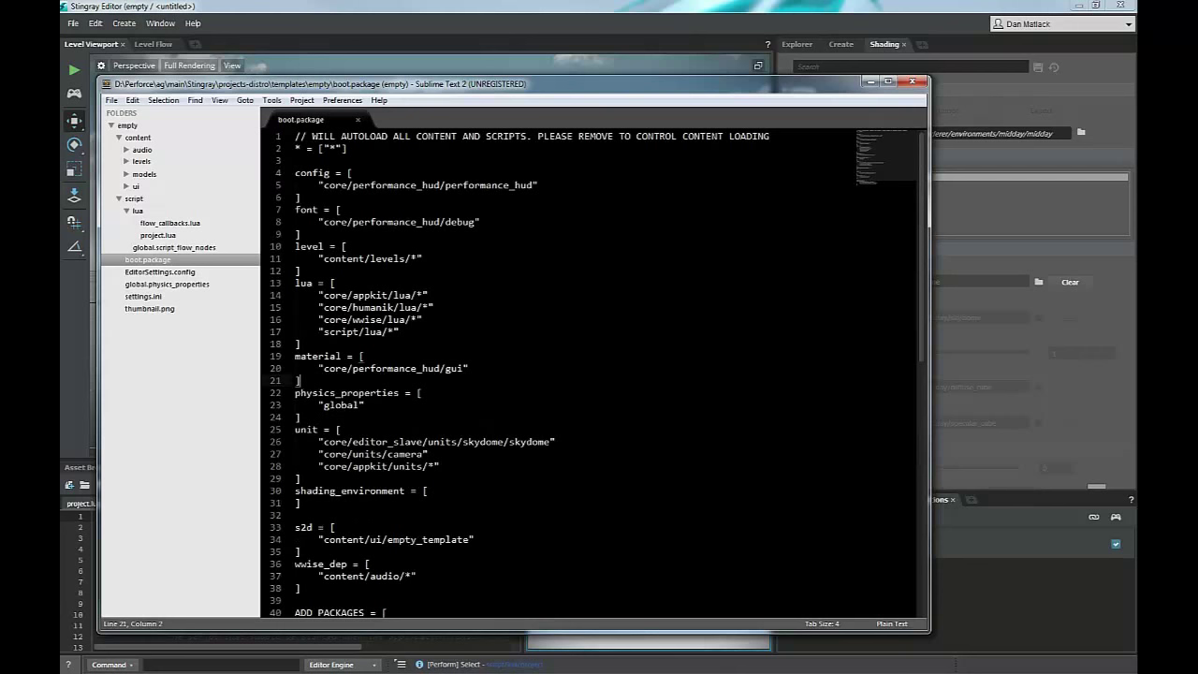
{"action": "left_click_drag", "start_coordinate": [514, 76], "coordinate": [515, 85]}
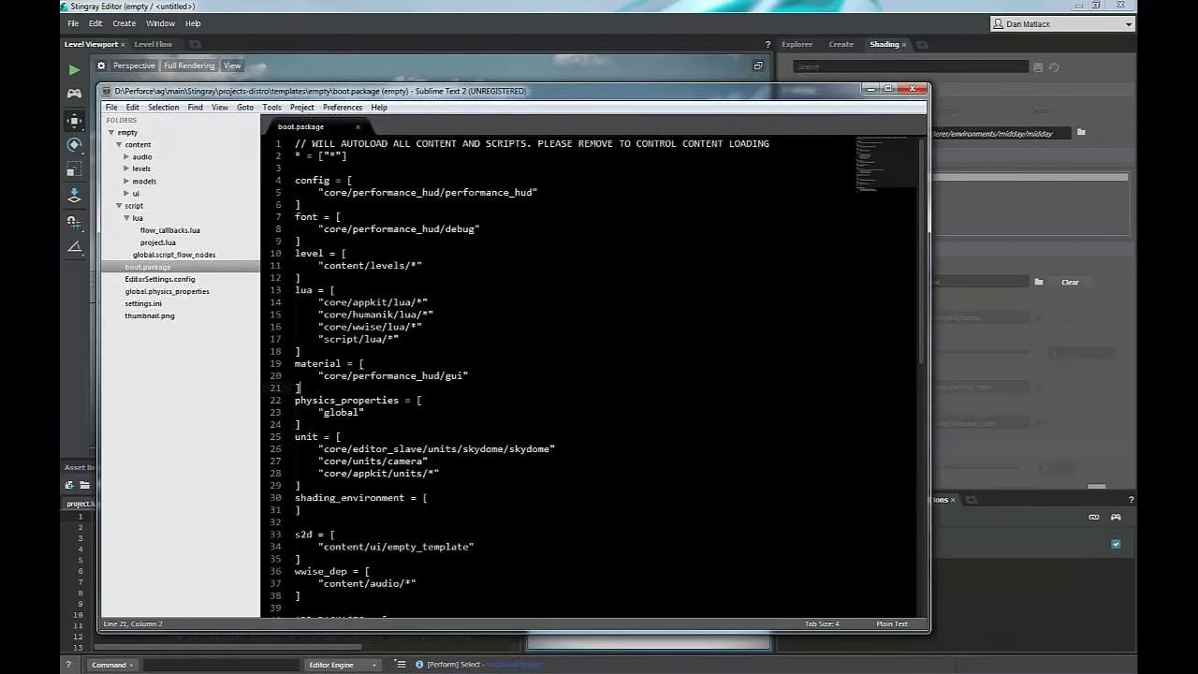
{"action": "left_click", "coordinate": [302, 205]}
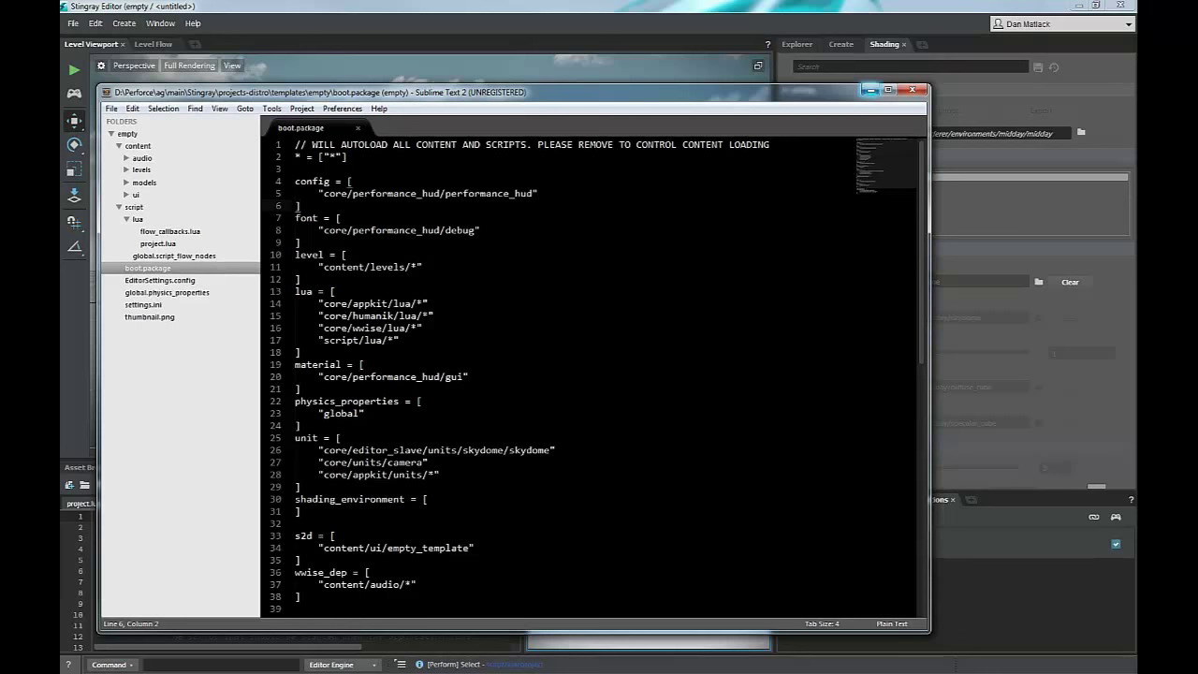
{"action": "left_click", "coordinate": [871, 89]}
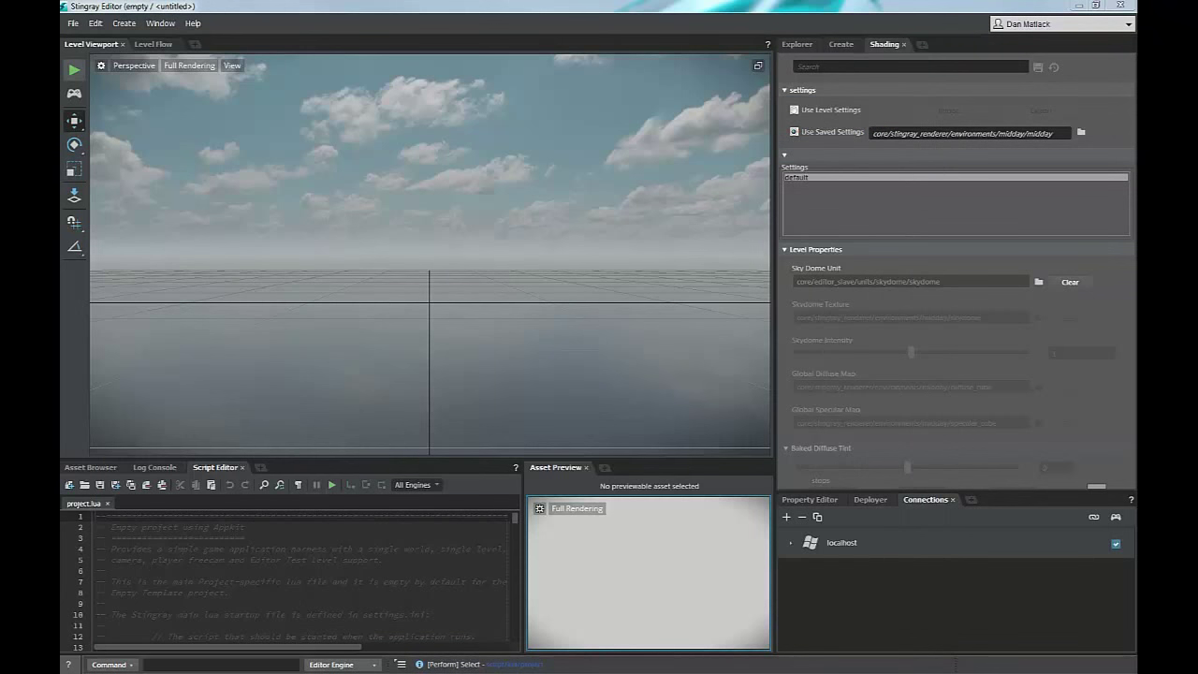
Test the untitled level and run the empty project, closing each engine window after viewing it
{"action": "left_click", "coordinate": [74, 69]}
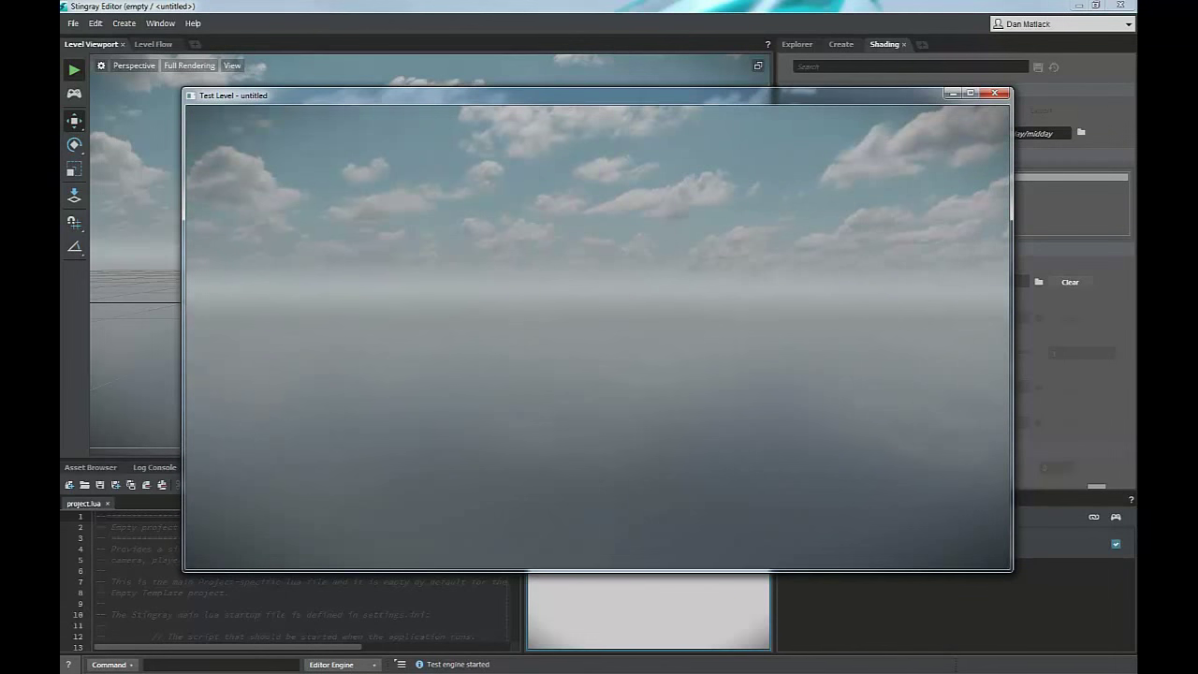
{"action": "key", "text": "Escape"}
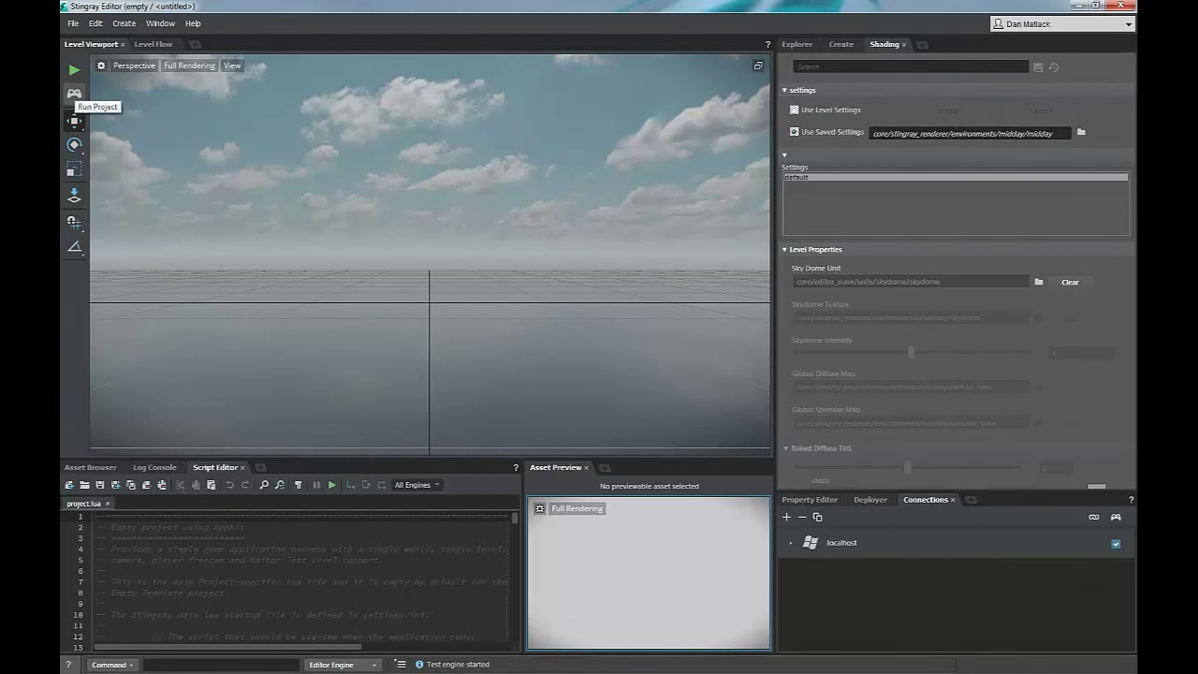
{"action": "left_click", "coordinate": [74, 93]}
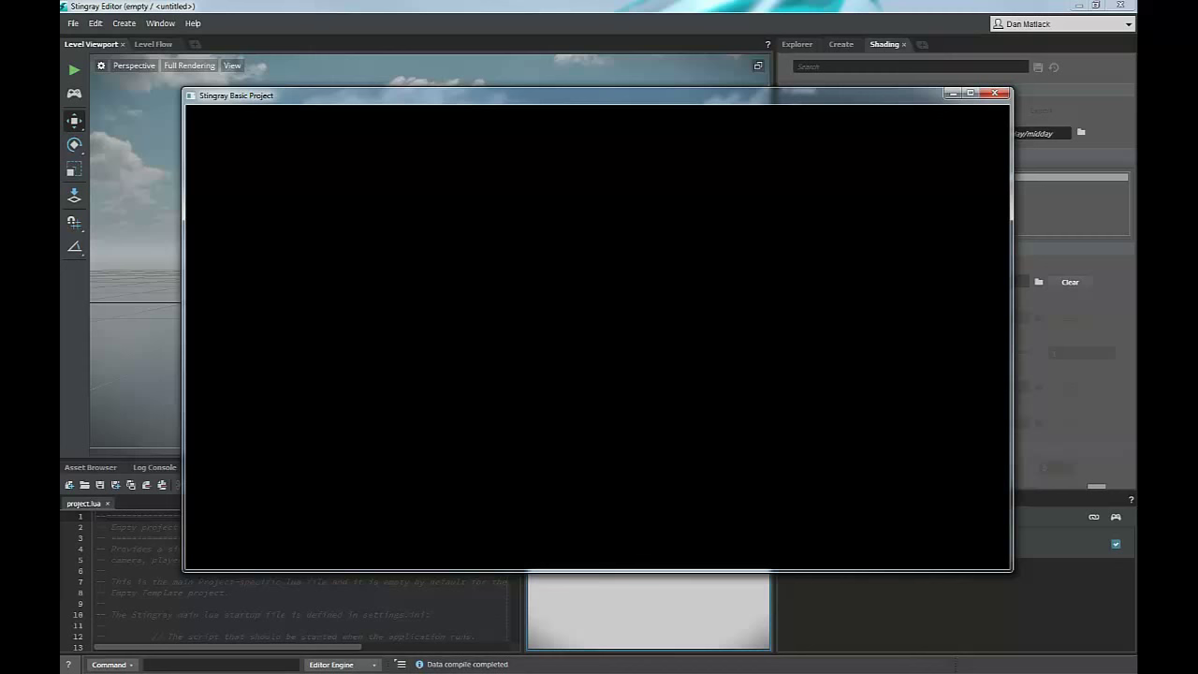
{"action": "key", "text": "Escape"}
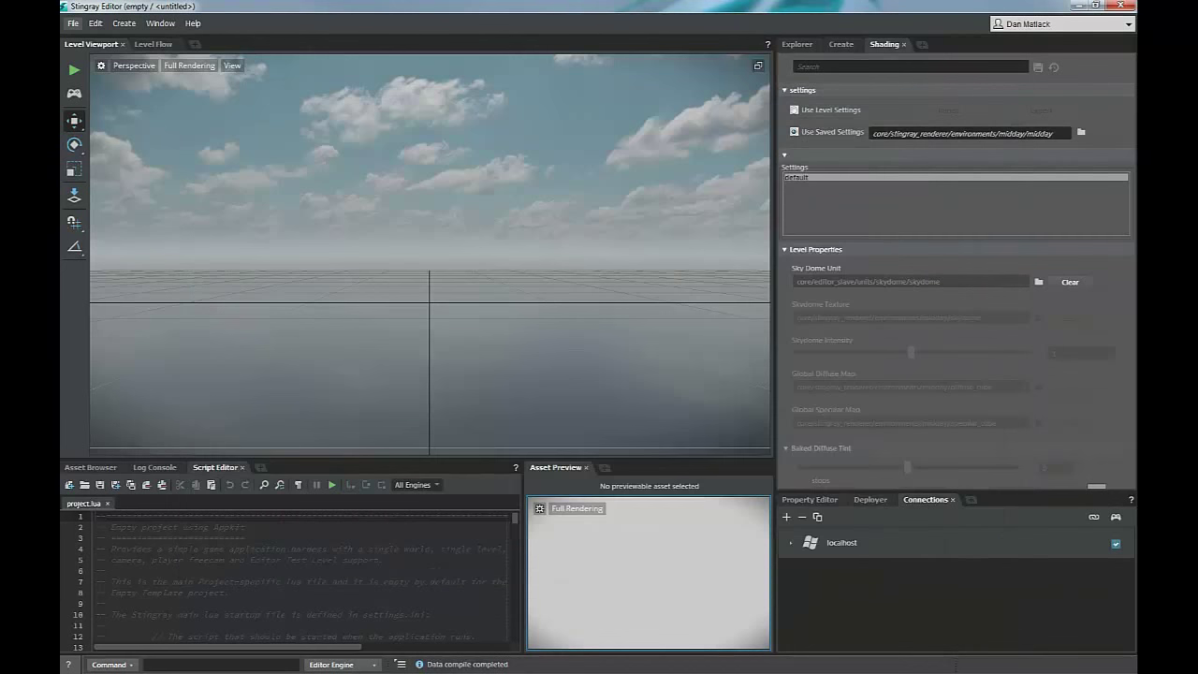
Open the basic project from the Project Manager
{"action": "left_click", "coordinate": [72, 22]}
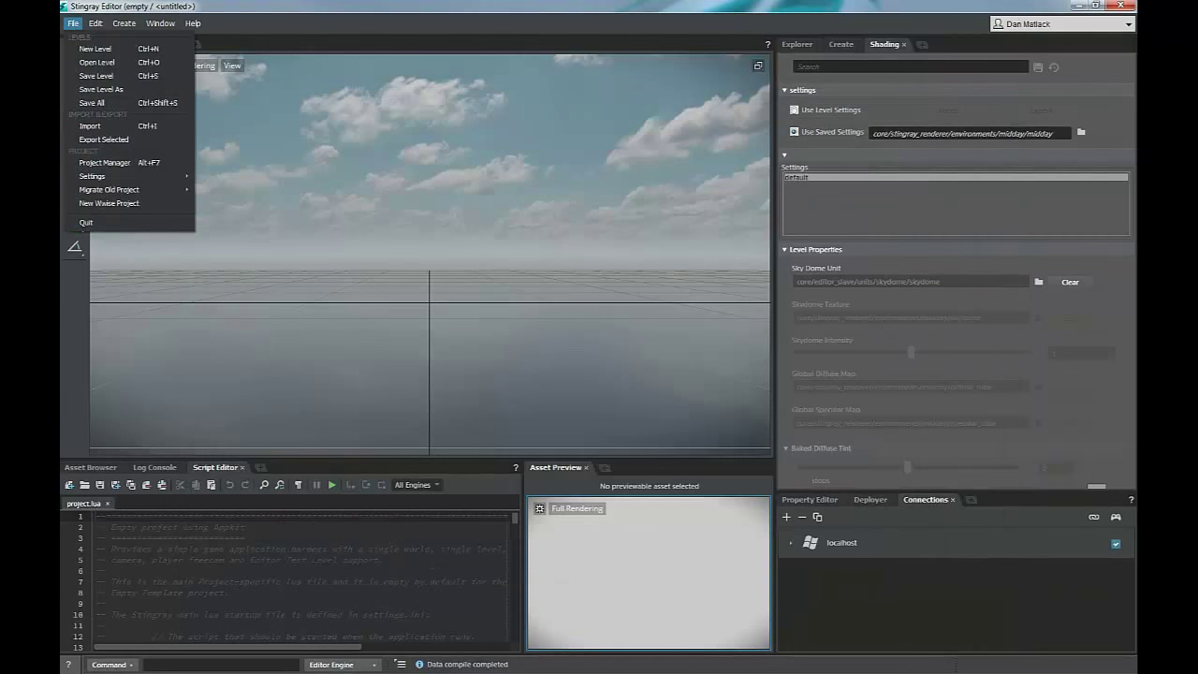
{"action": "left_click", "coordinate": [105, 162]}
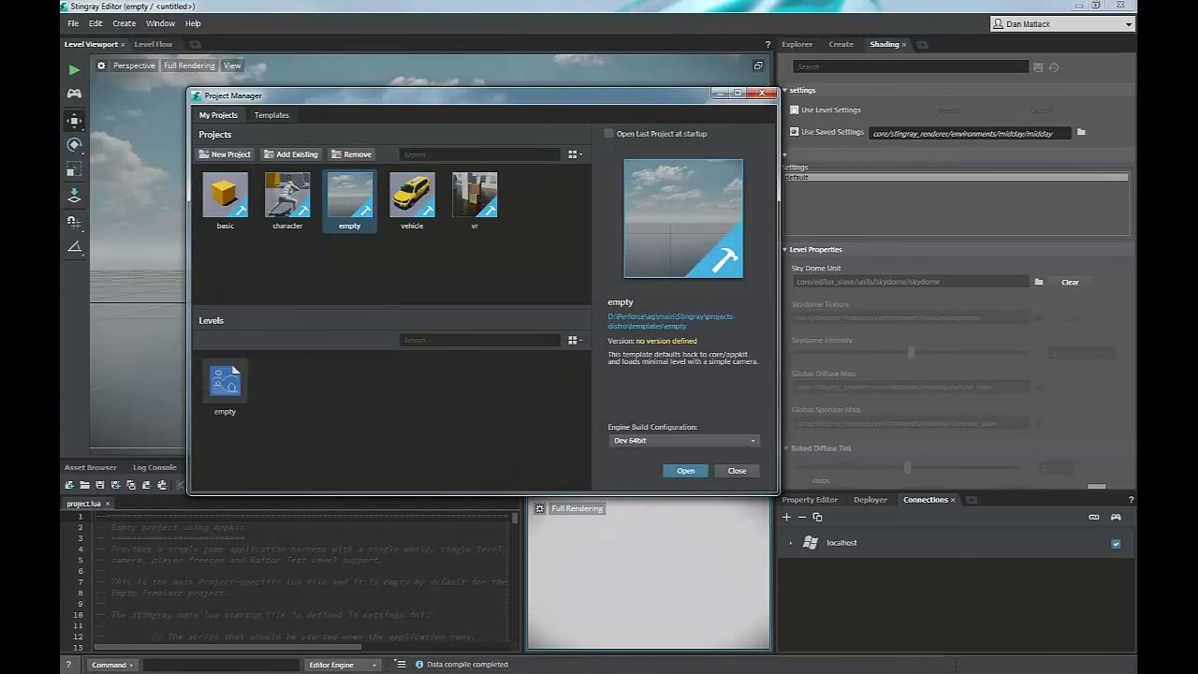
{"action": "left_click", "coordinate": [224, 196]}
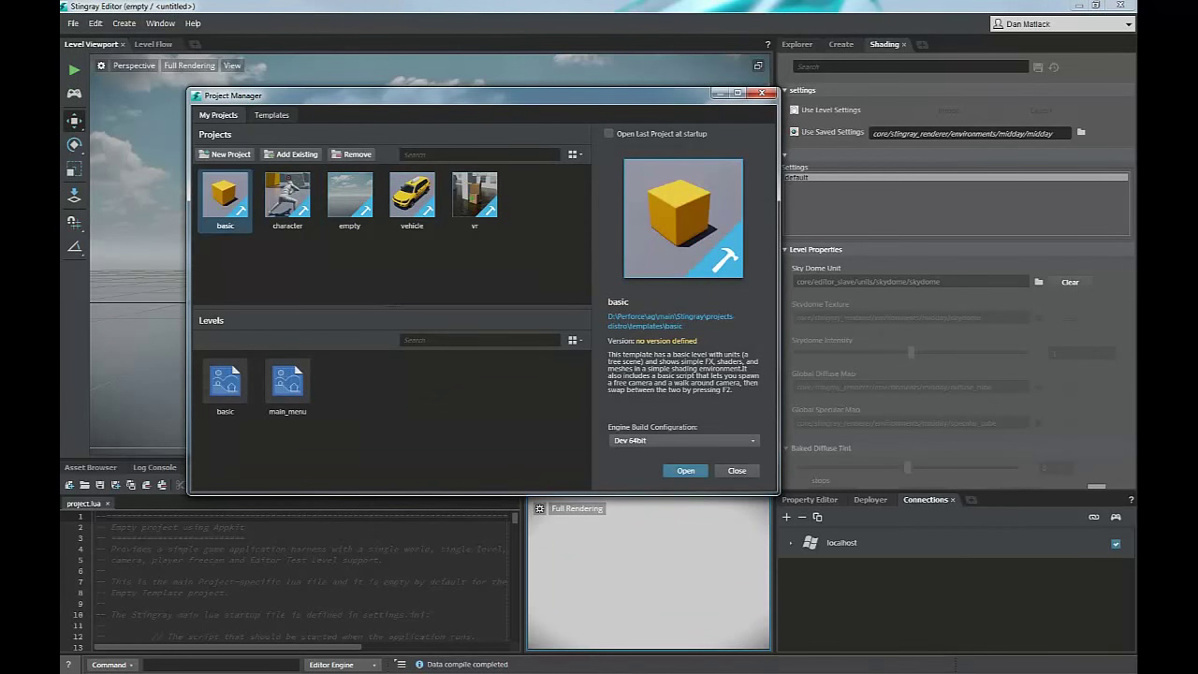
{"action": "left_click", "coordinate": [685, 471]}
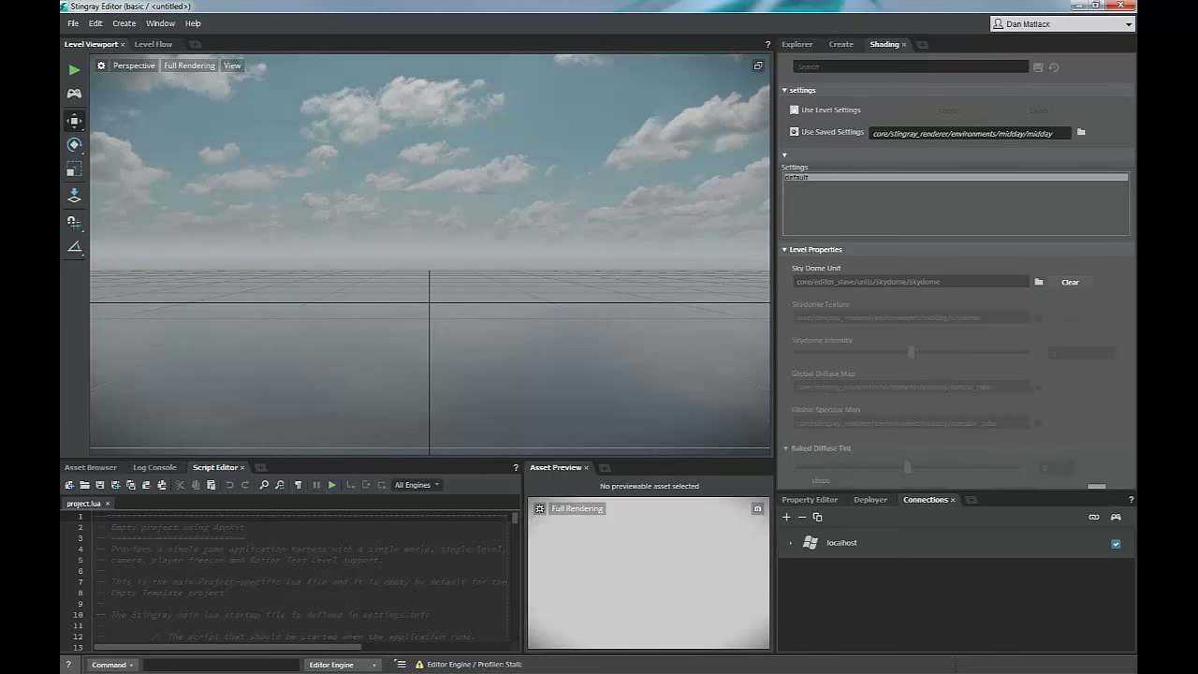
Open the level content/levels/basic in the basic project
{"action": "left_click", "coordinate": [72, 23]}
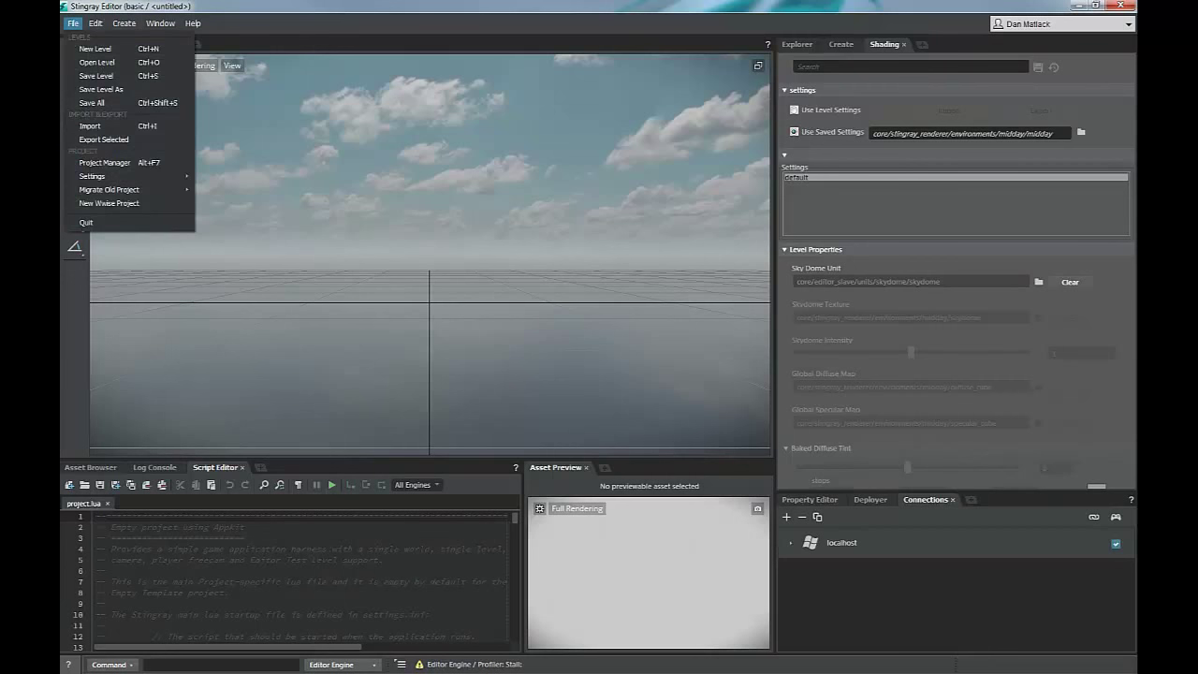
{"action": "left_click", "coordinate": [96, 62]}
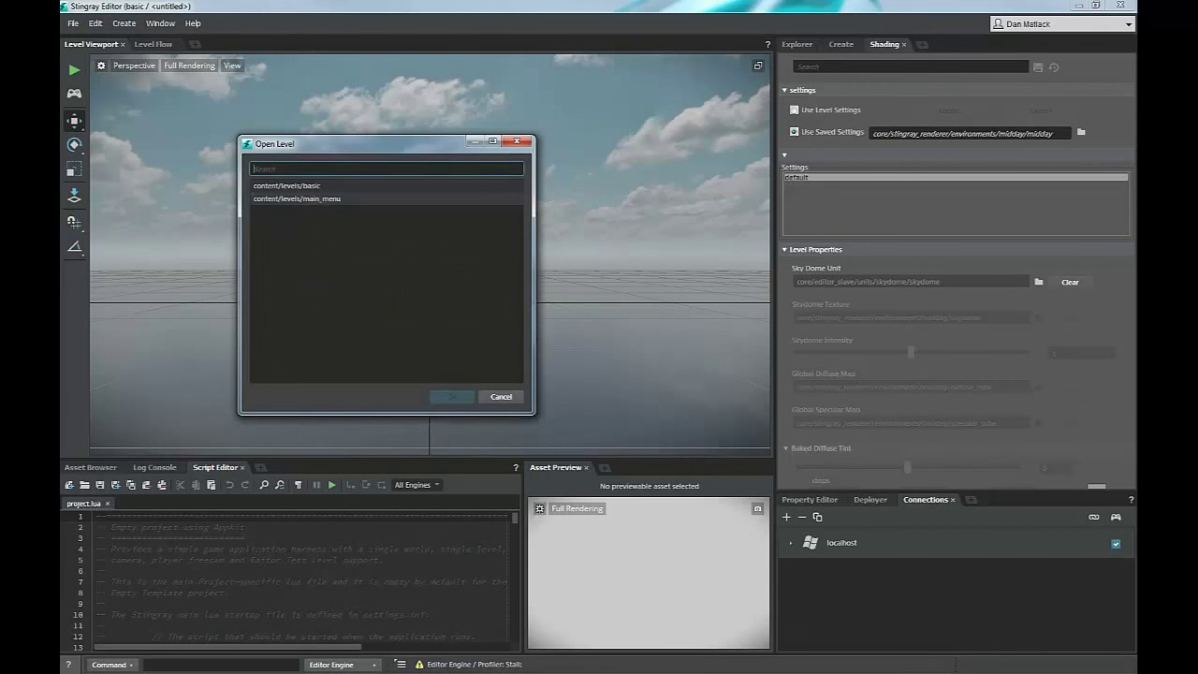
{"action": "left_click", "coordinate": [298, 199]}
{"action": "left_click", "coordinate": [286, 185]}
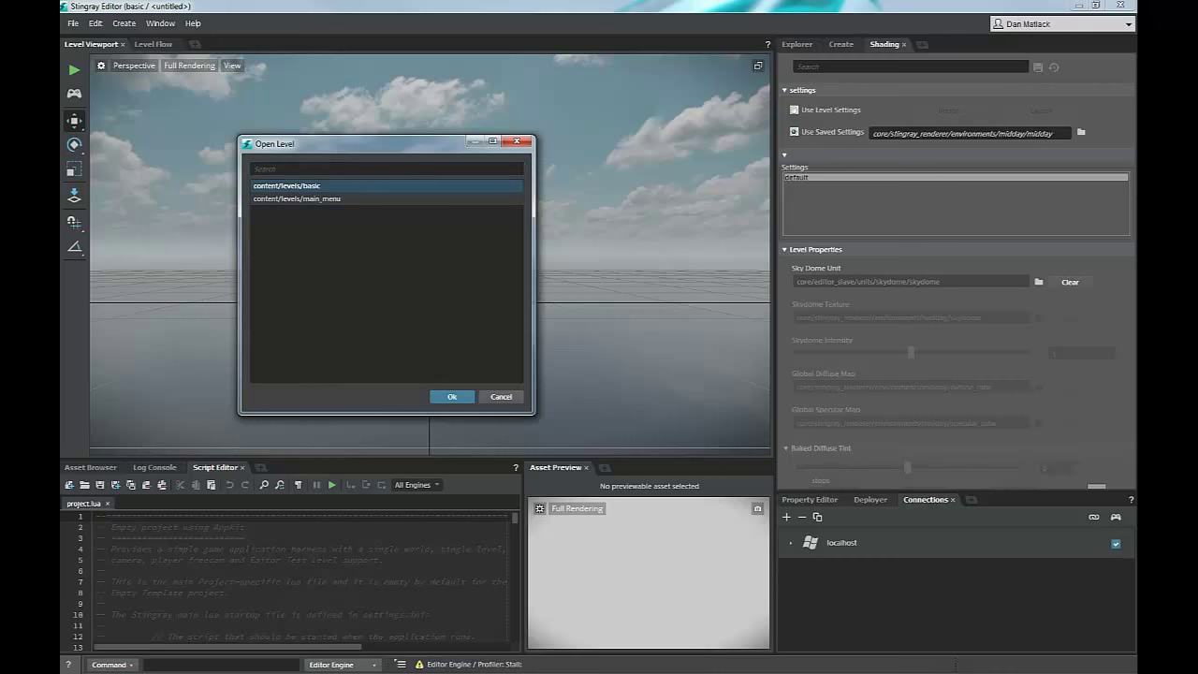
{"action": "left_click", "coordinate": [452, 396]}
{"action": "left_click", "coordinate": [452, 396]}
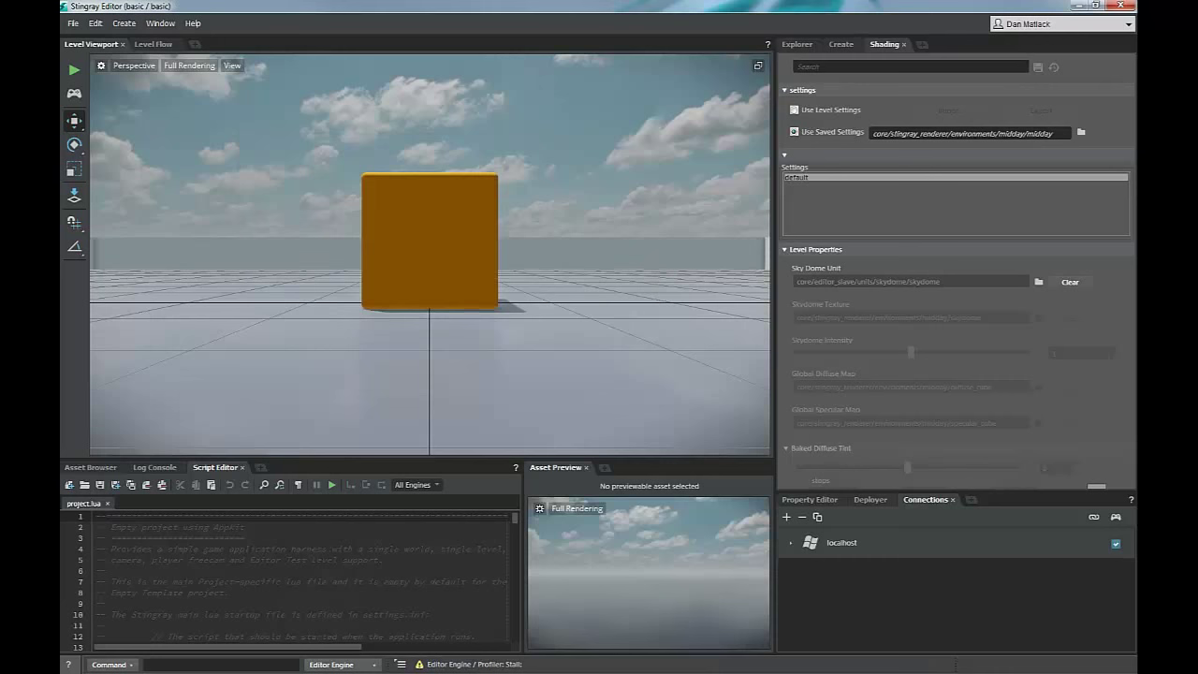
Examine the basic level's floor, reflective sphere and overhead light by selecting each, and check the floor with and without the grid
{"action": "right_click_drag", "start_coordinate": [431, 255], "coordinate": [459, 286]}
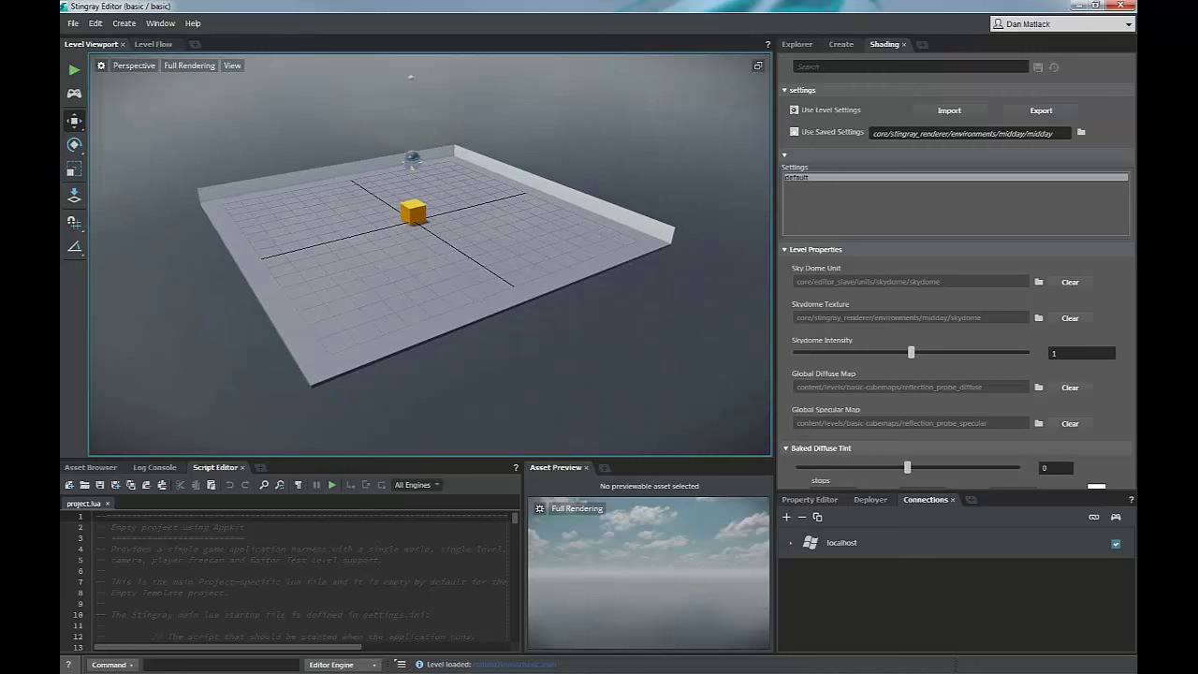
{"action": "left_click", "coordinate": [451, 279]}
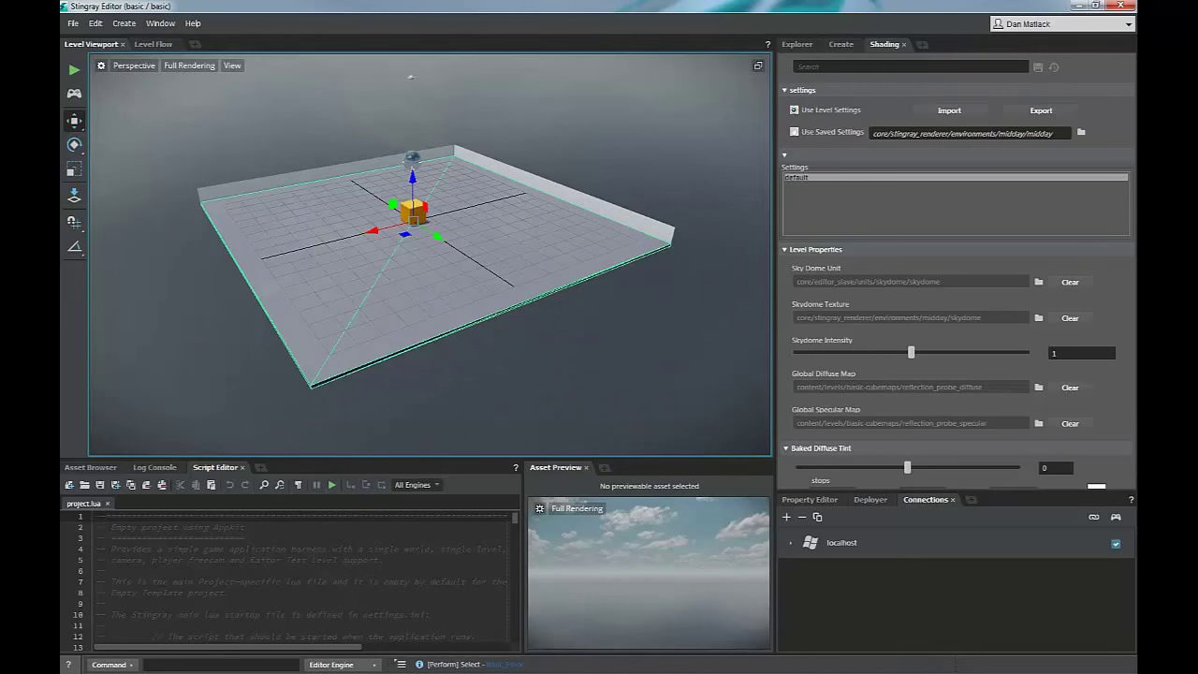
{"action": "key", "text": "g"}
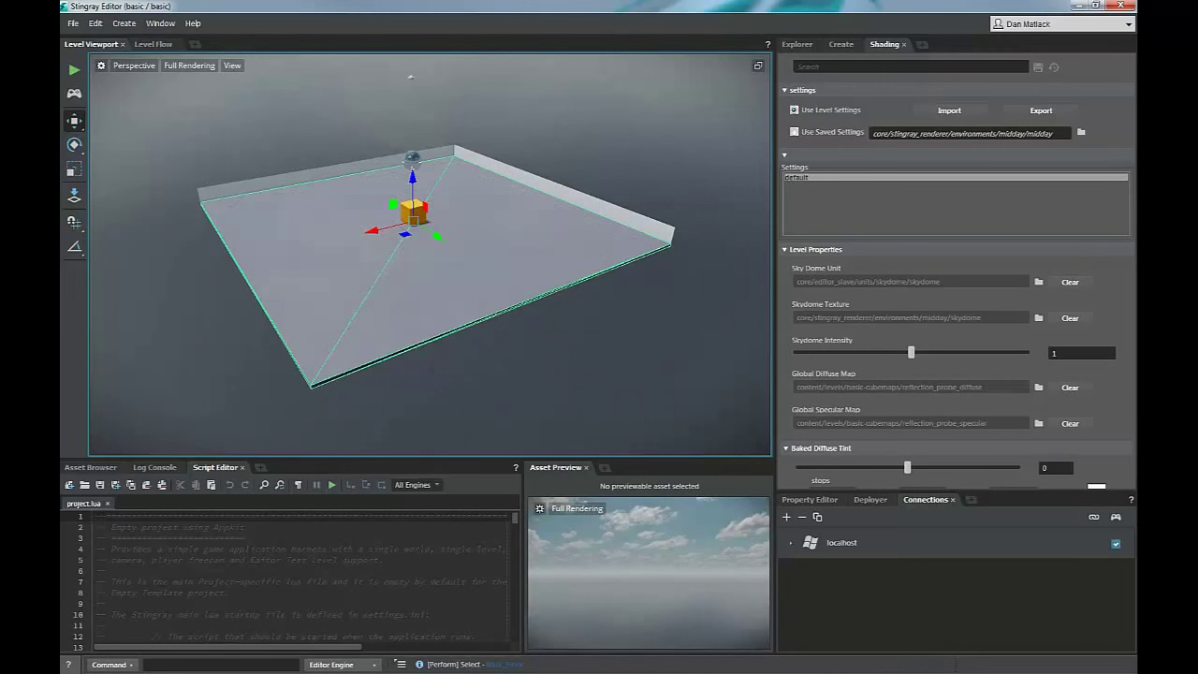
{"action": "key", "text": "g"}
{"action": "right_click_drag", "start_coordinate": [421, 290], "coordinate": [415, 140]}
{"action": "scroll", "coordinate": [412, 262], "scroll_direction": "up", "scroll_amount": 4}
{"action": "left_click", "coordinate": [398, 272]}
{"action": "left_click", "coordinate": [401, 203]}
{"action": "right_click_drag", "start_coordinate": [401, 203], "coordinate": [397, 182]}
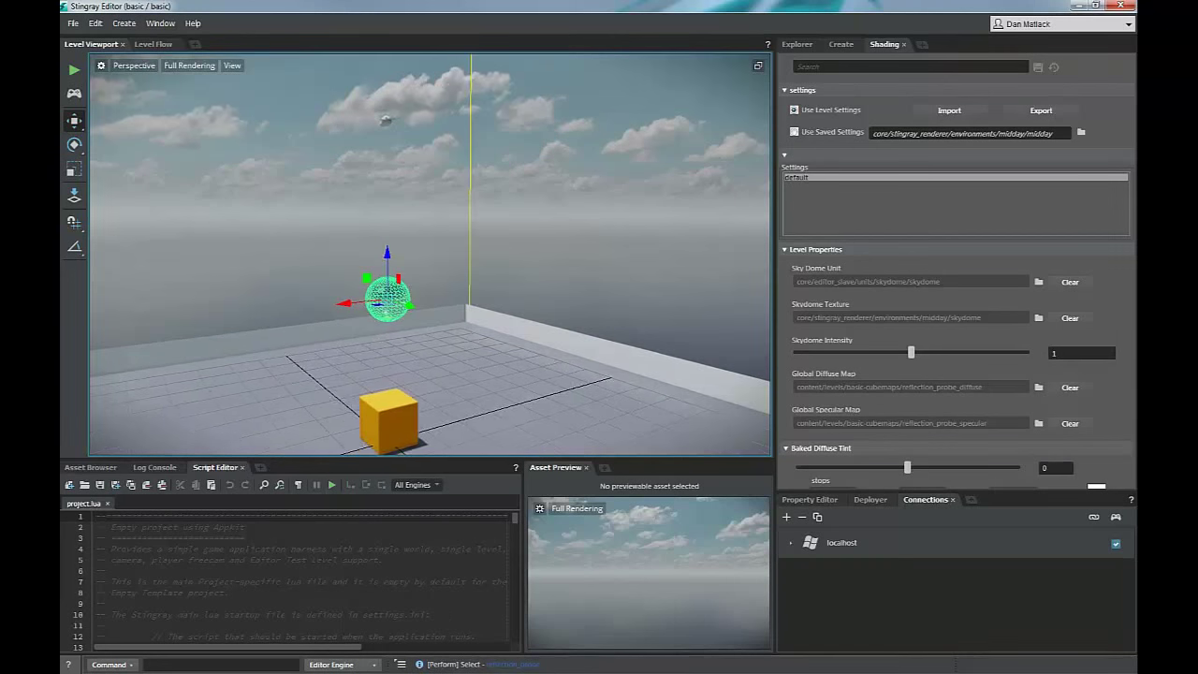
{"action": "left_click", "coordinate": [387, 123]}
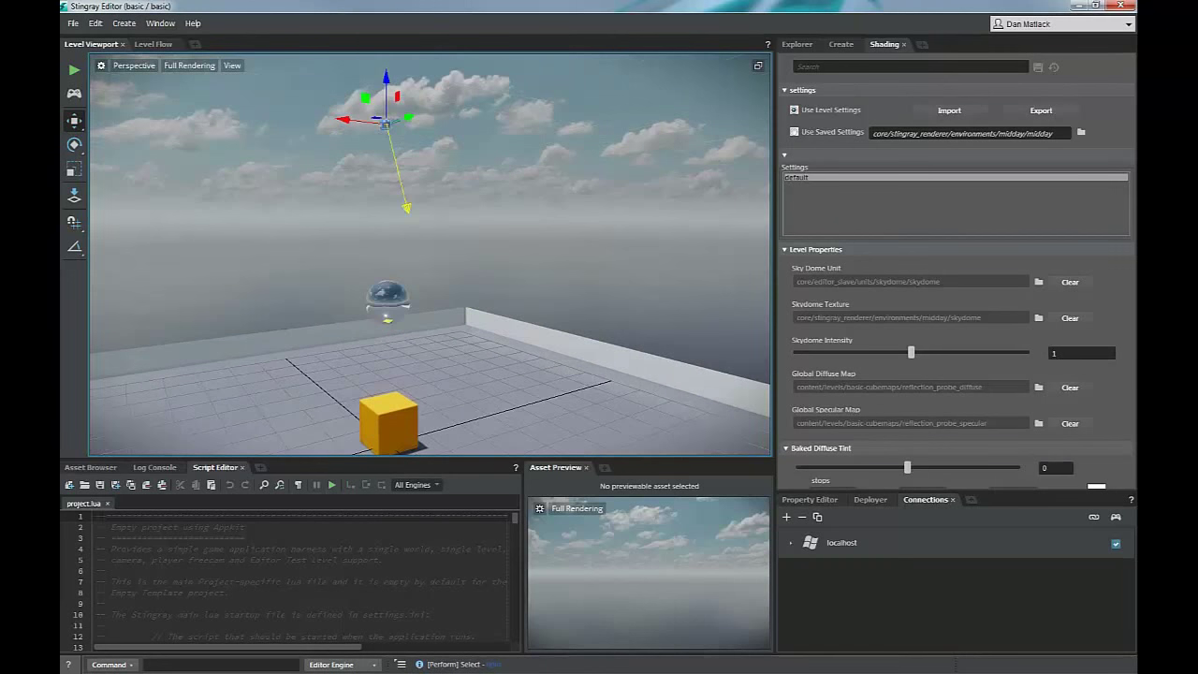
Clear the selection and hide the grid, with the whole floor and cube in view
{"action": "right_click_drag", "start_coordinate": [387, 123], "coordinate": [325, 226]}
{"action": "key", "text": "s"}
{"action": "left_click", "coordinate": [369, 177]}
{"action": "key", "text": "g"}
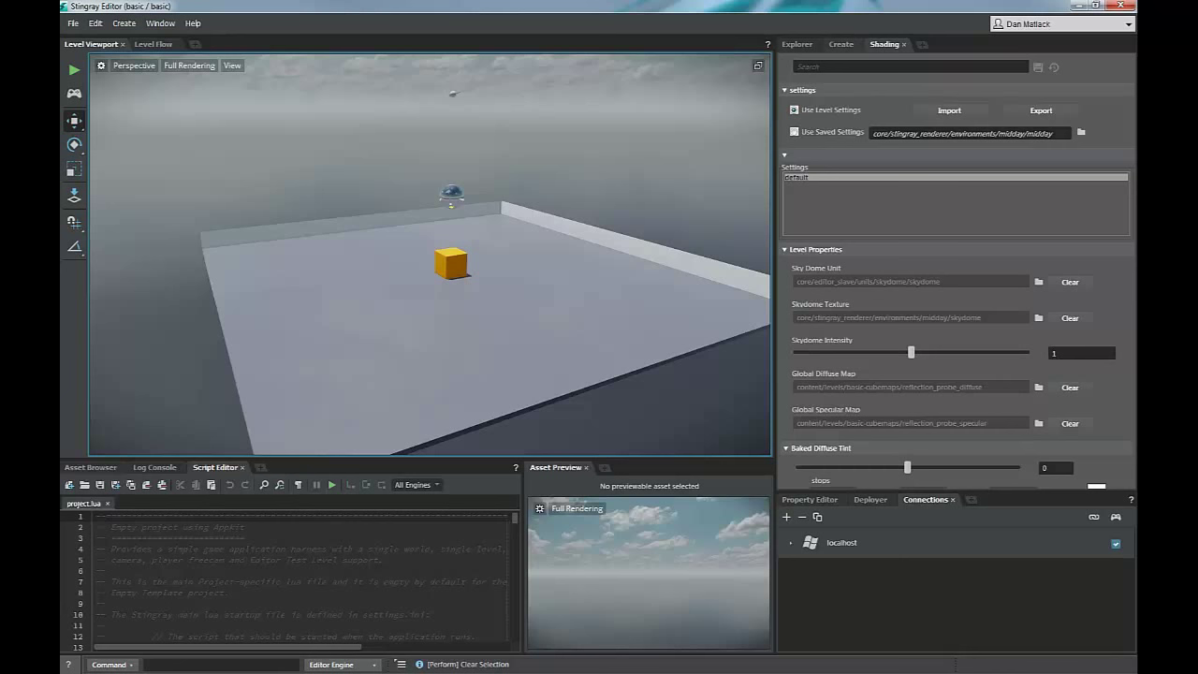
Look over the lighting commands for baking lightmaps and reflection probes without running any of them
{"action": "left_click", "coordinate": [160, 23]}
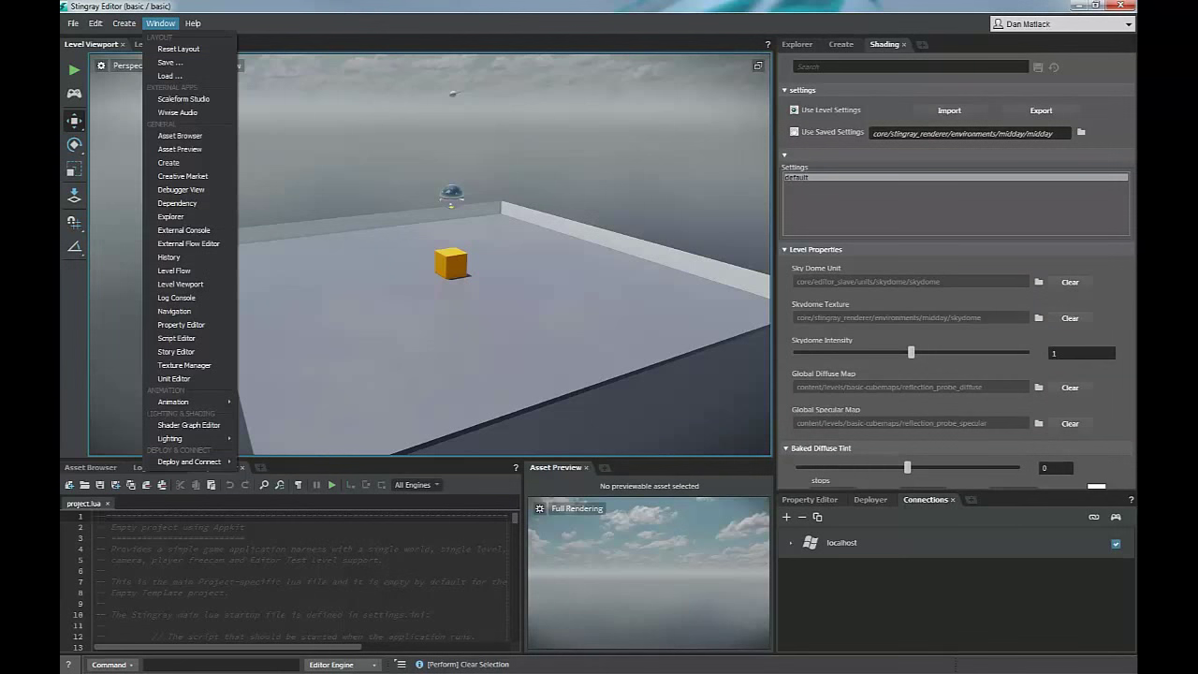
{"action": "mouse_move", "coordinate": [173, 438]}
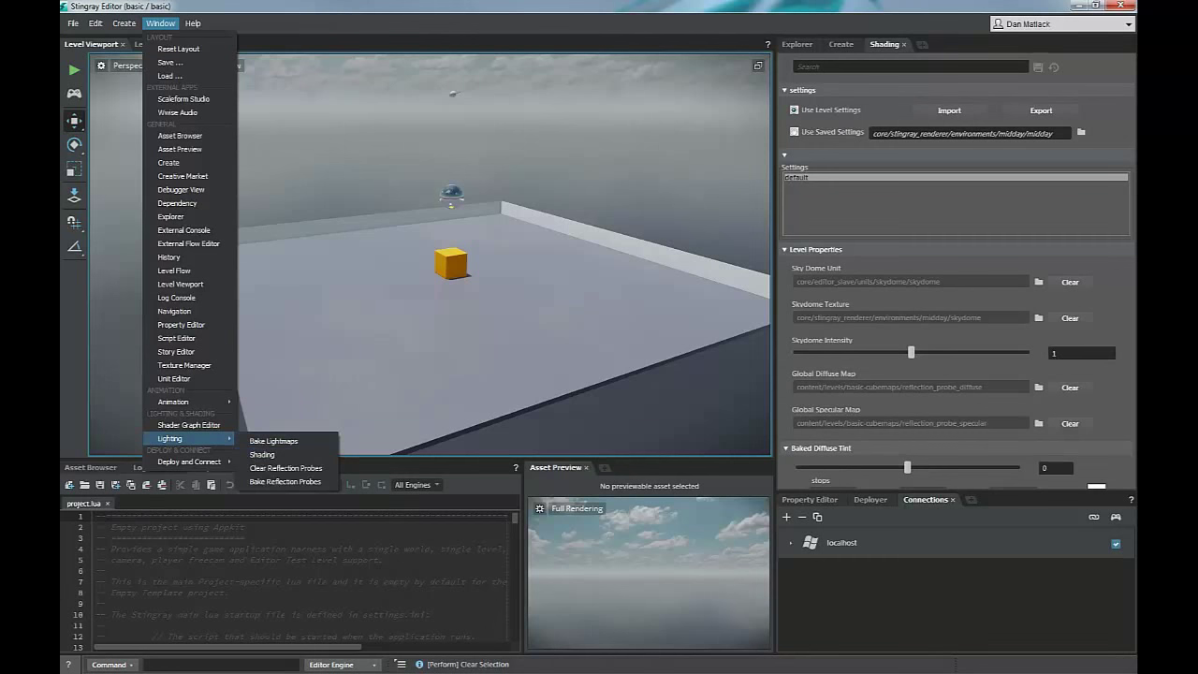
{"action": "key", "text": "Escape"}
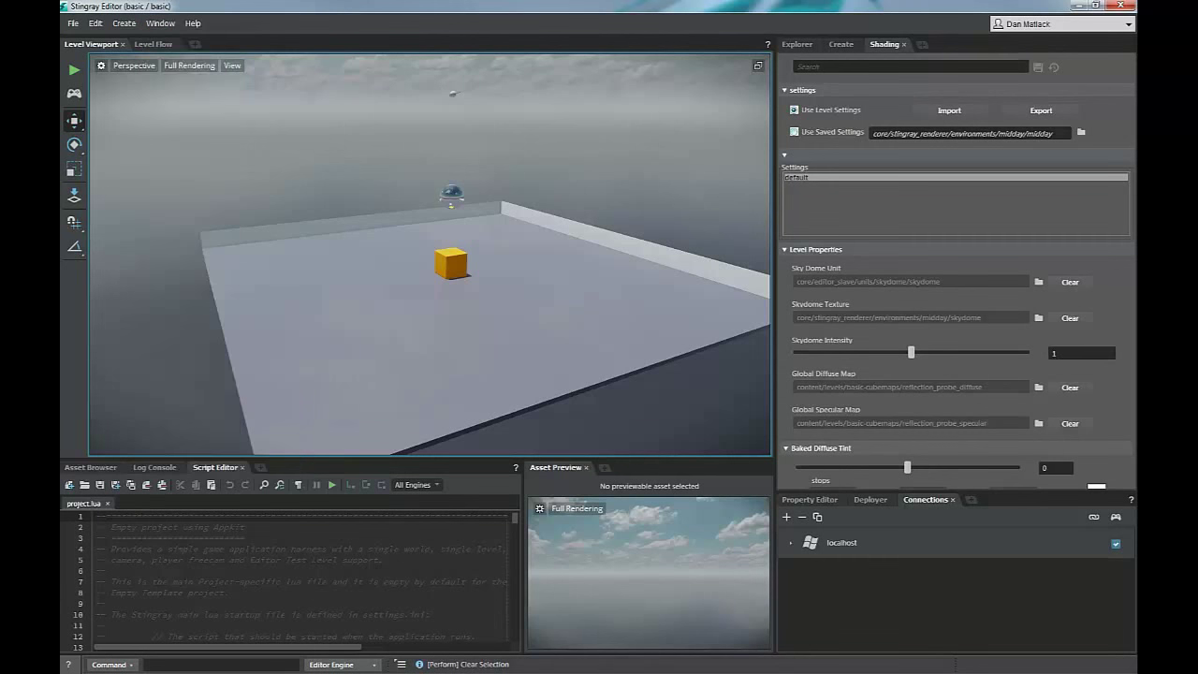
Try the saved midday shading settings and undo the switch, and try a different Skydome Intensity before resetting it to 1
{"action": "left_click", "coordinate": [794, 132]}
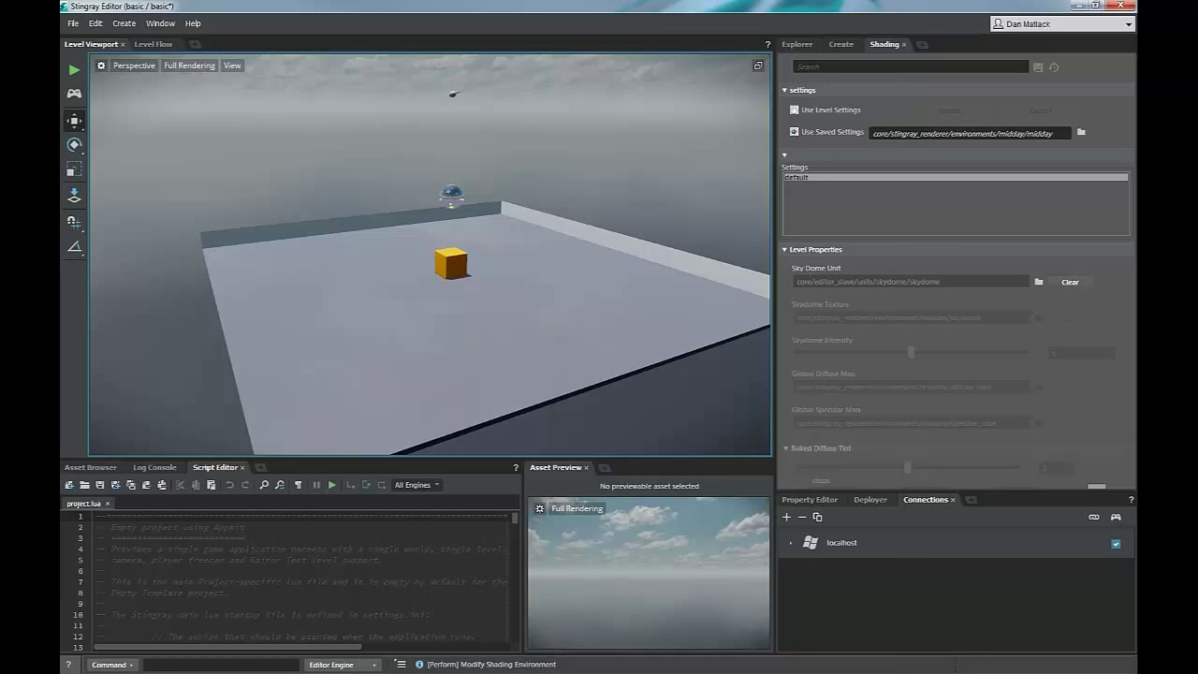
{"action": "key", "text": "ctrl+z"}
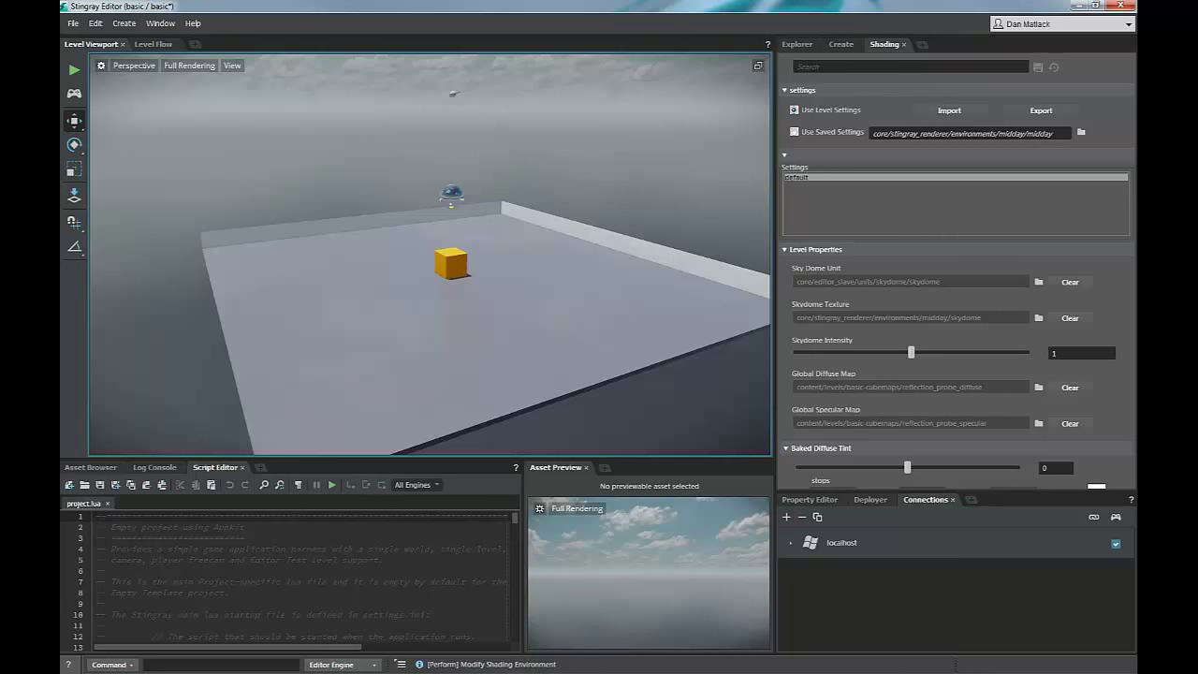
{"action": "left_click_drag", "start_coordinate": [911, 352], "coordinate": [1049, 353]}
{"action": "type", "text": "1"}
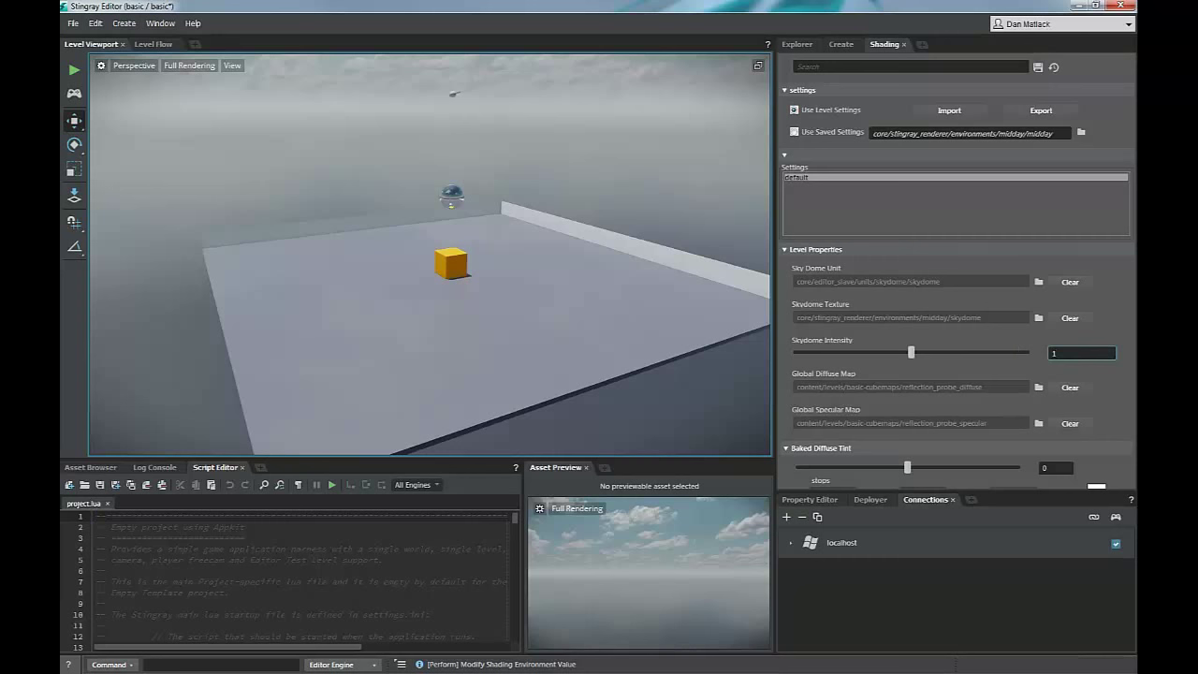
{"action": "key", "text": "Return"}
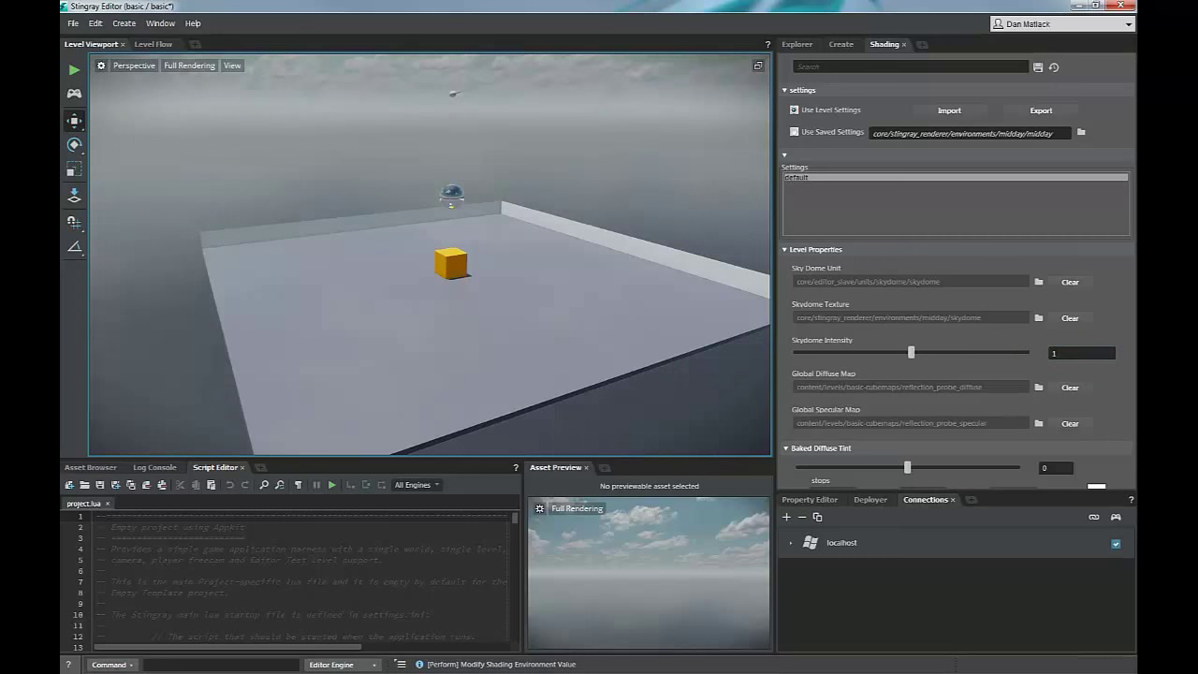
Show the overhead light's properties in an enlarged Property Editor, rotate the light slightly, and deselect it
{"action": "left_click", "coordinate": [453, 93]}
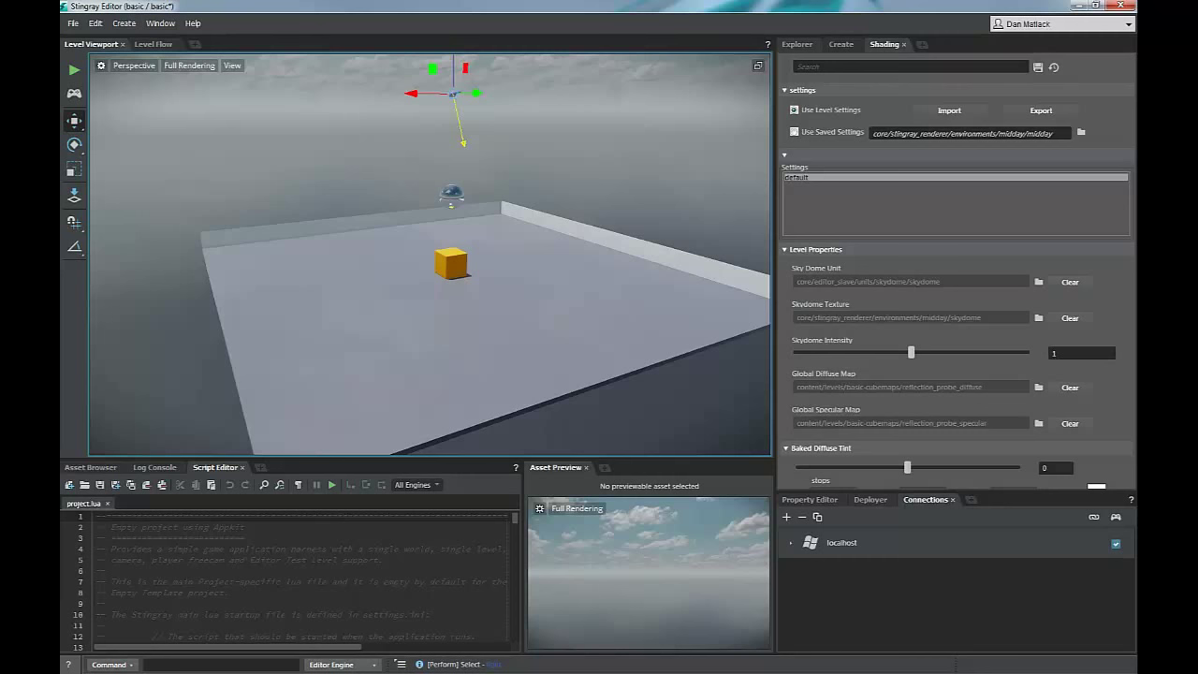
{"action": "left_click", "coordinate": [810, 500]}
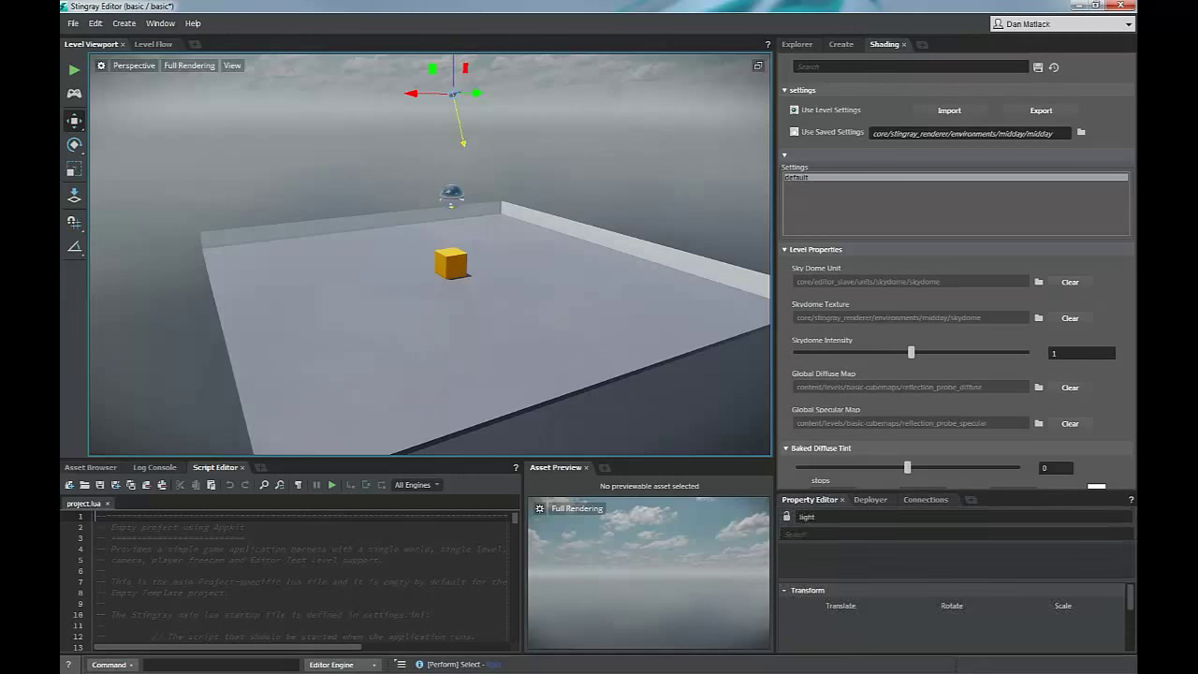
{"action": "left_click_drag", "start_coordinate": [899, 490], "coordinate": [899, 289]}
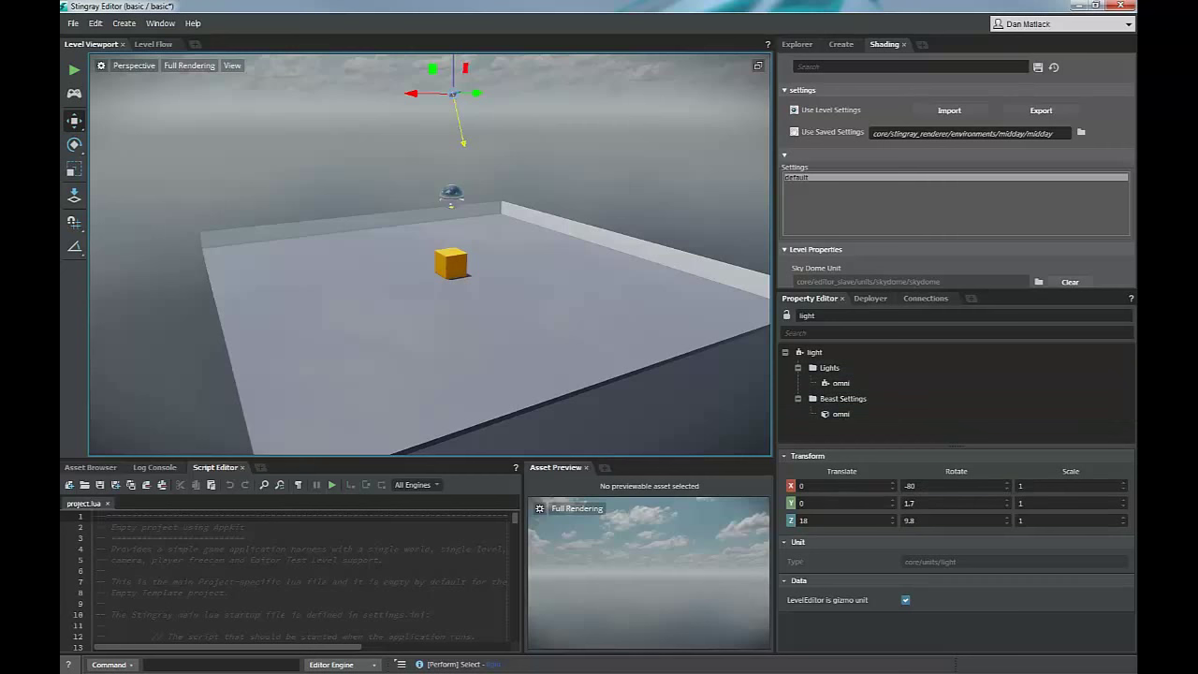
{"action": "left_click", "coordinate": [74, 144]}
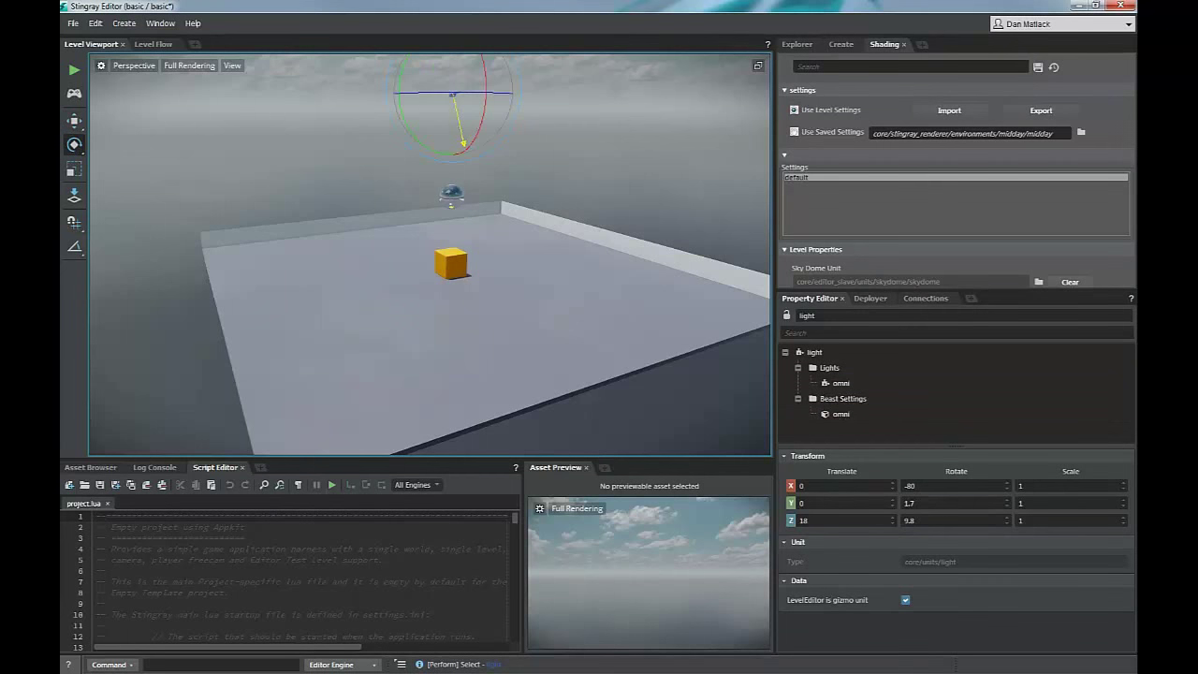
{"action": "mouse_move", "coordinate": [482, 123]}
{"action": "left_mouse_down"}
{"action": "mouse_move", "coordinate": [456, 155]}
{"action": "mouse_move", "coordinate": [480, 153]}
{"action": "mouse_move", "coordinate": [487, 129]}
{"action": "mouse_move", "coordinate": [470, 141]}
{"action": "left_mouse_up"}
{"action": "key", "text": "Escape"}
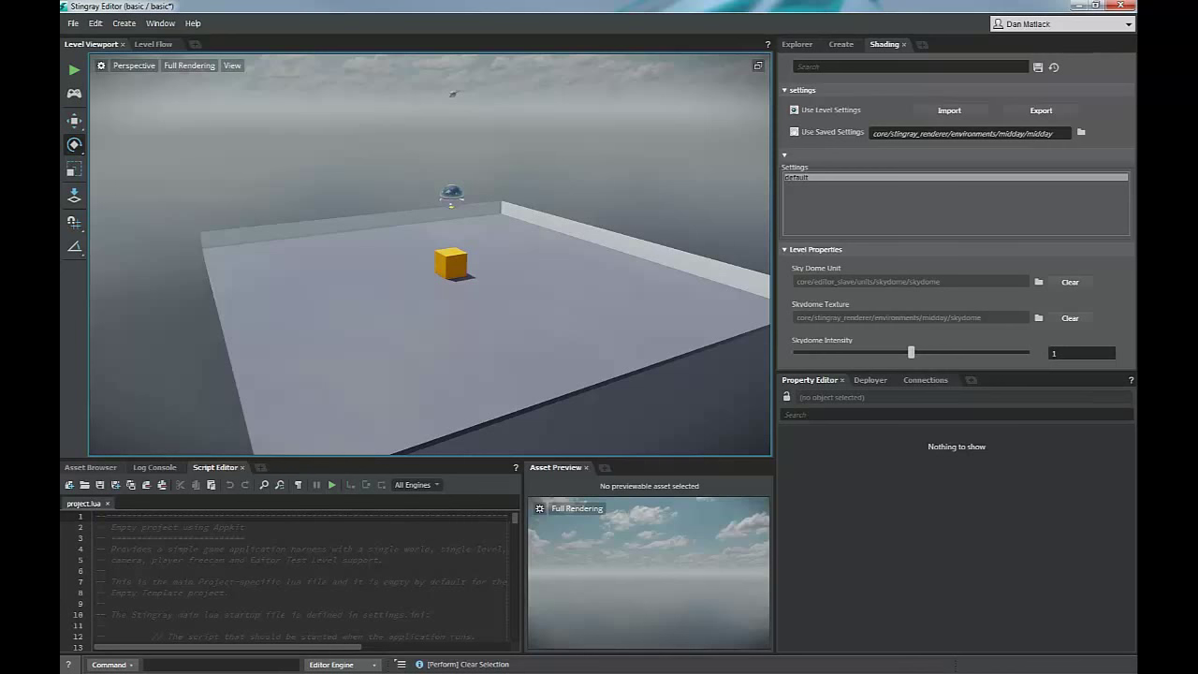
Browse the basic project's content/levels and content/materials folders in the Asset Browser and select the yellow material to view its properties
{"action": "left_click", "coordinate": [90, 467]}
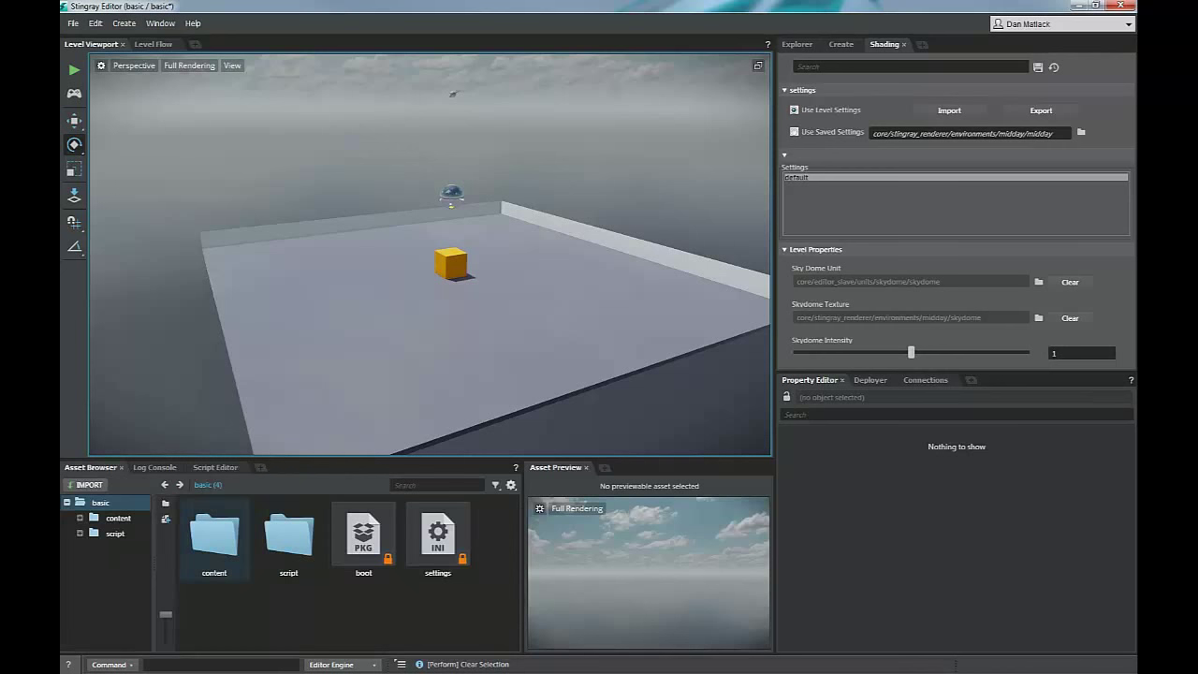
{"action": "double_click", "coordinate": [214, 534]}
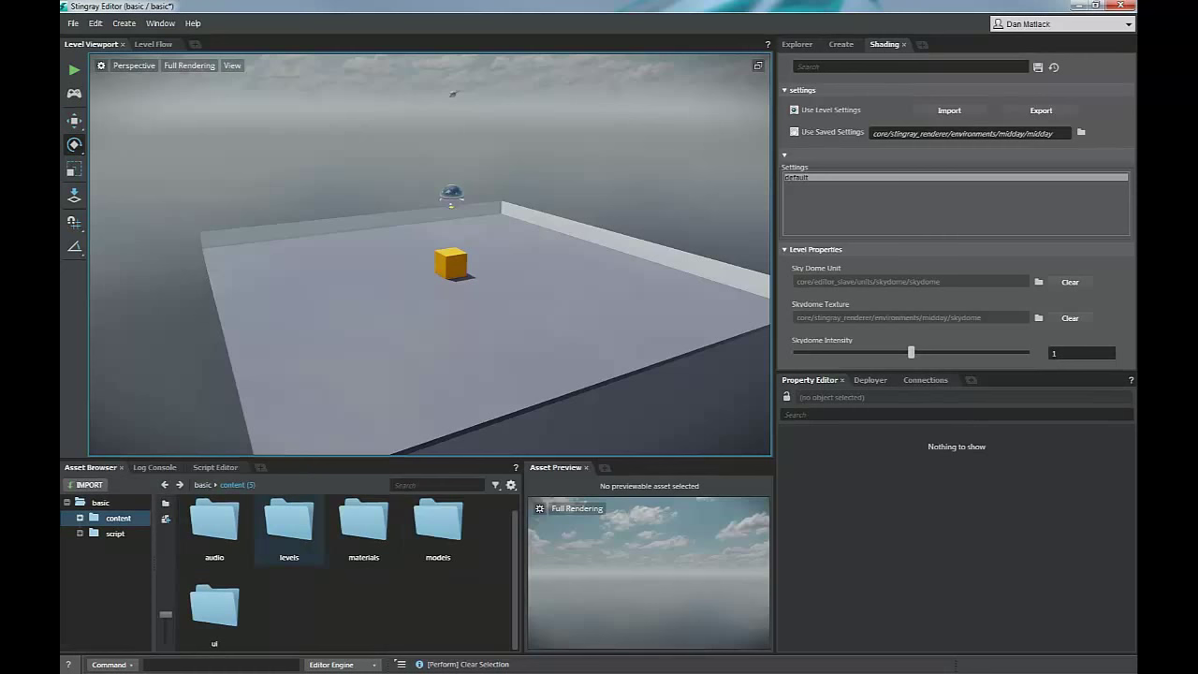
{"action": "double_click", "coordinate": [288, 526]}
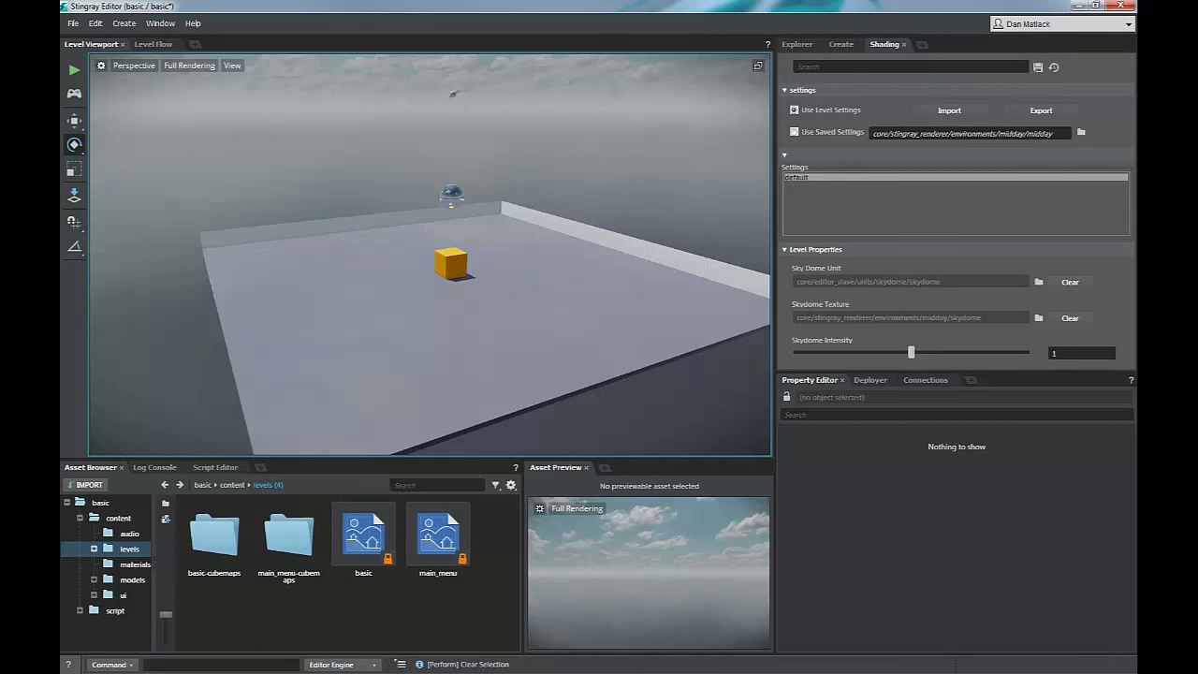
{"action": "left_click", "coordinate": [94, 549]}
{"action": "left_click", "coordinate": [94, 550]}
{"action": "left_click", "coordinate": [133, 565]}
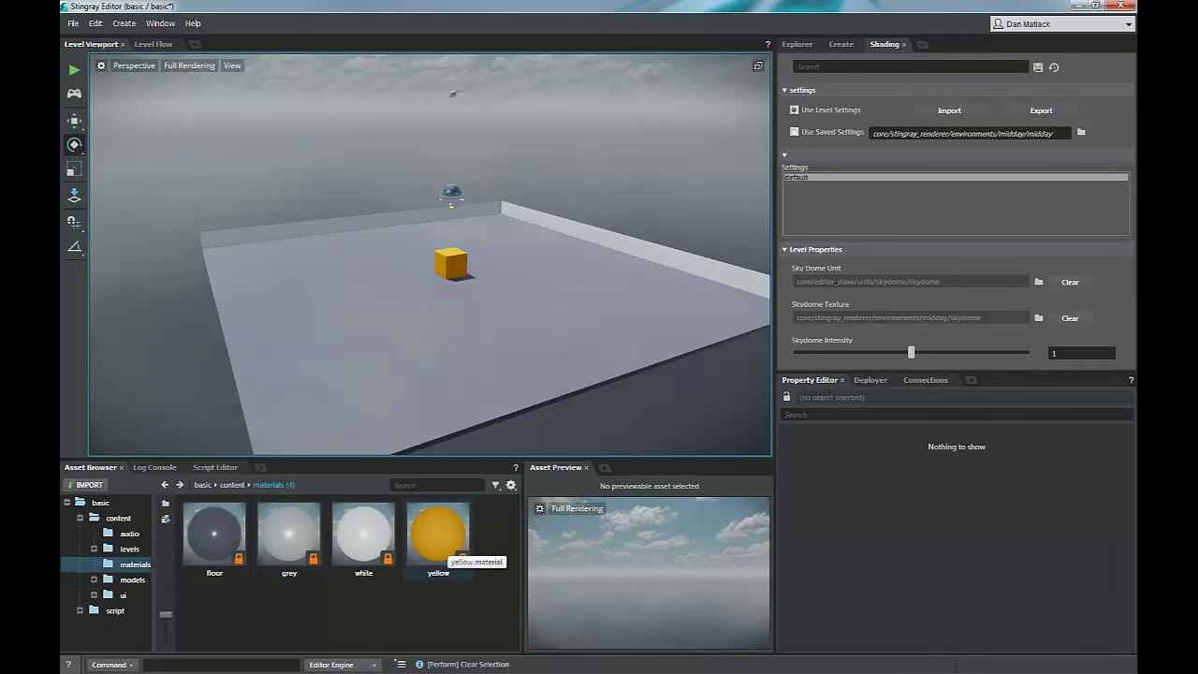
{"action": "left_click", "coordinate": [445, 552]}
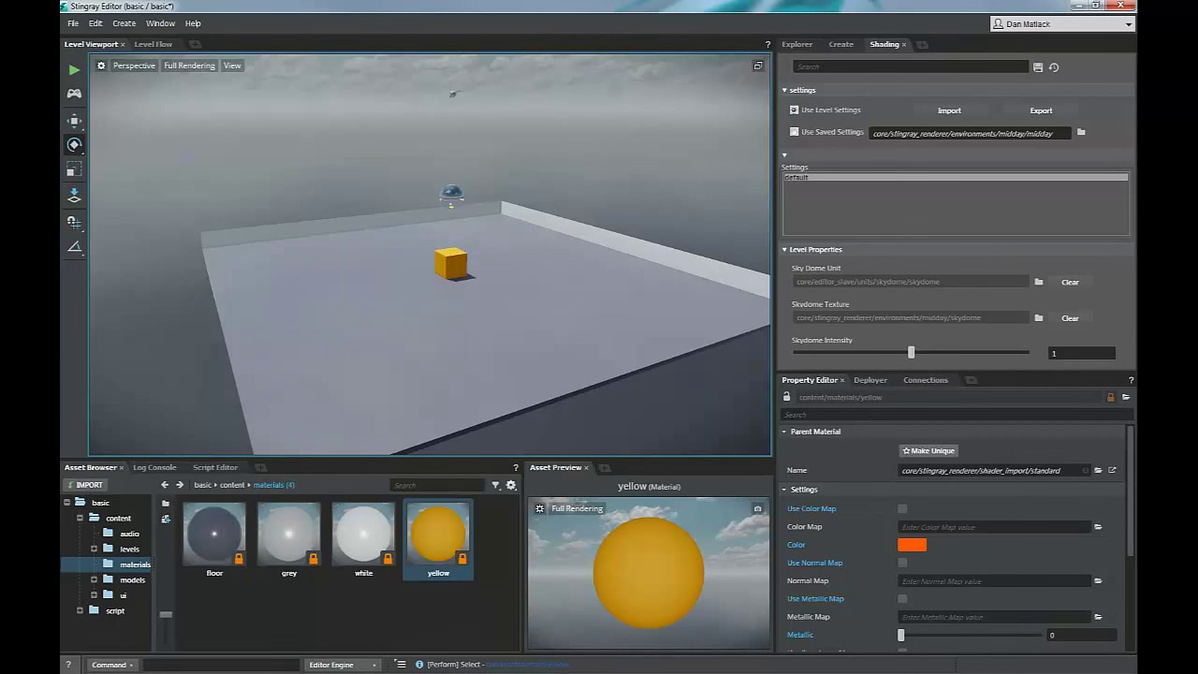
Make the yellow material unique from its parent material and open its graph in the Shader Graph Editor
{"action": "left_click", "coordinate": [929, 451]}
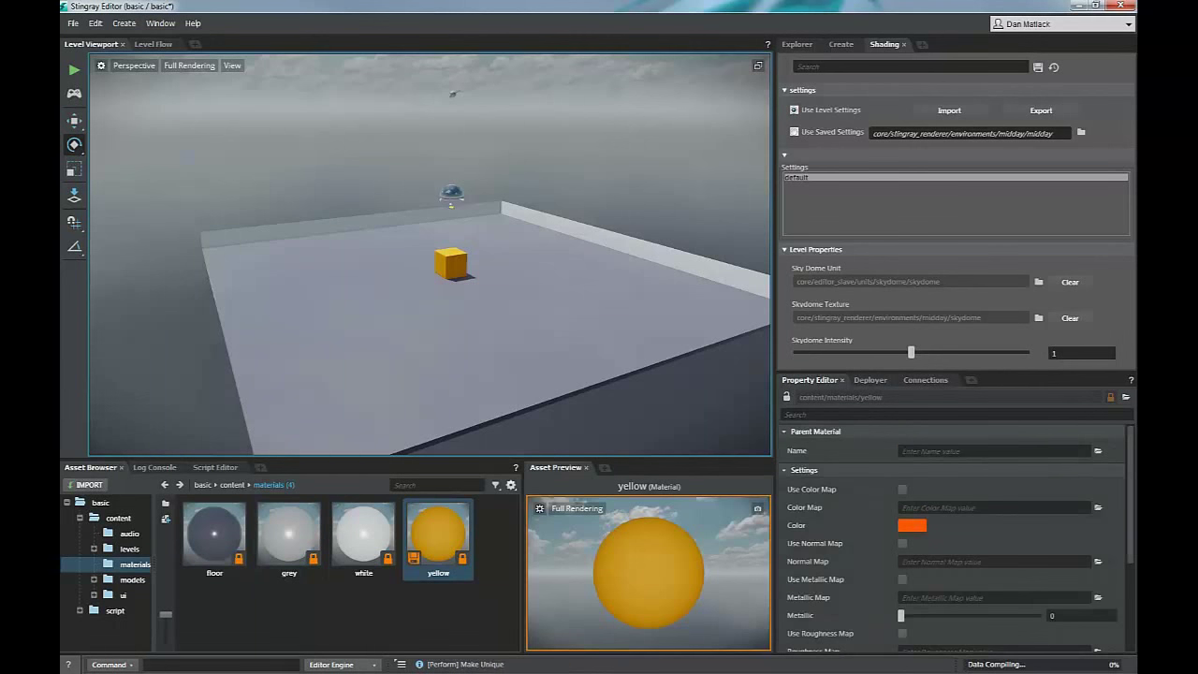
{"action": "double_click", "coordinate": [438, 534]}
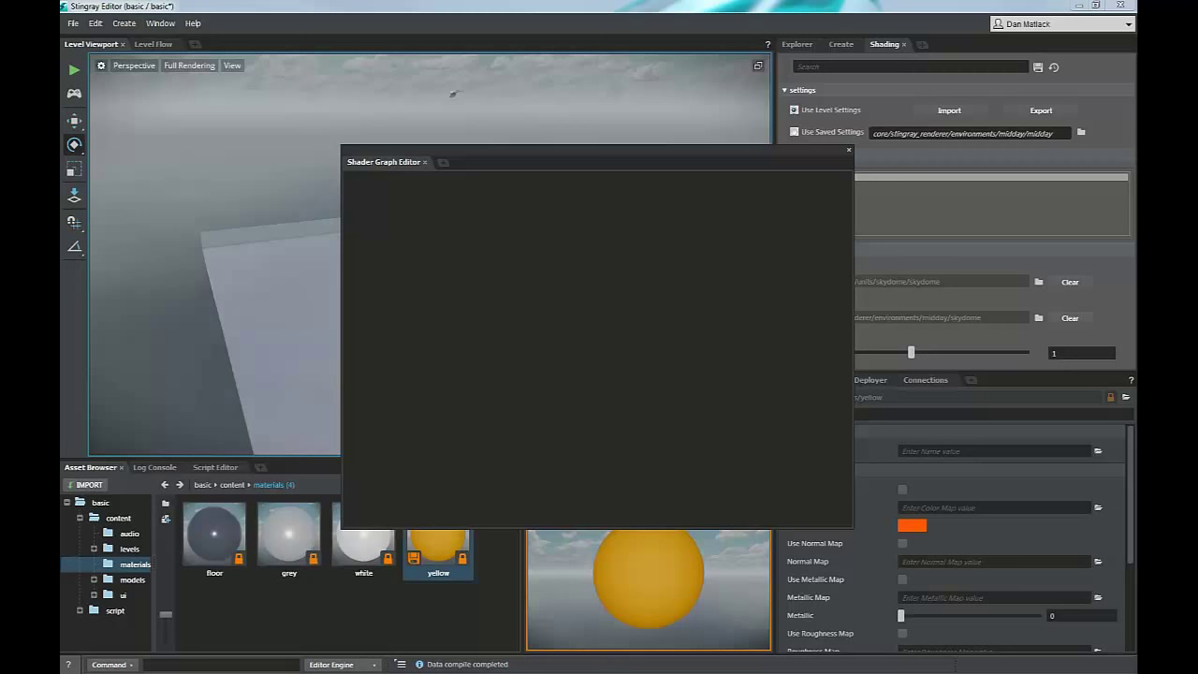
{"action": "scroll", "coordinate": [600, 353], "scroll_direction": "up", "scroll_amount": 3}
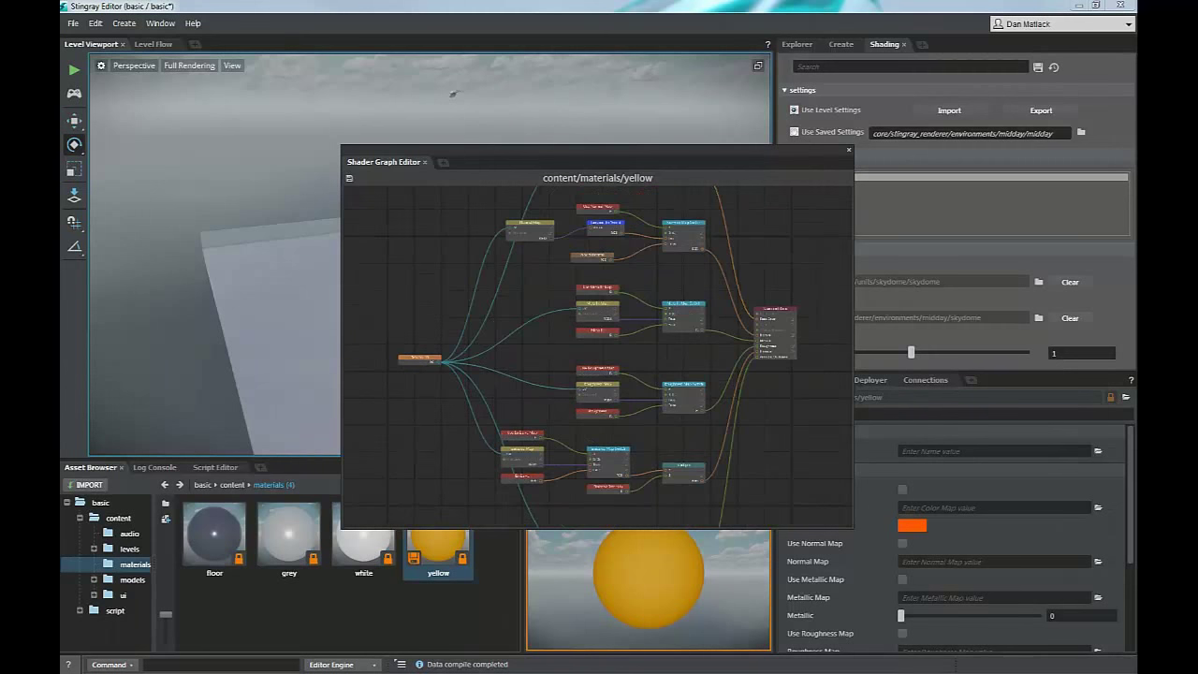
Examine the yellow material's shader graph around the Standard Base and Metallic Map Switch nodes, and close the graph
{"action": "middle_click_drag", "start_coordinate": [600, 352], "coordinate": [486, 395]}
{"action": "scroll", "coordinate": [486, 395], "scroll_direction": "up", "scroll_amount": 3}
{"action": "scroll", "coordinate": [598, 351], "scroll_direction": "up", "scroll_amount": 3}
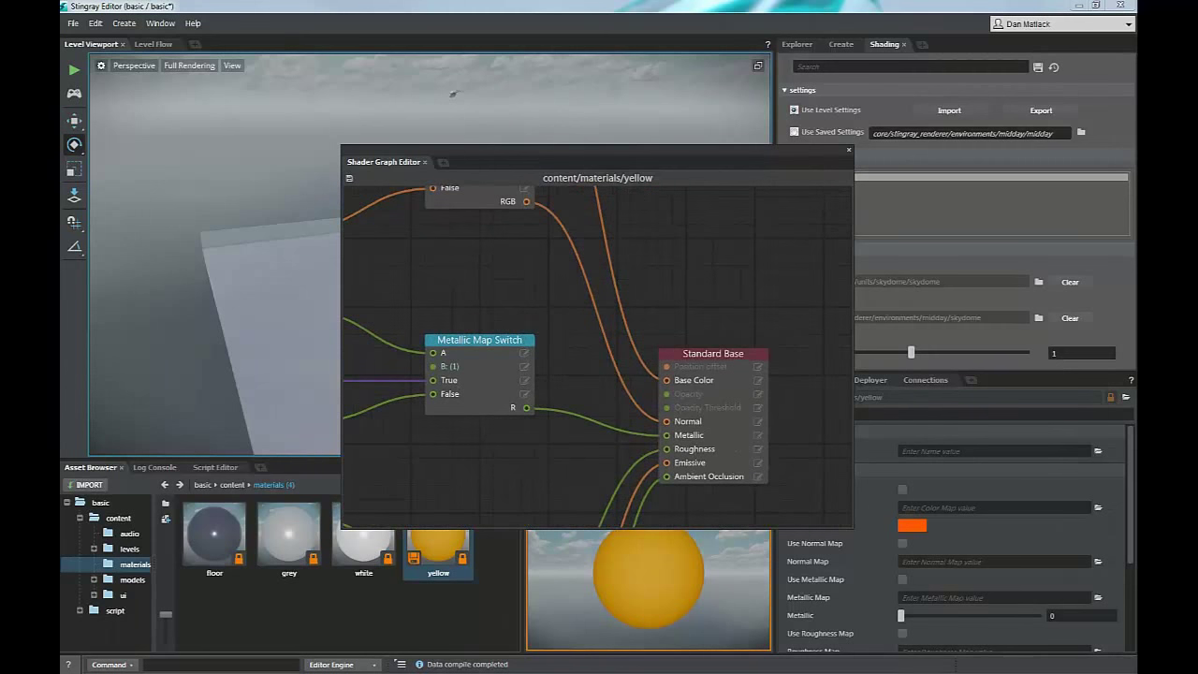
{"action": "scroll", "coordinate": [597, 356], "scroll_direction": "up", "scroll_amount": 1}
{"action": "middle_click_drag", "start_coordinate": [597, 356], "coordinate": [571, 240]}
{"action": "scroll", "coordinate": [597, 356], "scroll_direction": "up", "scroll_amount": 2}
{"action": "middle_click_drag", "start_coordinate": [598, 356], "coordinate": [591, 395]}
{"action": "scroll", "coordinate": [597, 355], "scroll_direction": "up", "scroll_amount": 1}
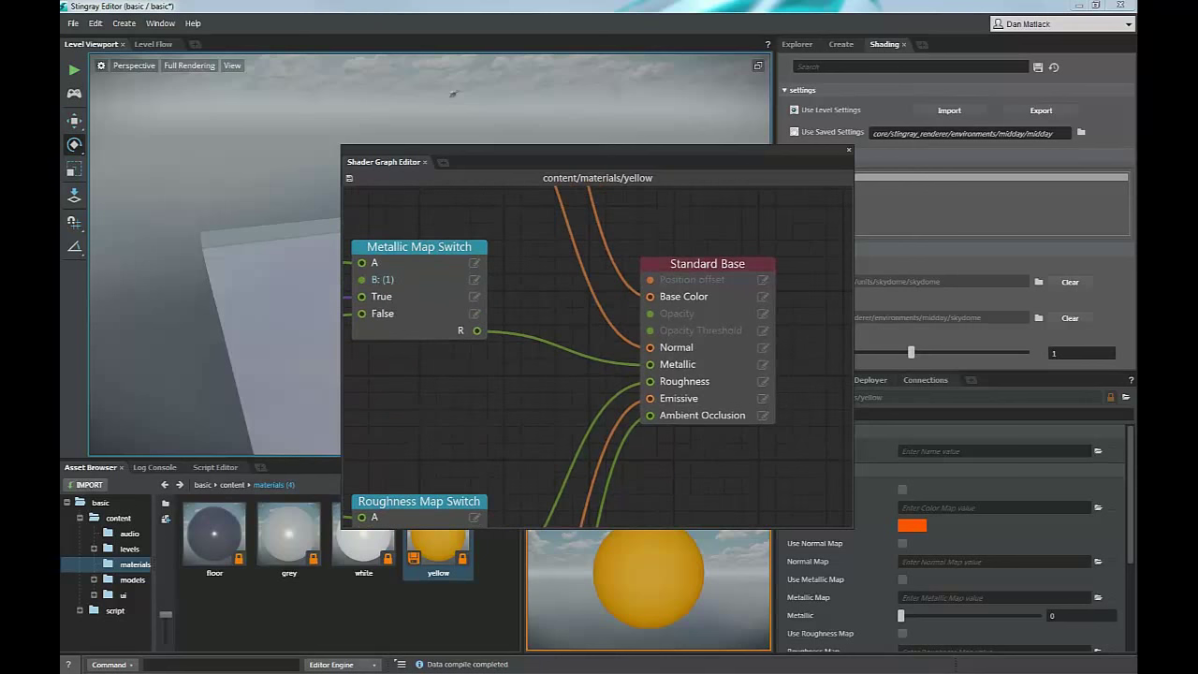
{"action": "scroll", "coordinate": [598, 356], "scroll_direction": "down", "scroll_amount": 6}
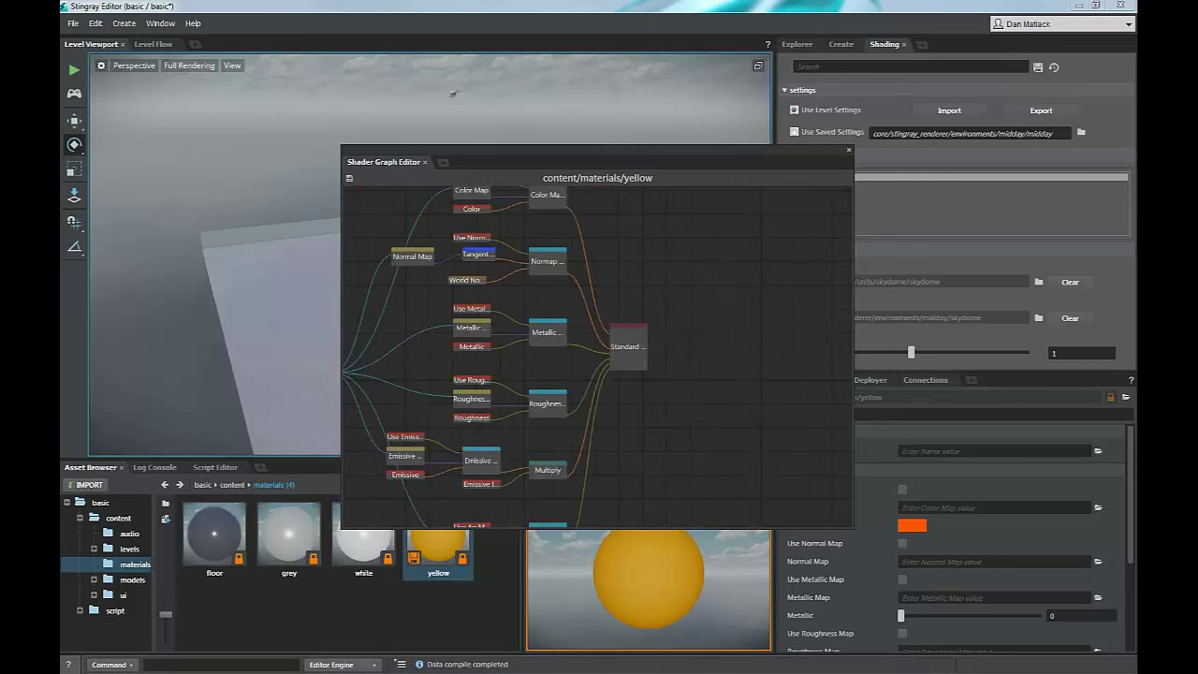
{"action": "left_click", "coordinate": [849, 150]}
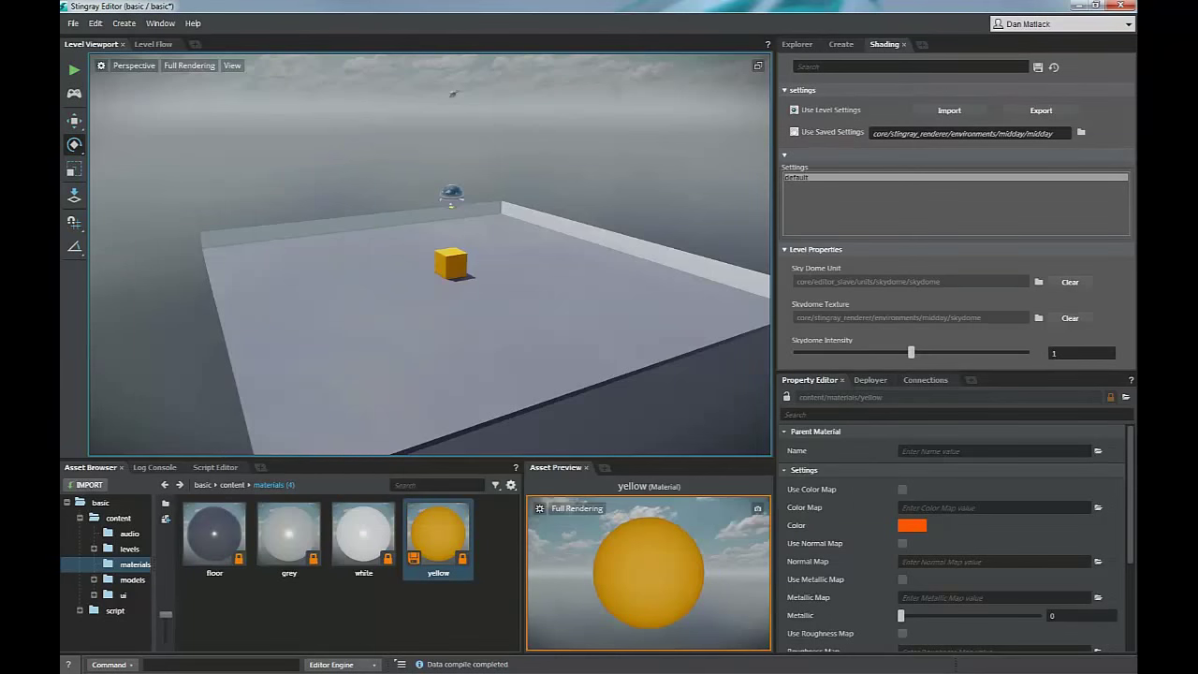
Browse the props, floor and character folders of content/models in the Asset Browser
{"action": "left_click", "coordinate": [105, 579]}
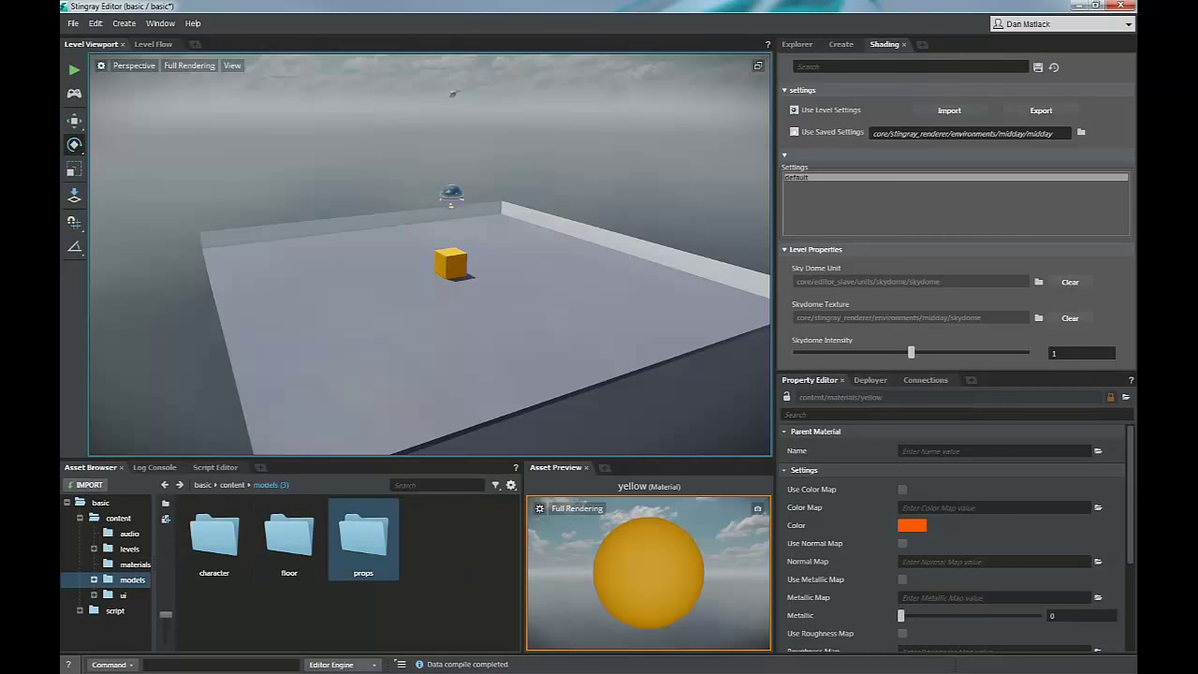
{"action": "double_click", "coordinate": [364, 535]}
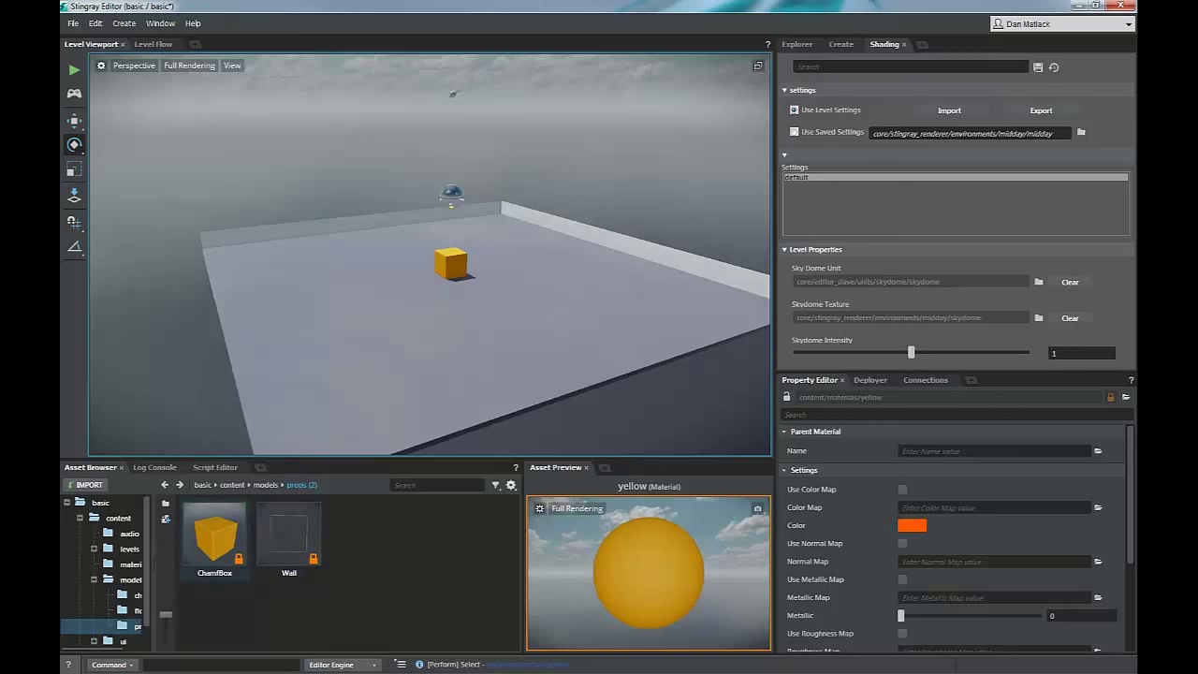
{"action": "left_click", "coordinate": [164, 485]}
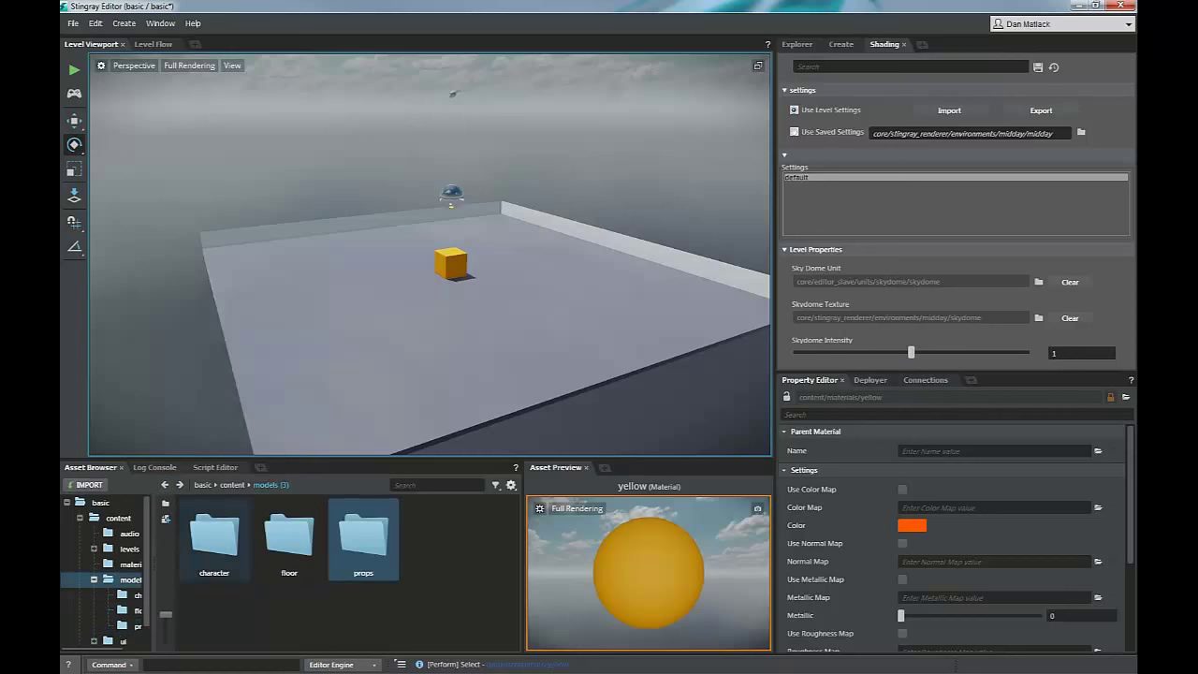
{"action": "double_click", "coordinate": [289, 536]}
{"action": "left_click", "coordinate": [165, 485]}
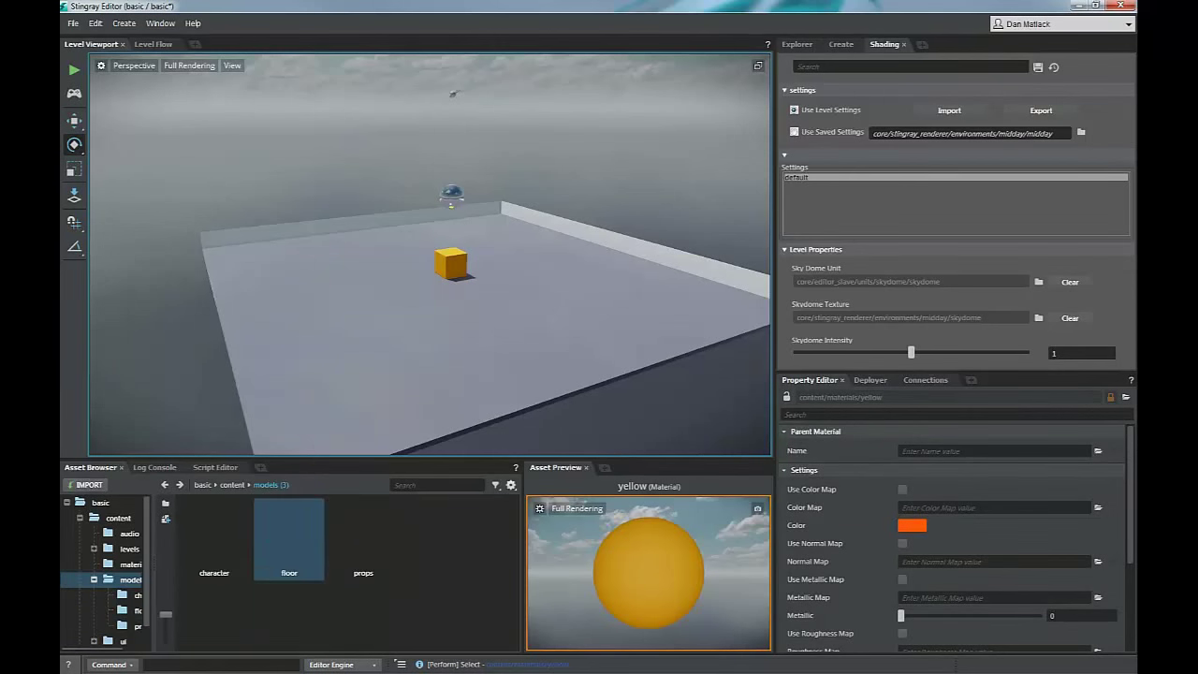
{"action": "double_click", "coordinate": [215, 535]}
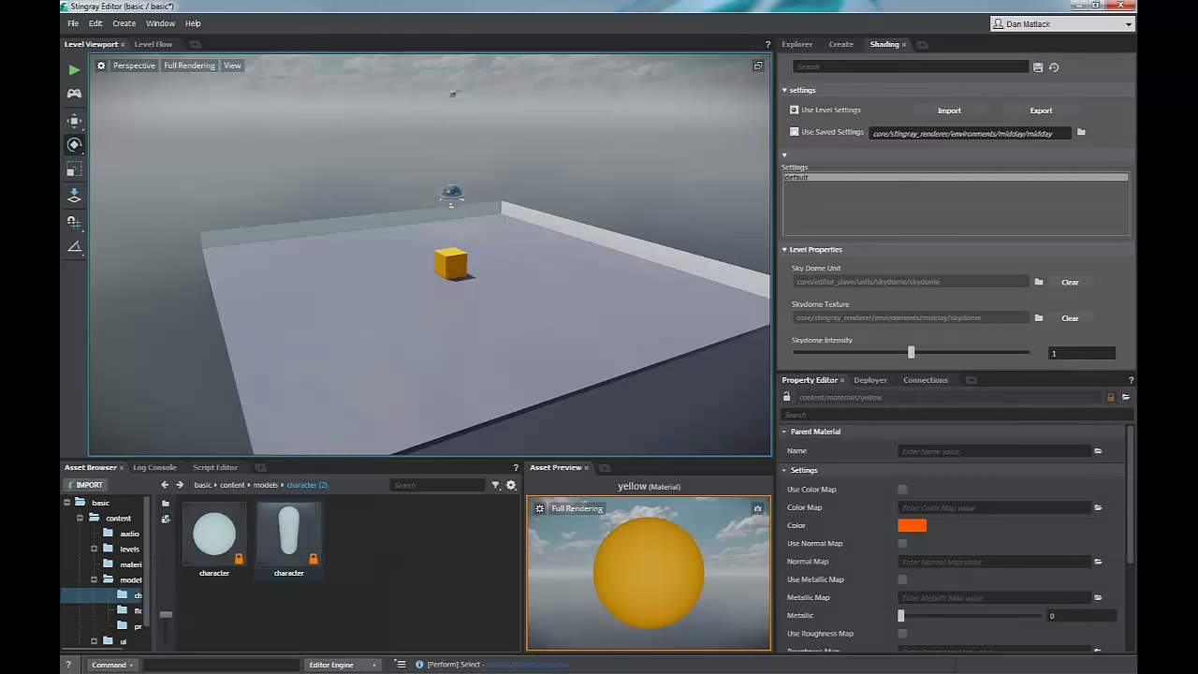
Open the capsule-shaped character unit in the Unit Editor and inspect its mesh, eyeheight node, root and physics actor
{"action": "left_click", "coordinate": [288, 534]}
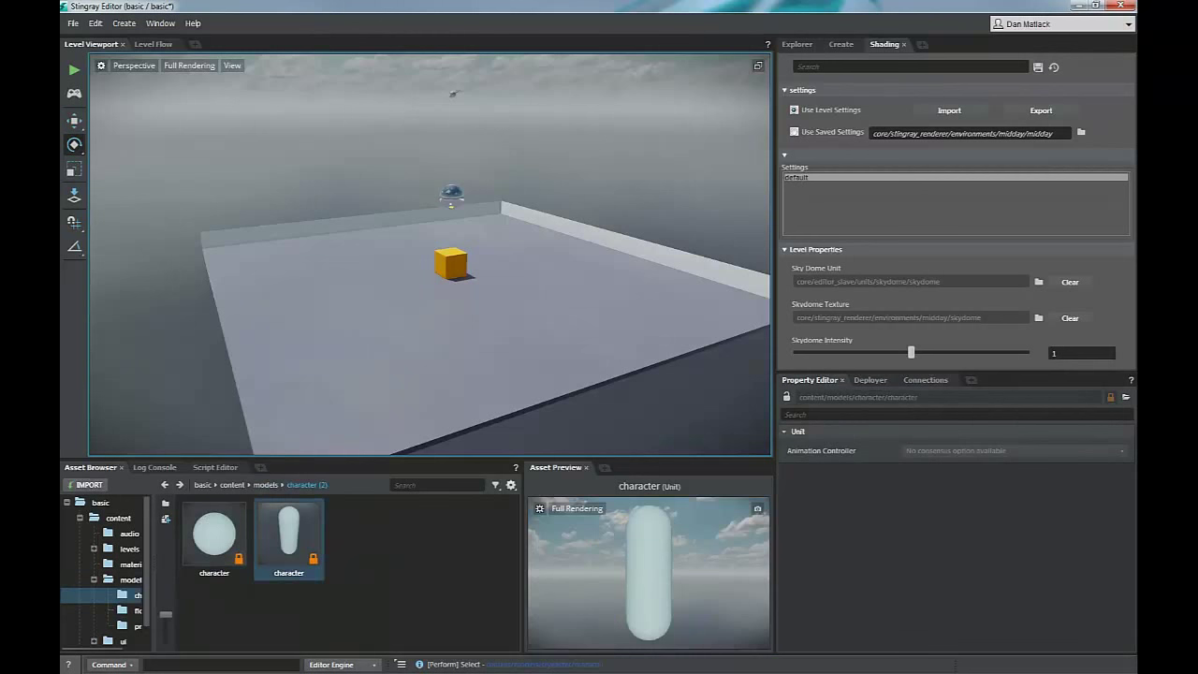
{"action": "double_click", "coordinate": [285, 529]}
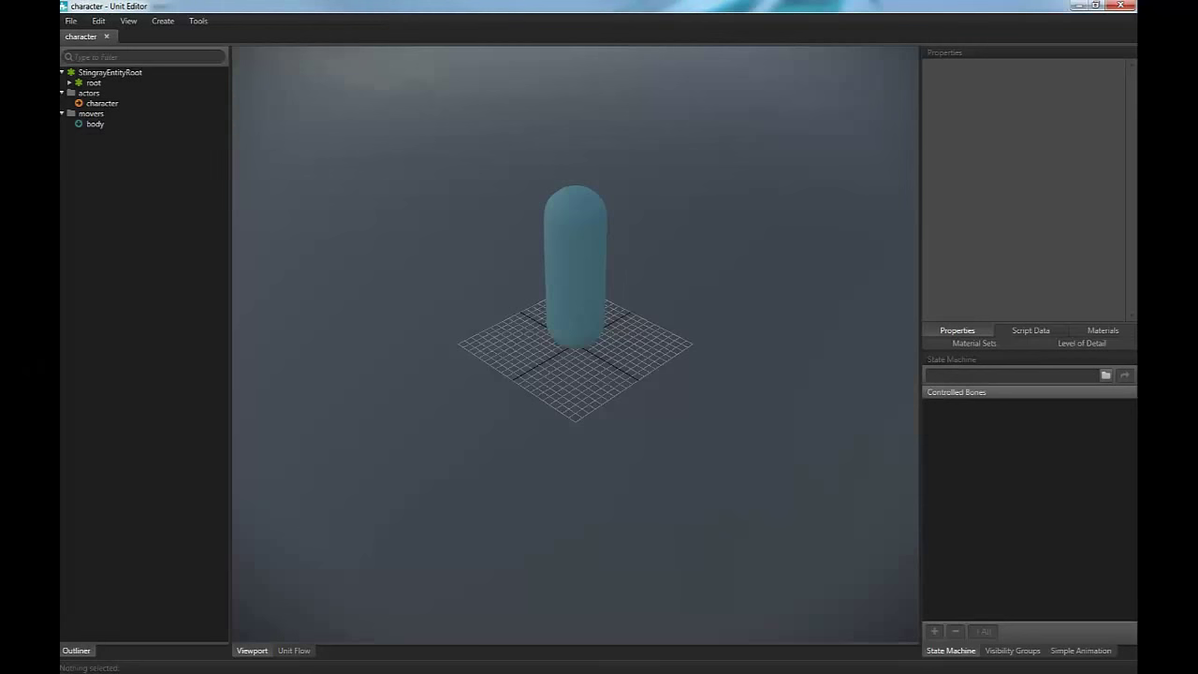
{"action": "left_click", "coordinate": [69, 82]}
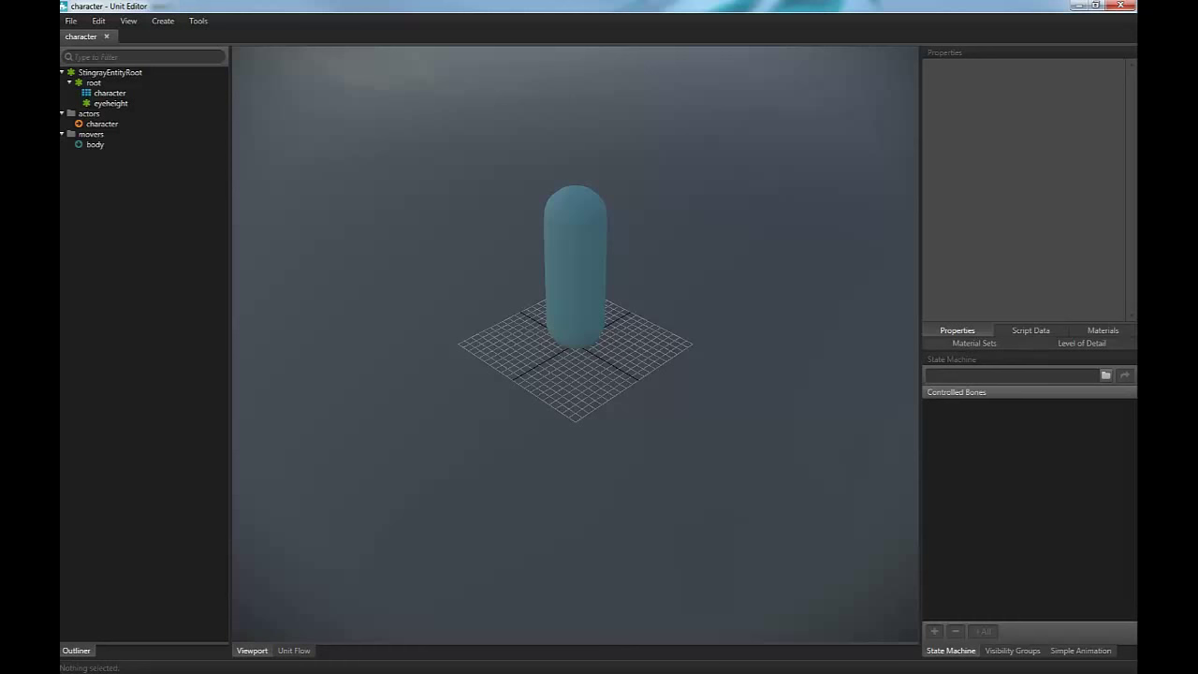
{"action": "left_click", "coordinate": [110, 93]}
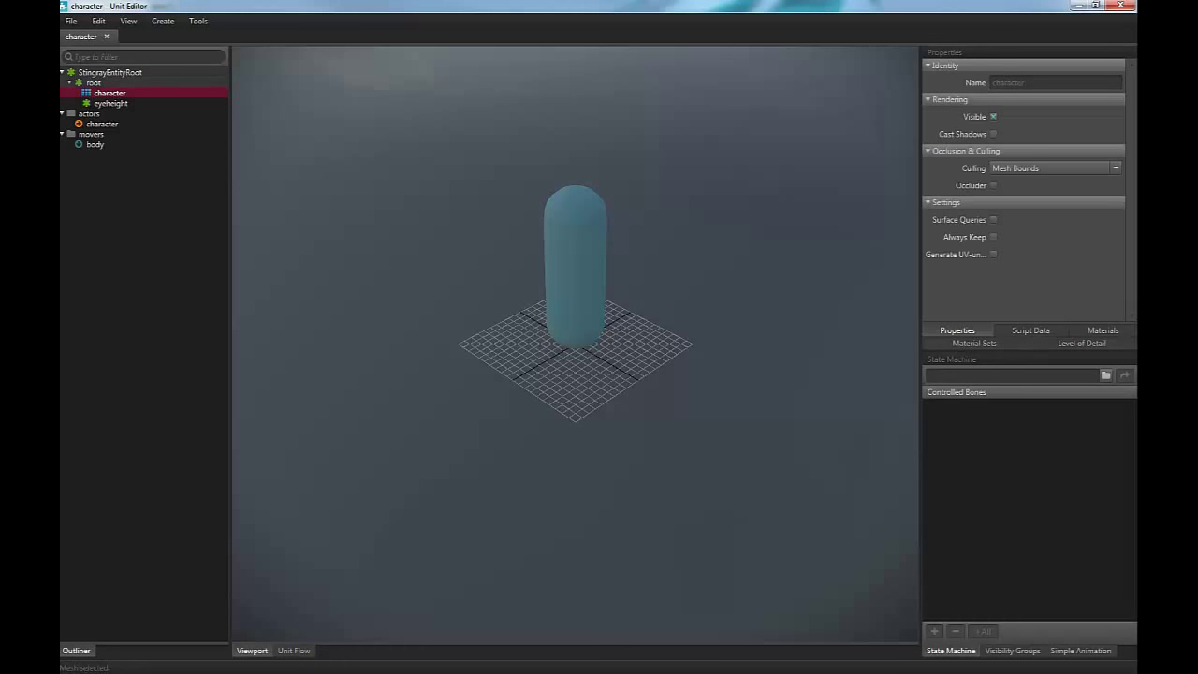
{"action": "left_click", "coordinate": [111, 103]}
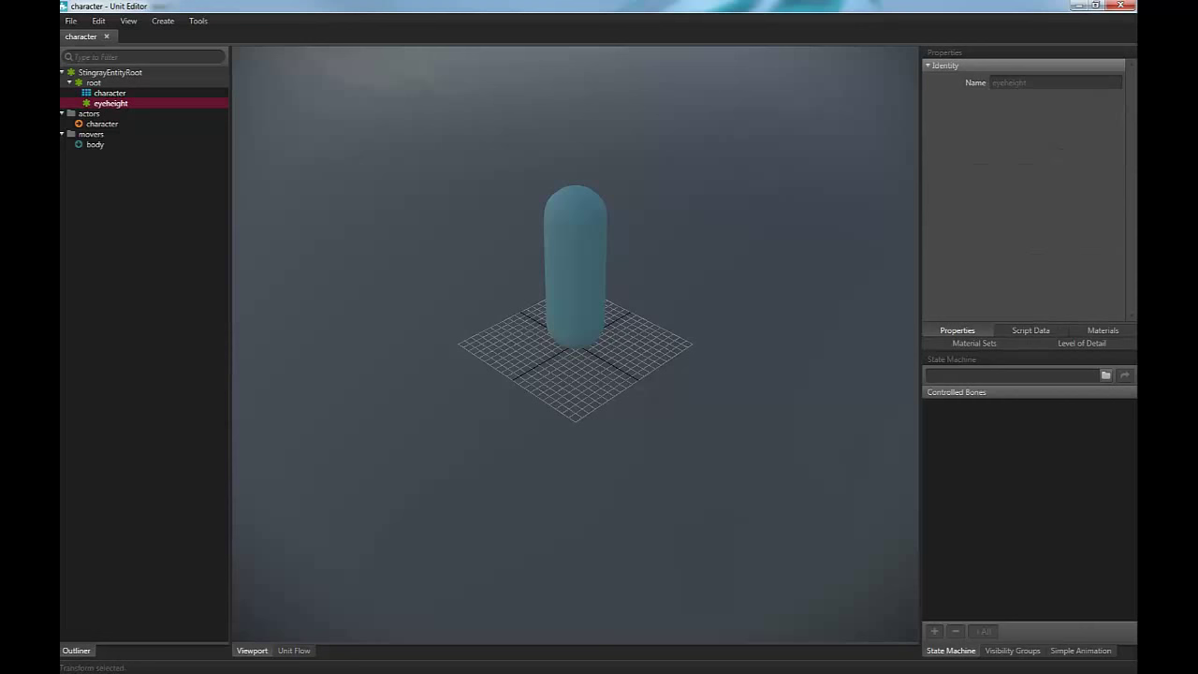
{"action": "left_click", "coordinate": [93, 82]}
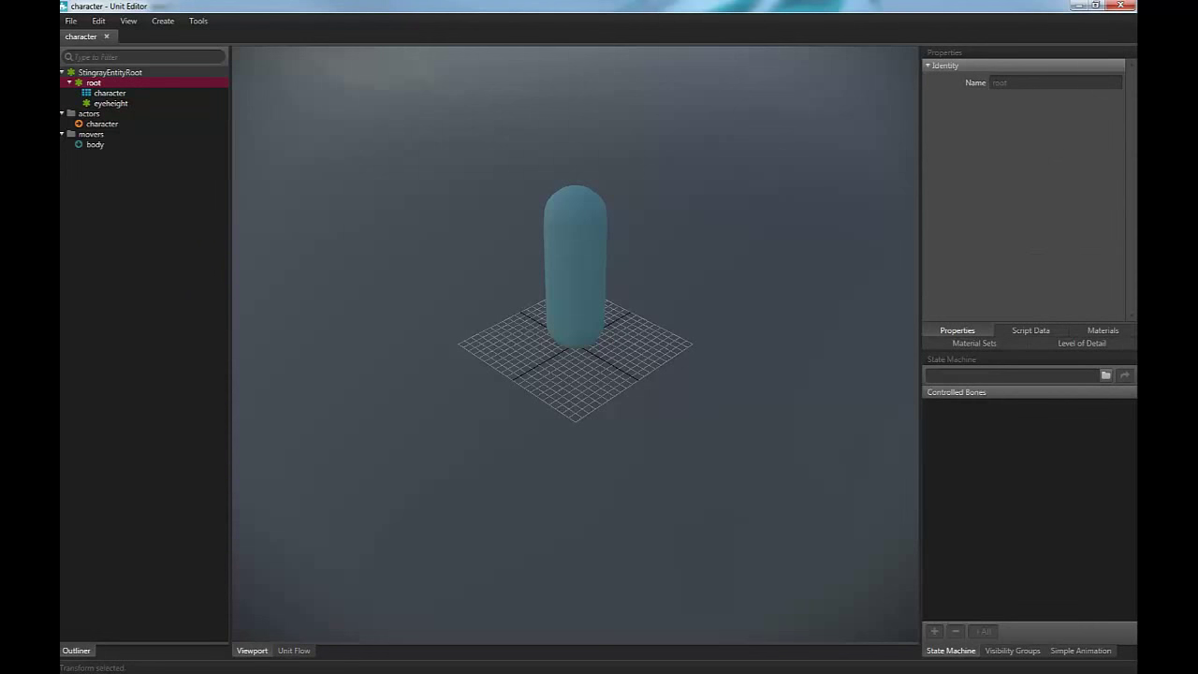
{"action": "left_click", "coordinate": [102, 123]}
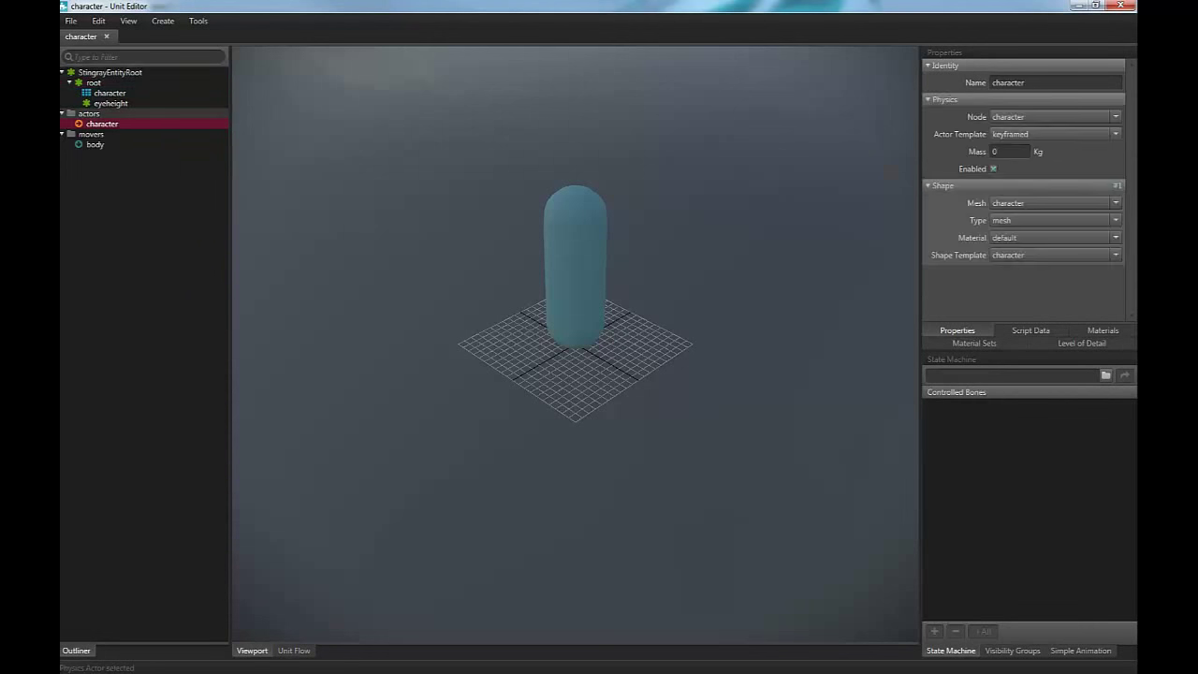
Compare the object types that can be created for the physics actor and for StingrayEntityRoot, and look over the display options
{"action": "left_click", "coordinate": [163, 21]}
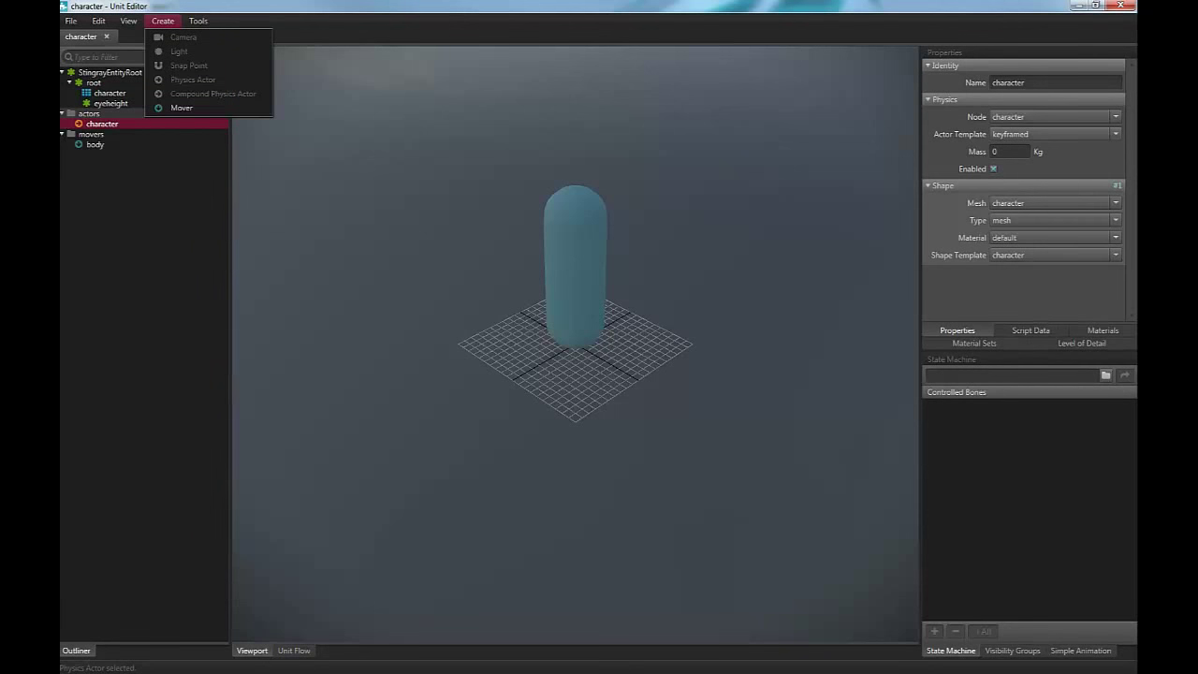
{"action": "left_click", "coordinate": [109, 72]}
{"action": "left_click", "coordinate": [163, 21]}
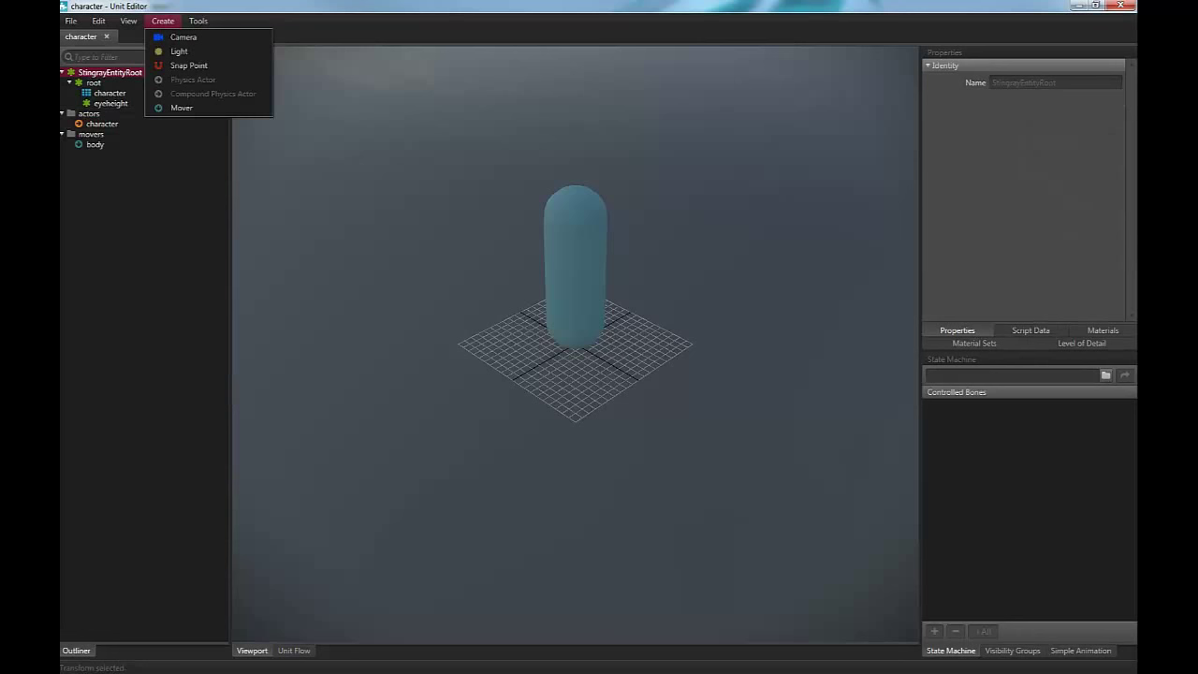
{"action": "left_click", "coordinate": [163, 21]}
{"action": "left_click", "coordinate": [129, 21]}
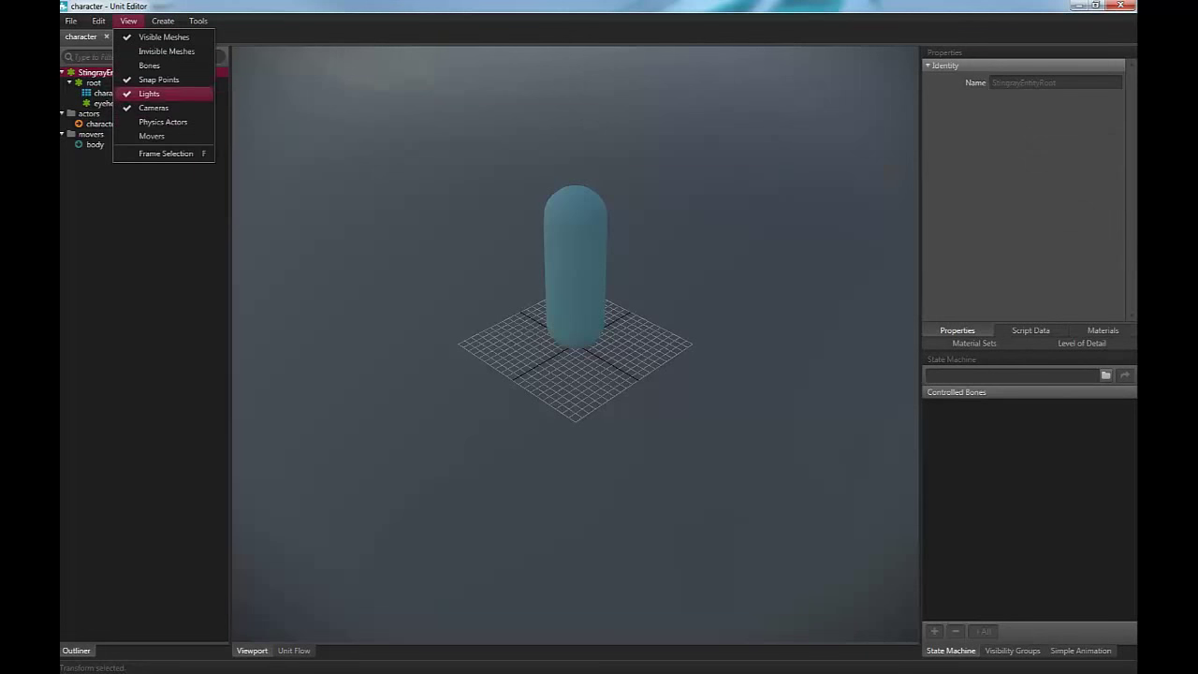
{"action": "left_click", "coordinate": [163, 122]}
Review the properties of the character physics actor and the body mover with a widened property area, and close the Unit Editor
{"action": "left_click", "coordinate": [102, 123]}
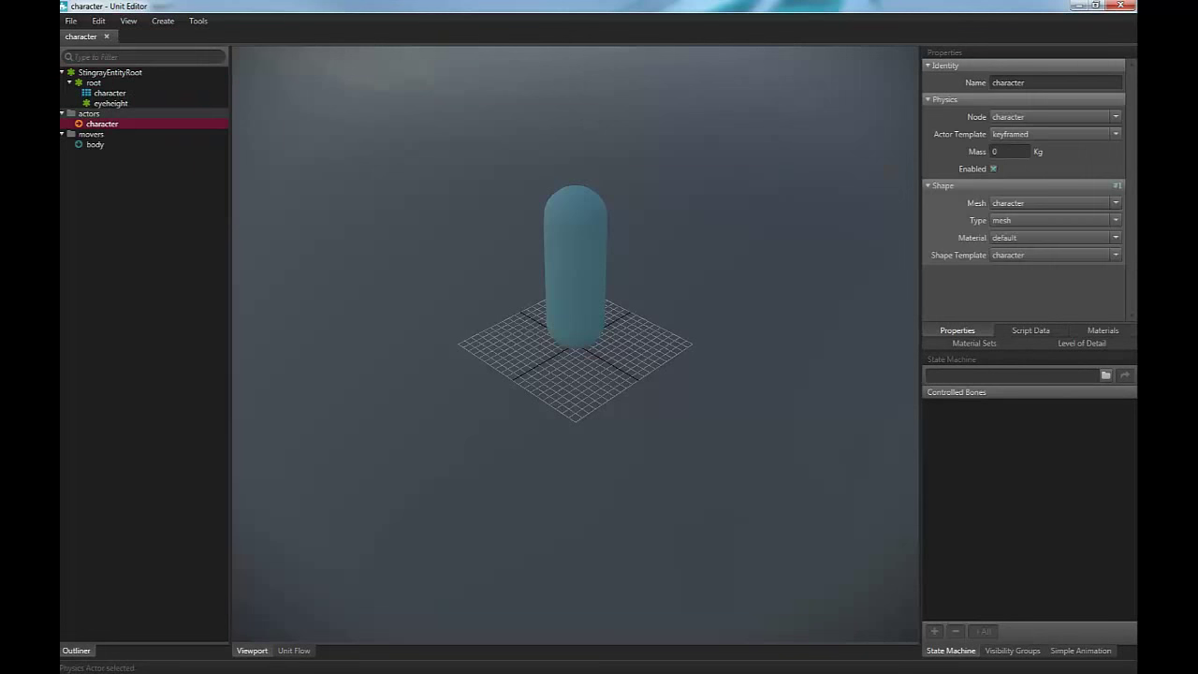
{"action": "left_click", "coordinate": [95, 144]}
{"action": "left_click", "coordinate": [102, 124]}
{"action": "left_click_drag", "start_coordinate": [920, 234], "coordinate": [828, 234]}
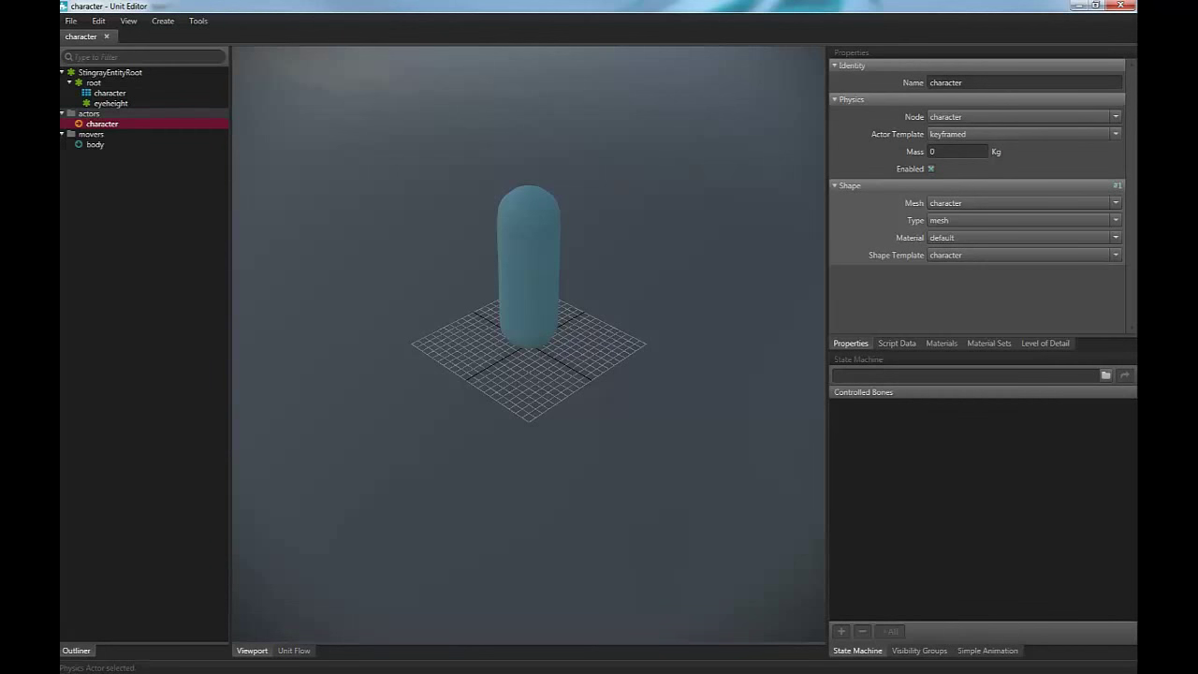
{"action": "left_click", "coordinate": [95, 144]}
{"action": "left_click", "coordinate": [131, 225]}
{"action": "left_click", "coordinate": [95, 144]}
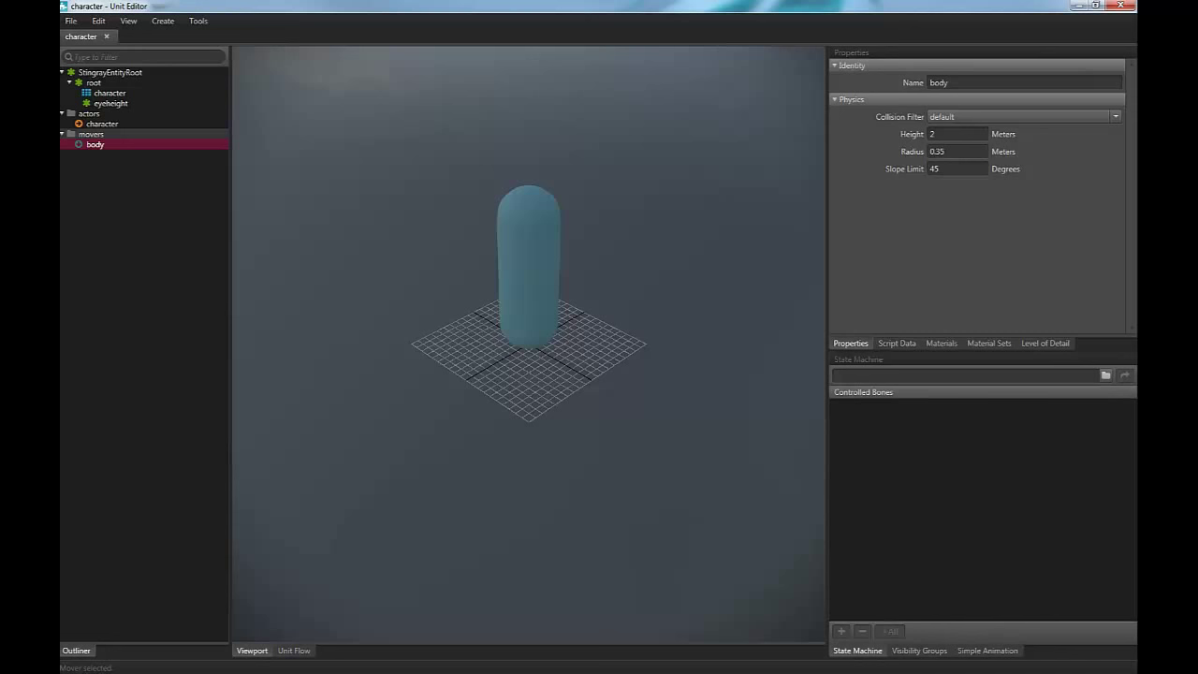
{"action": "left_click", "coordinate": [1120, 6]}
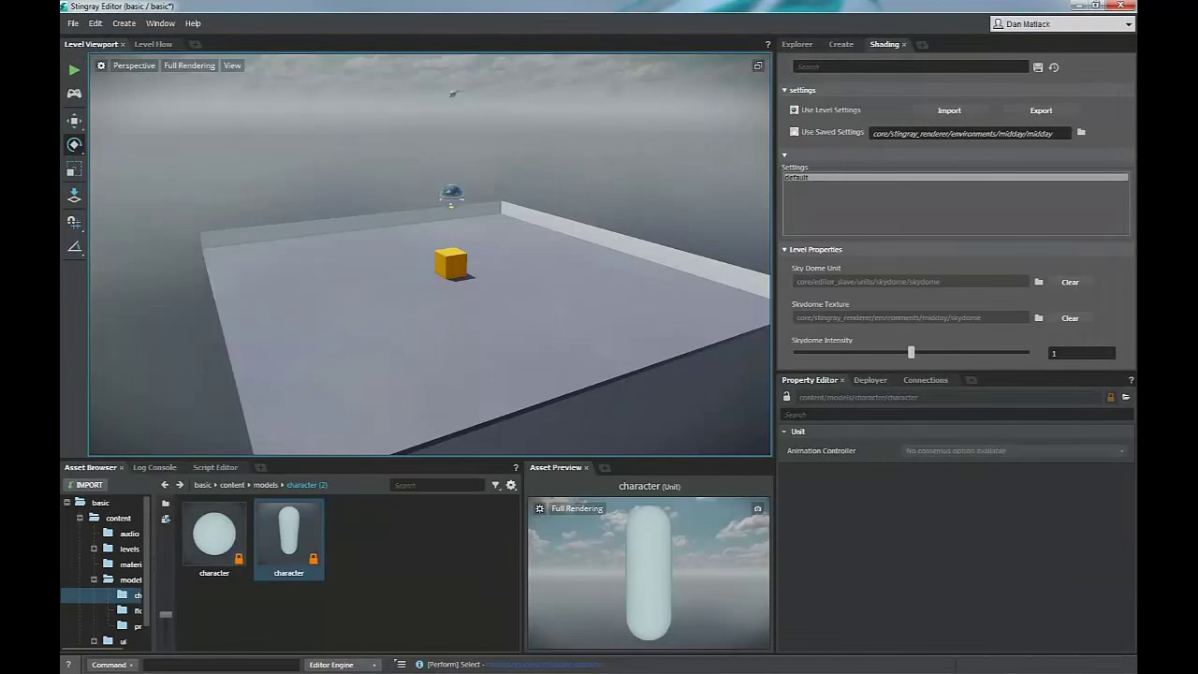
Run the basic level as a test and fly the camera across the floor towards the yellow box
{"action": "left_click", "coordinate": [74, 70]}
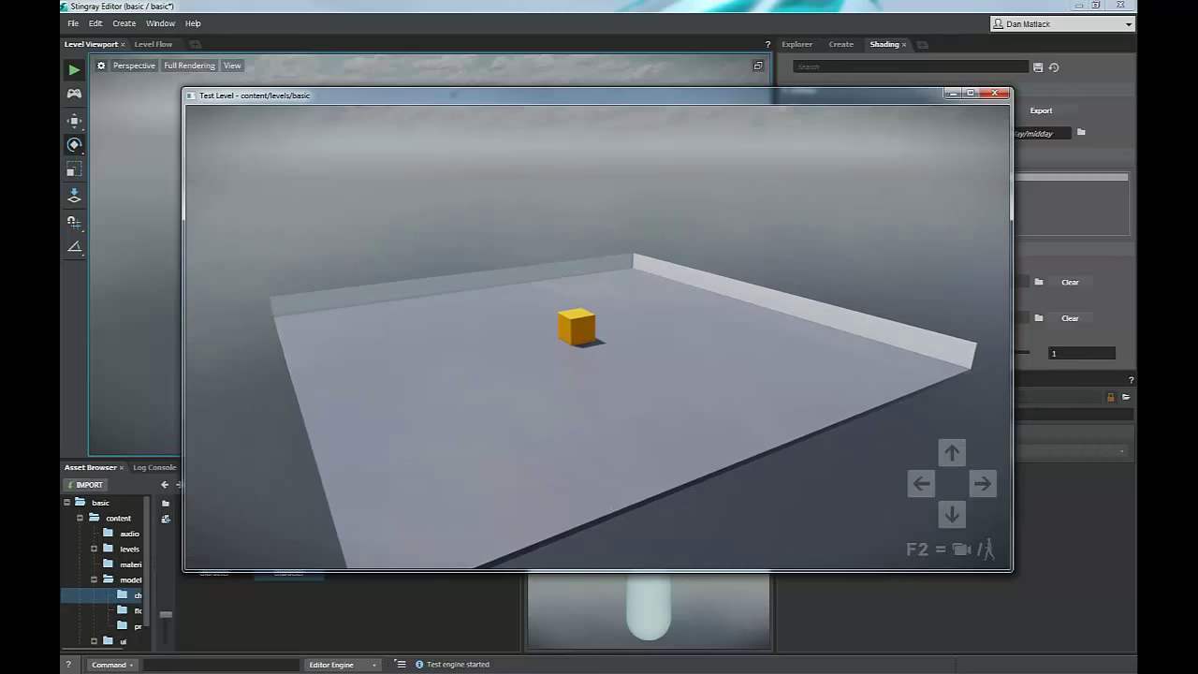
{"action": "key", "text": "w"}
{"action": "key", "text": "d"}
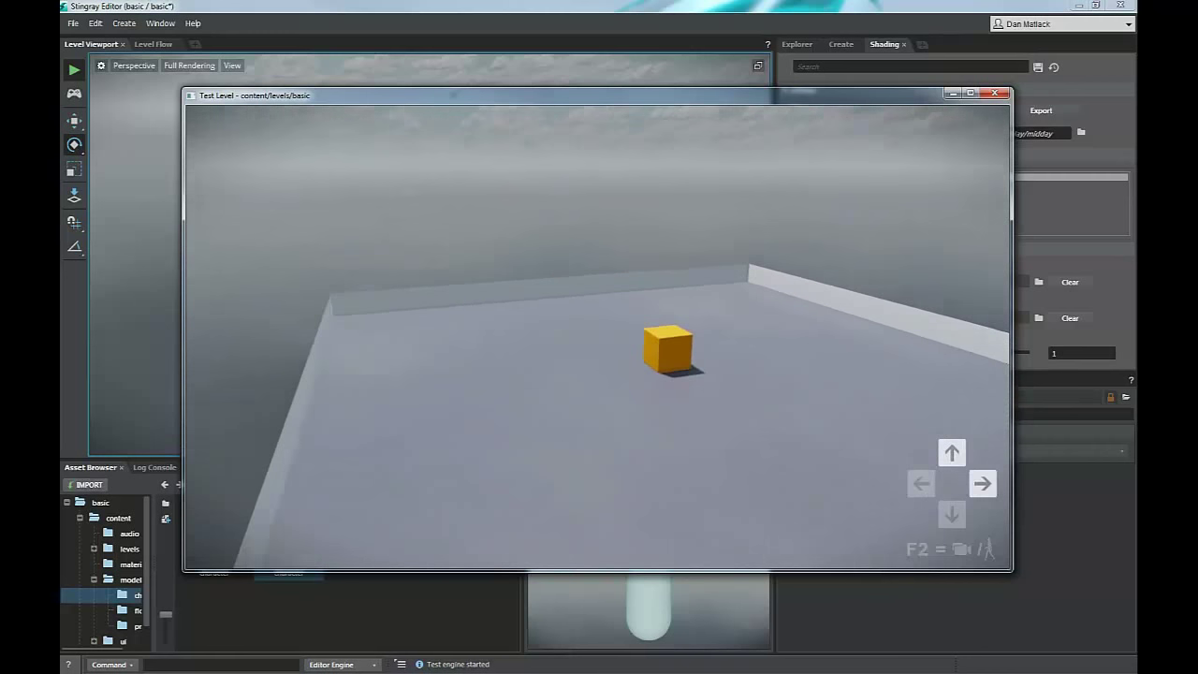
{"action": "key", "text": "a"}
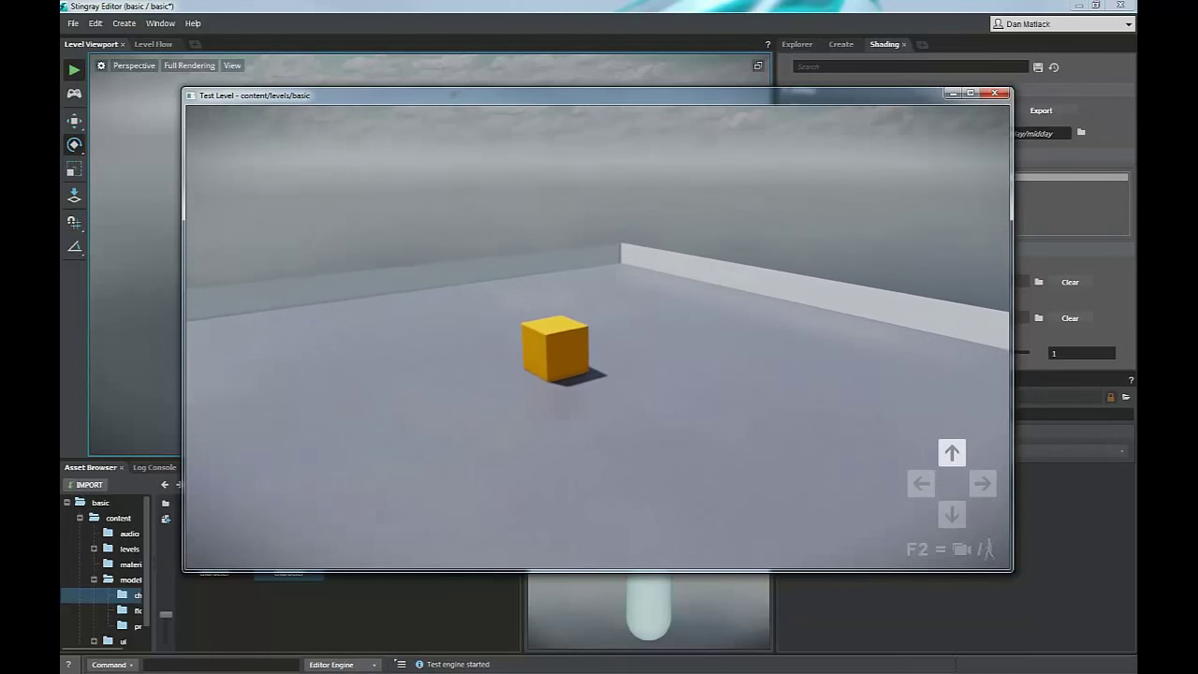
{"action": "key", "text": "a"}
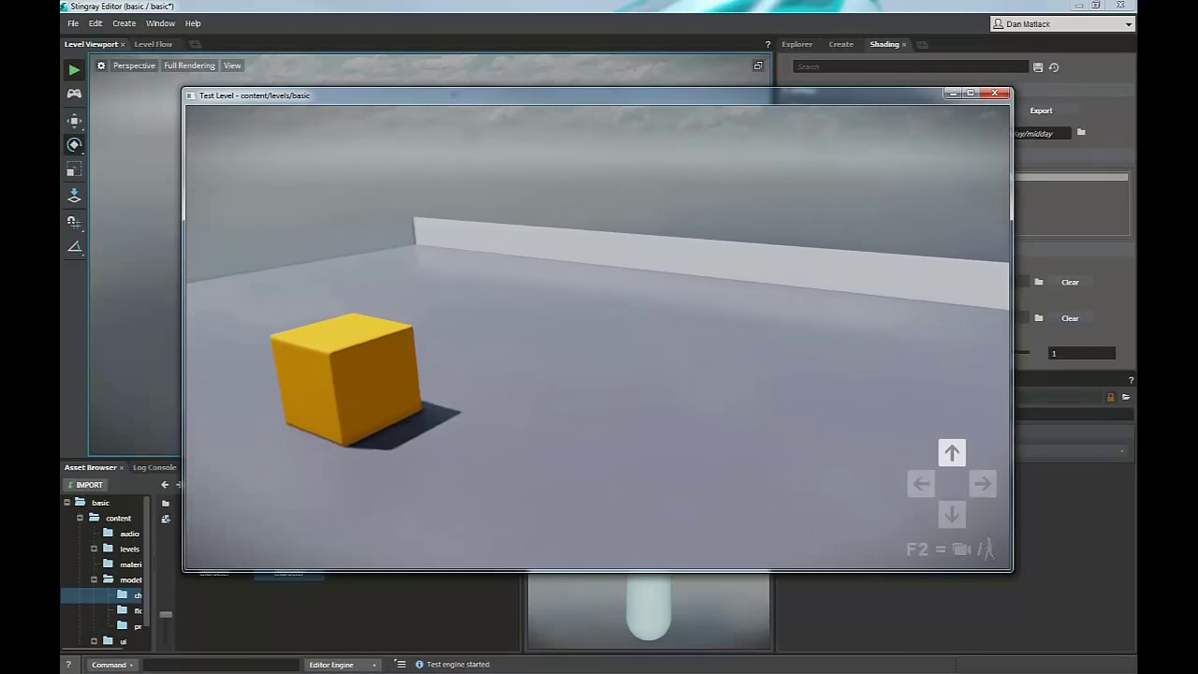
{"action": "key", "text": "d"}
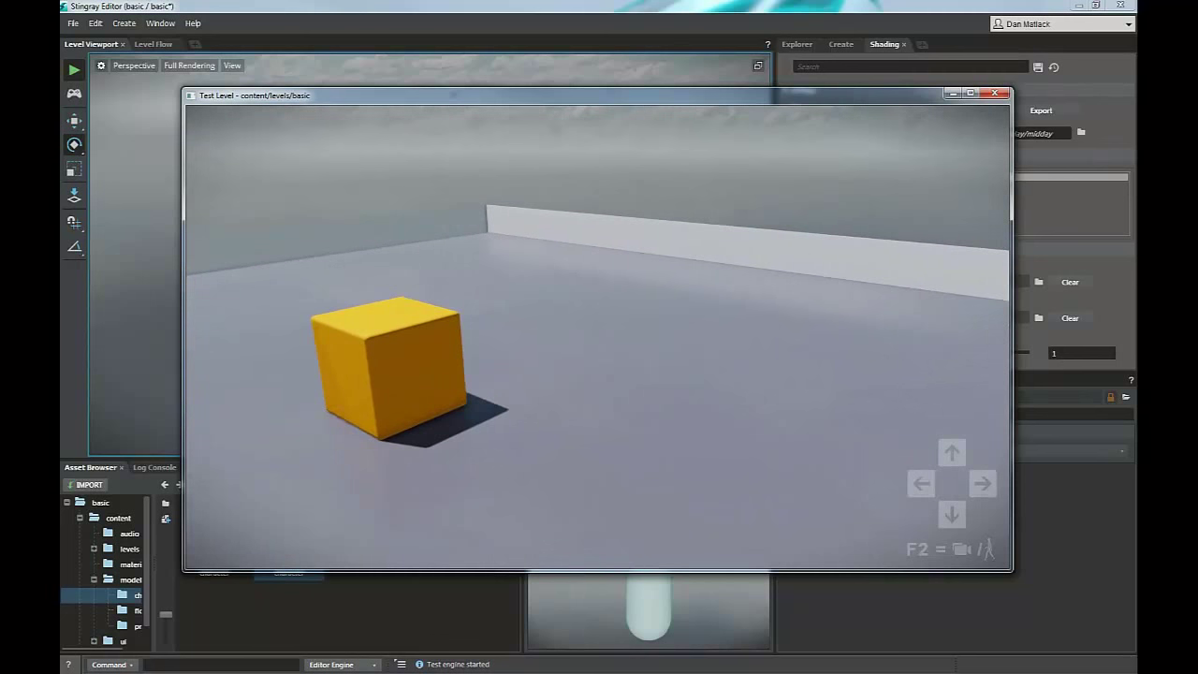
Switch the test level from the free camera to the walking character, and walk and jump towards the yellow box
{"action": "key", "text": "F2"}
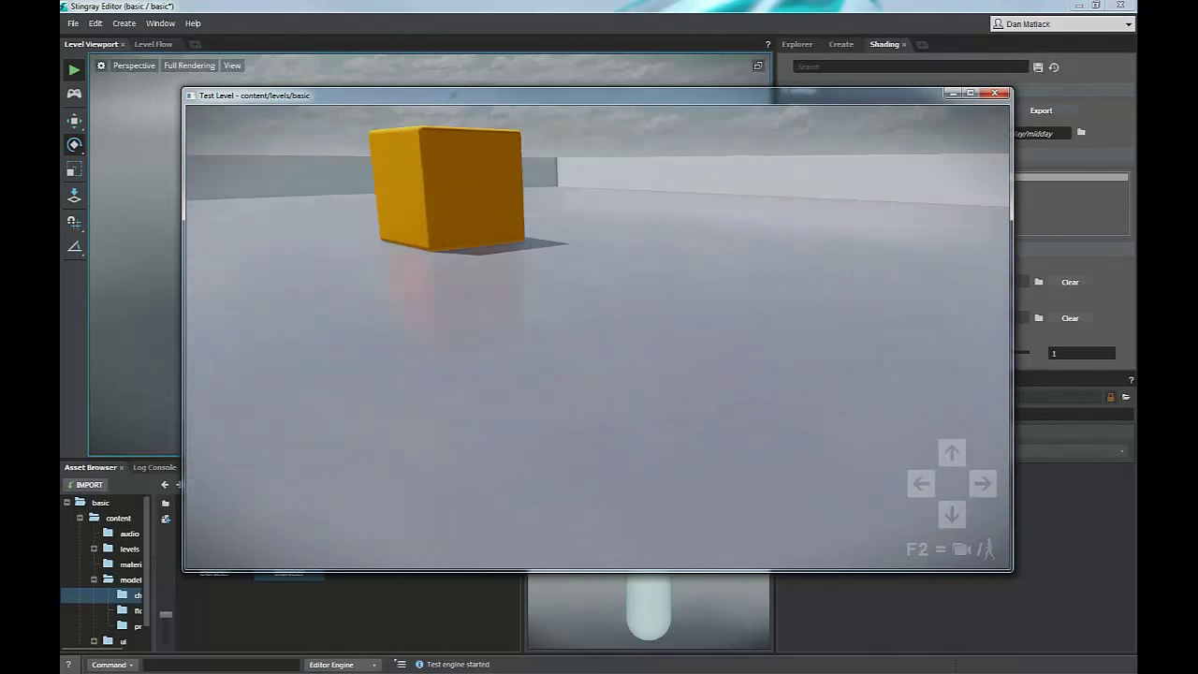
{"action": "key", "text": "w"}
{"action": "key", "text": "d"}
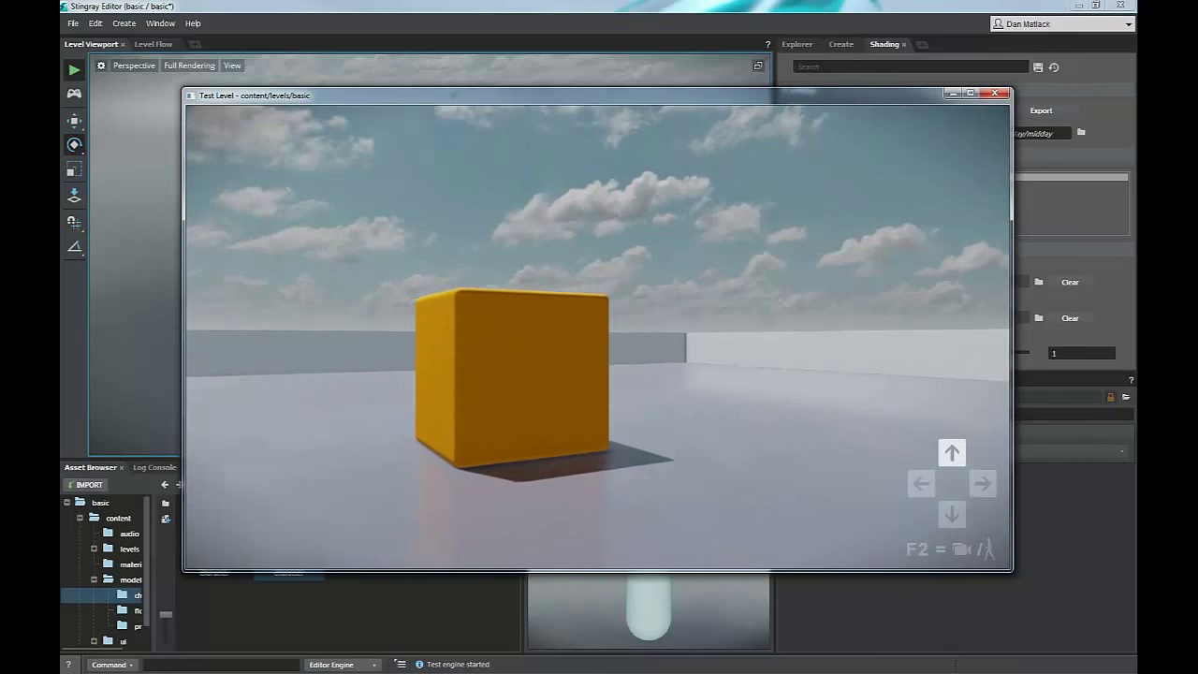
{"action": "key", "text": "space"}
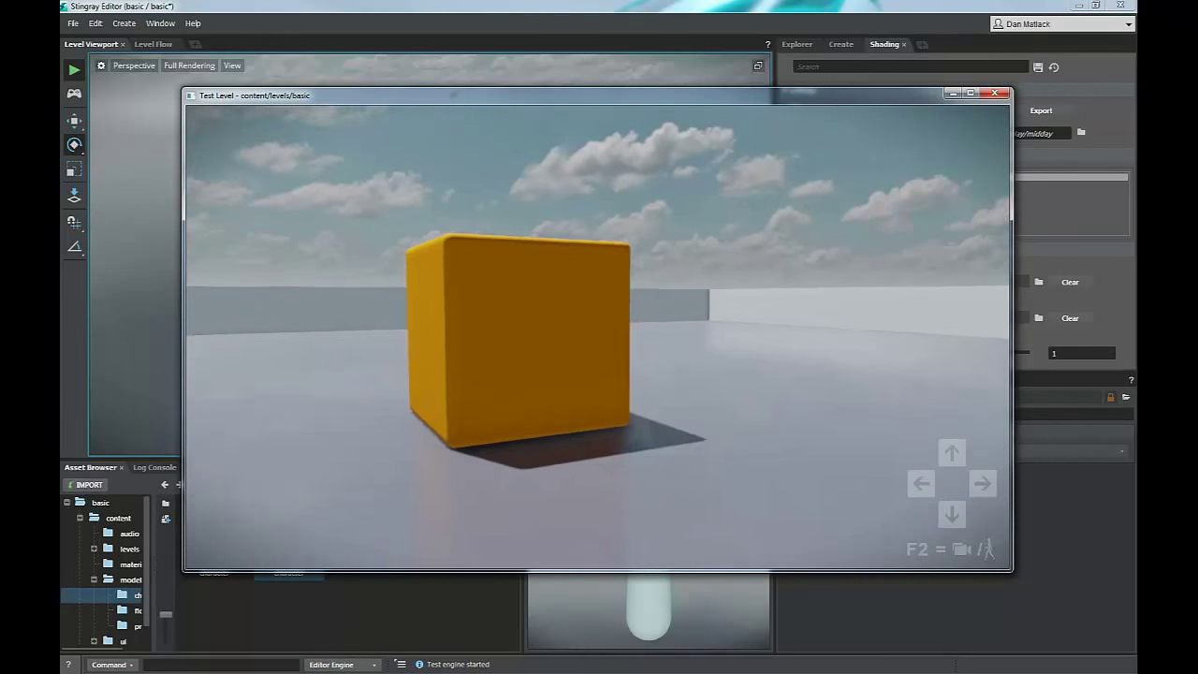
{"action": "key", "text": "w"}
{"action": "key", "text": "a"}
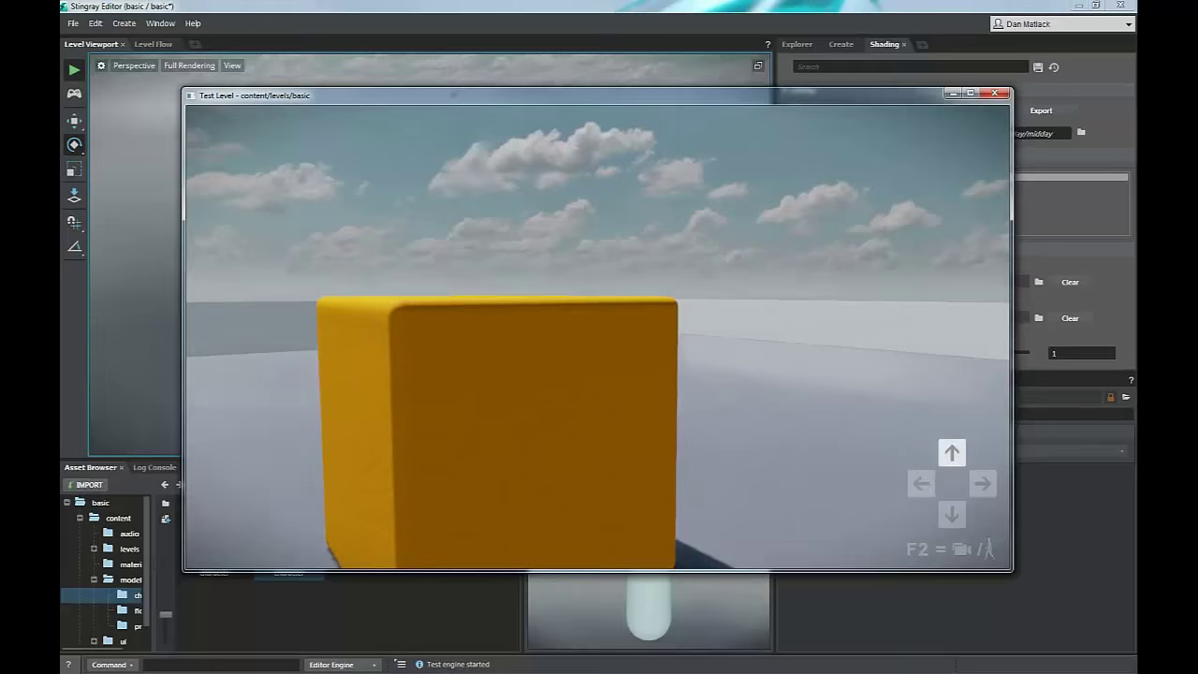
Move around the yellow box in the running test level, viewing it from different sides and heights
{"action": "key", "text": "a"}
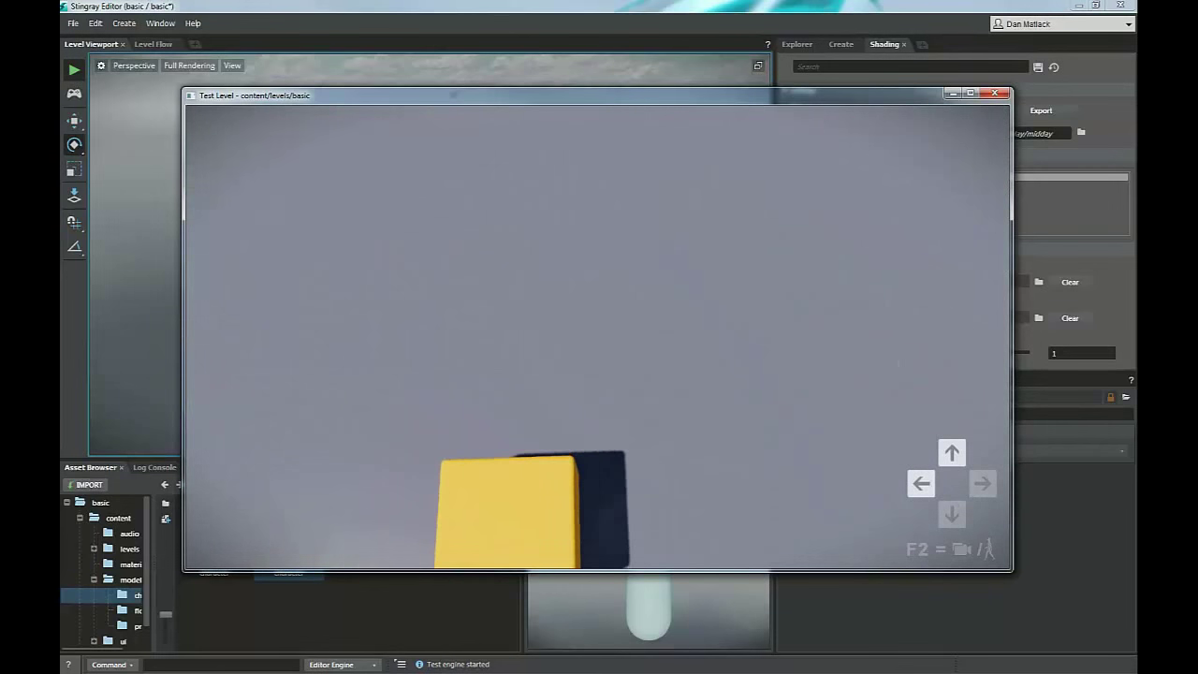
{"action": "key", "text": "a"}
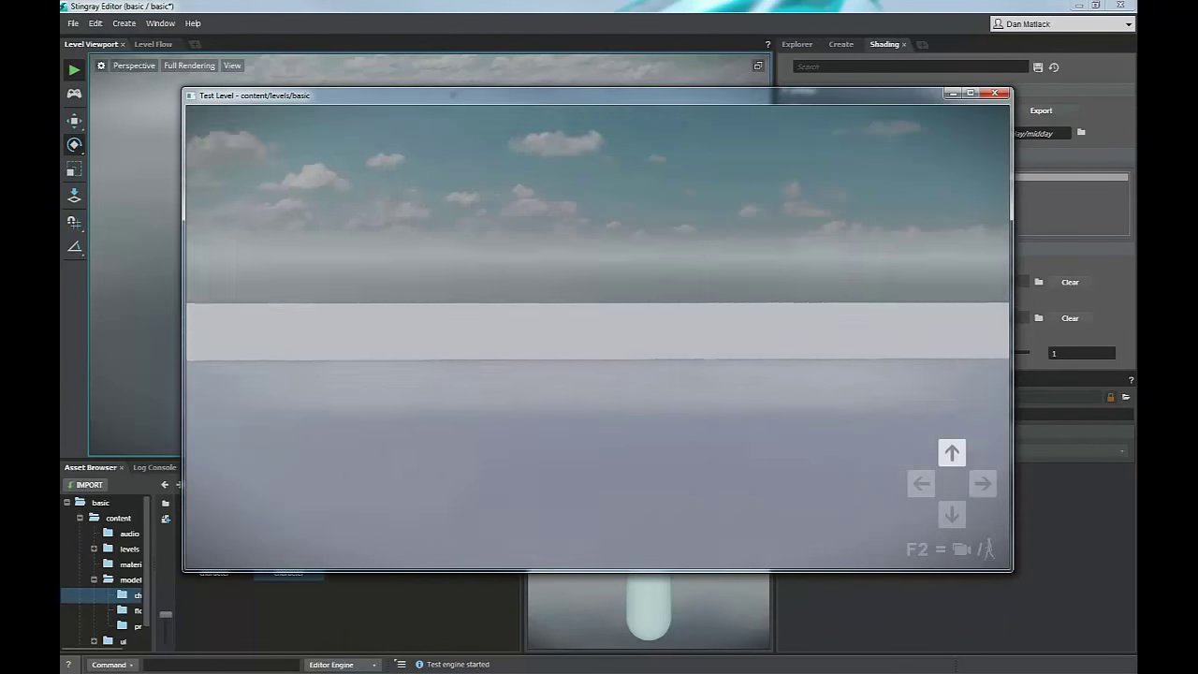
{"action": "key", "text": "d"}
{"action": "key", "text": "w"}
{"action": "key", "text": "a"}
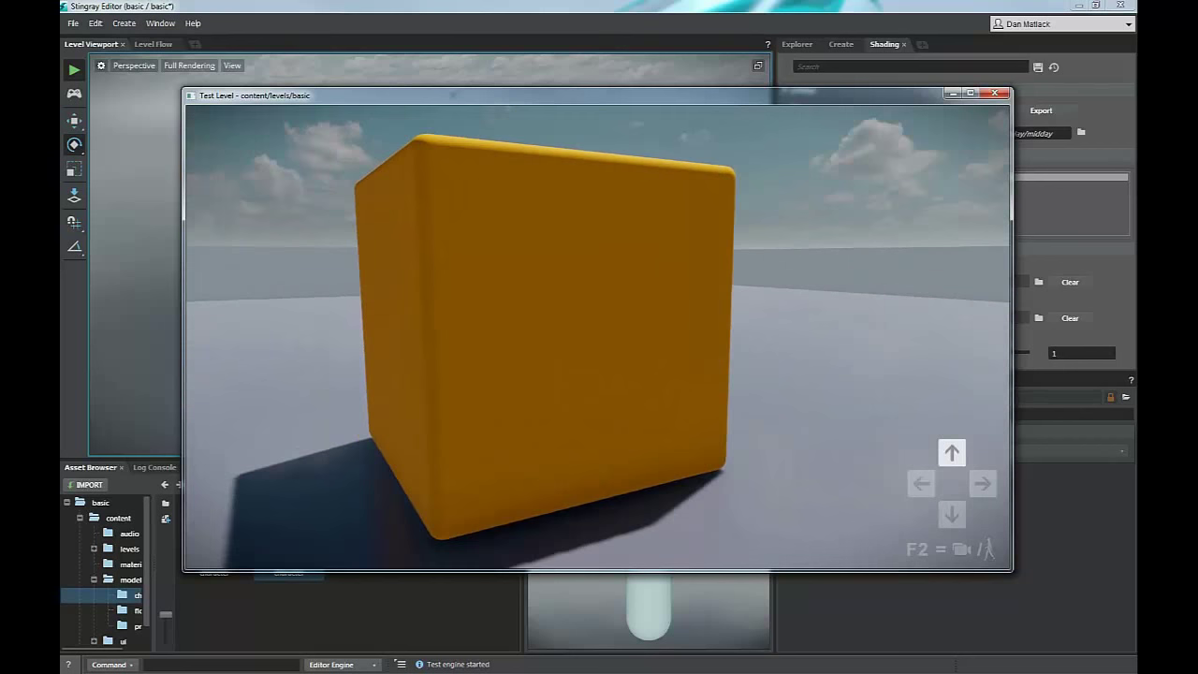
Switch the test level from the walking character to the free camera, pull back from the yellow box, and end the test
{"action": "key", "text": "F2"}
{"action": "key", "text": "s"}
{"action": "key", "text": "a"}
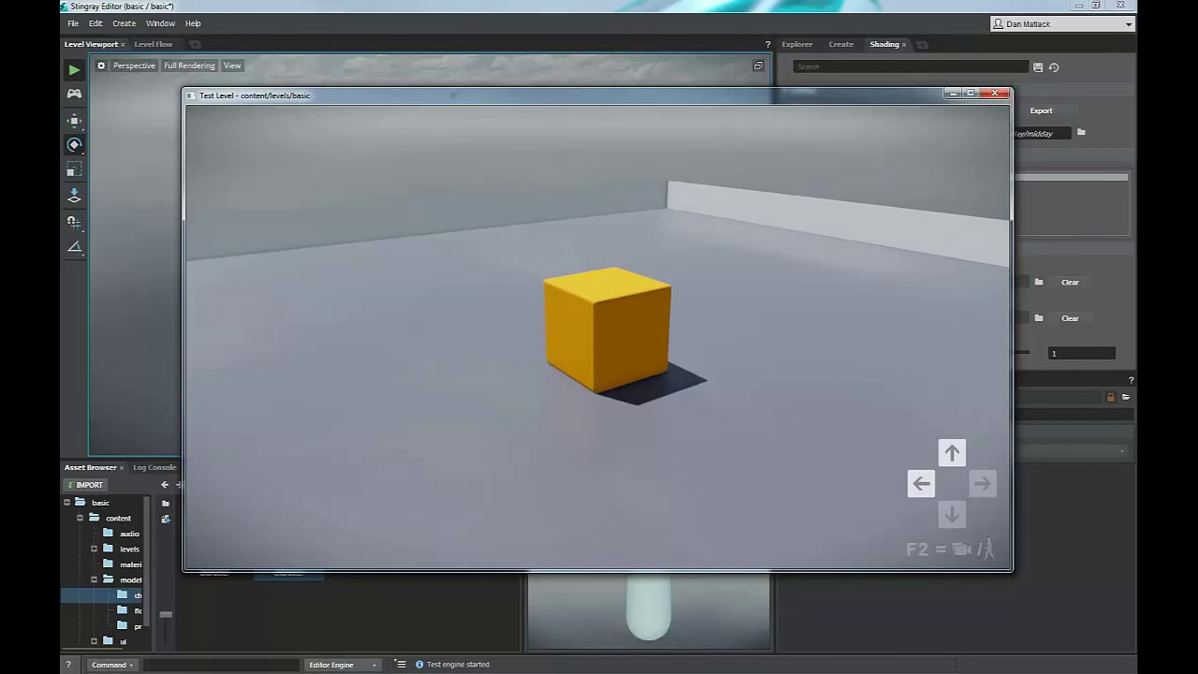
{"action": "key", "text": "d"}
{"action": "key", "text": "Escape"}
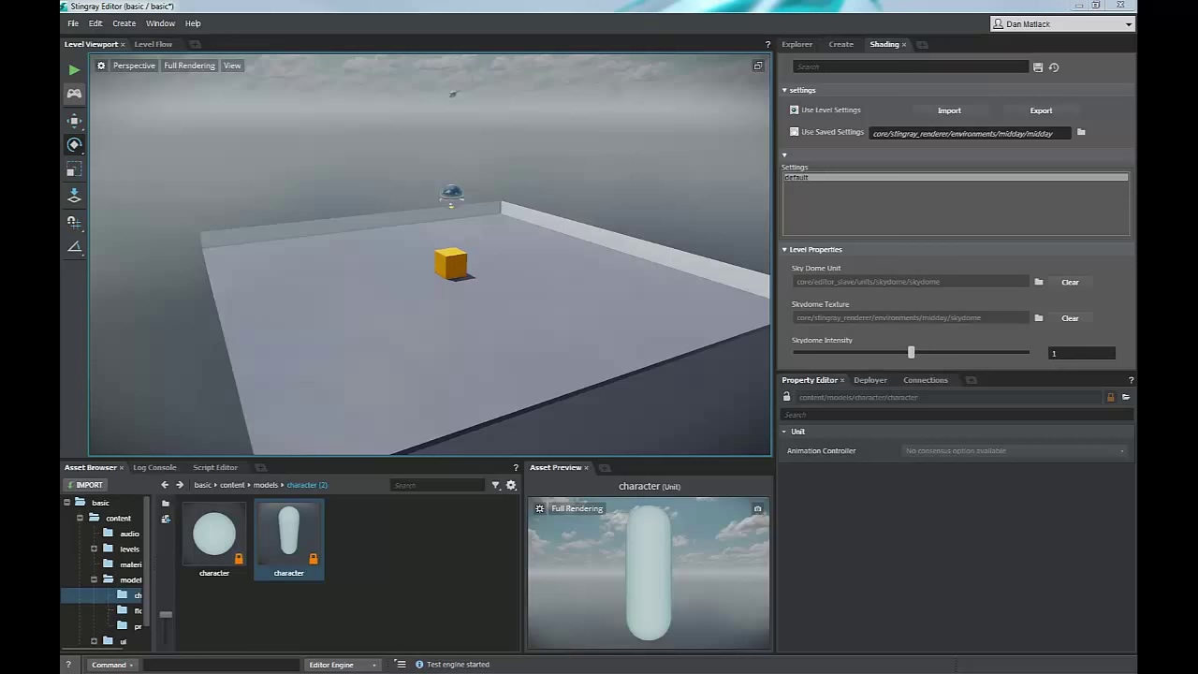
Run the basic project without saving the changes, start the game from its main menu, and move towards the yellow box
{"action": "key", "text": "ctrl+s"}
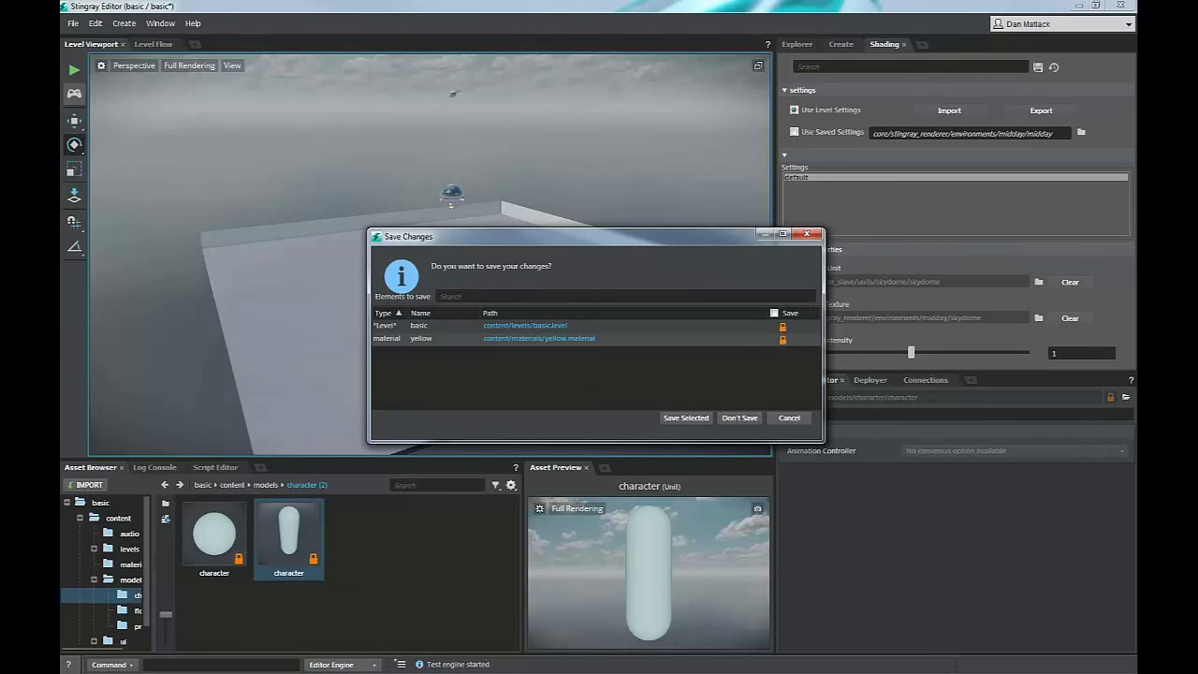
{"action": "left_click", "coordinate": [739, 417]}
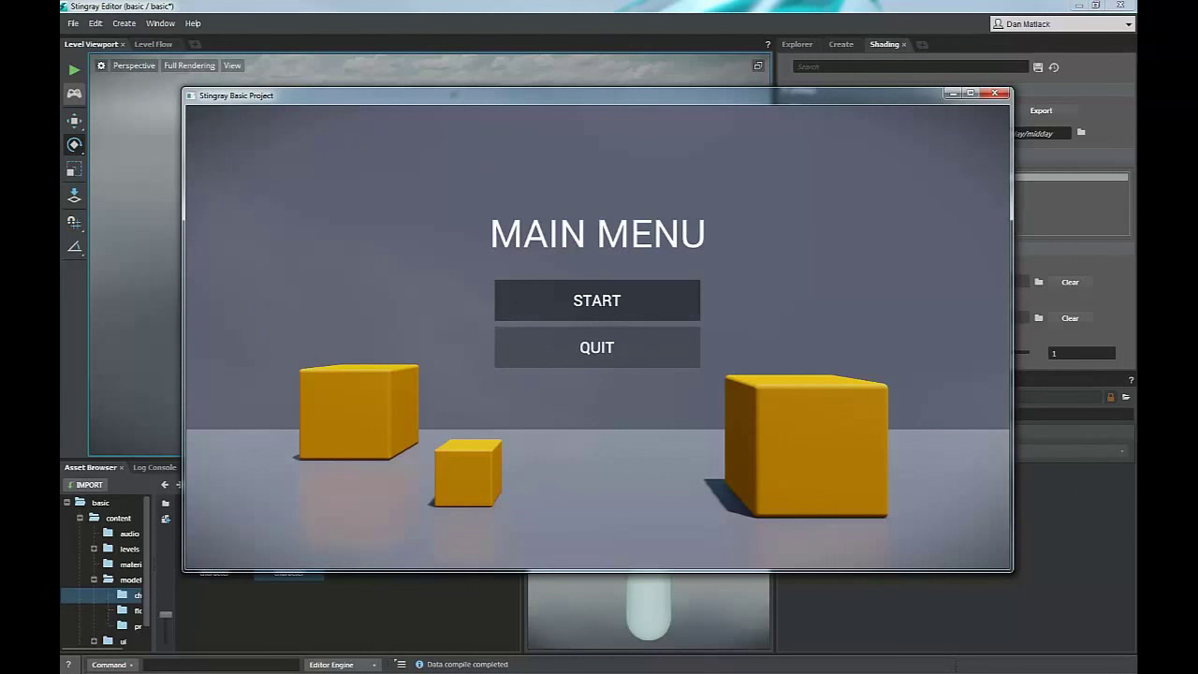
{"action": "left_click", "coordinate": [597, 301]}
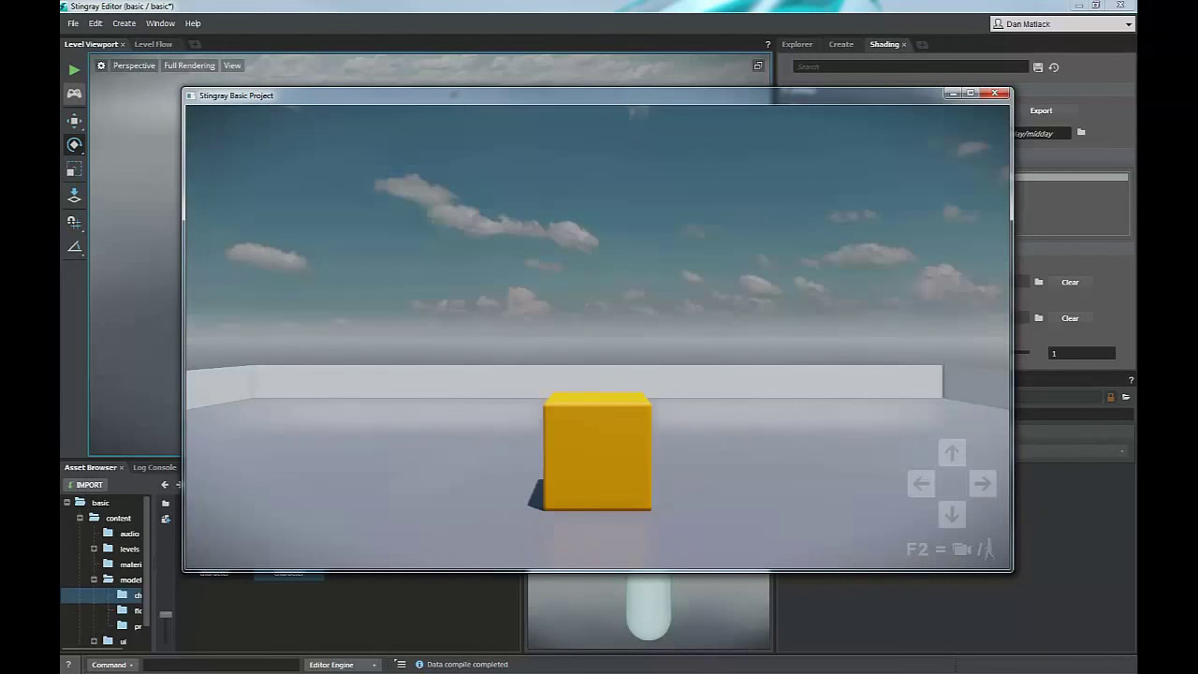
{"action": "key", "text": "w"}
{"action": "key", "text": "a"}
{"action": "key", "text": "d"}
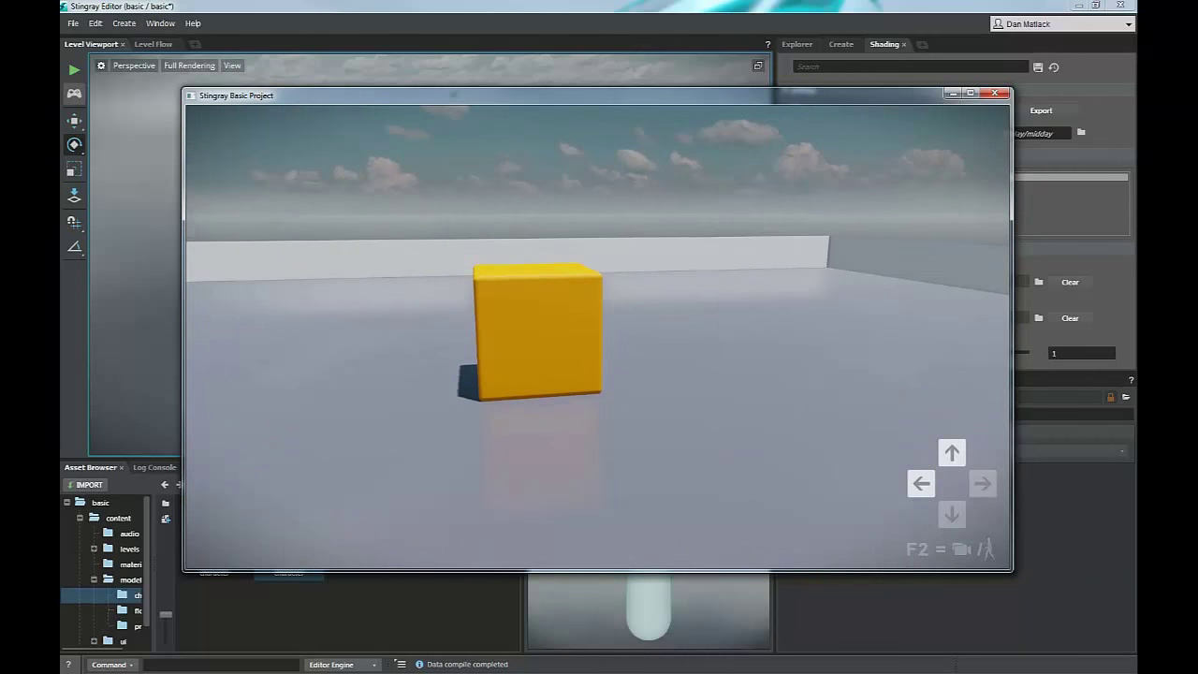
{"action": "key", "text": "d"}
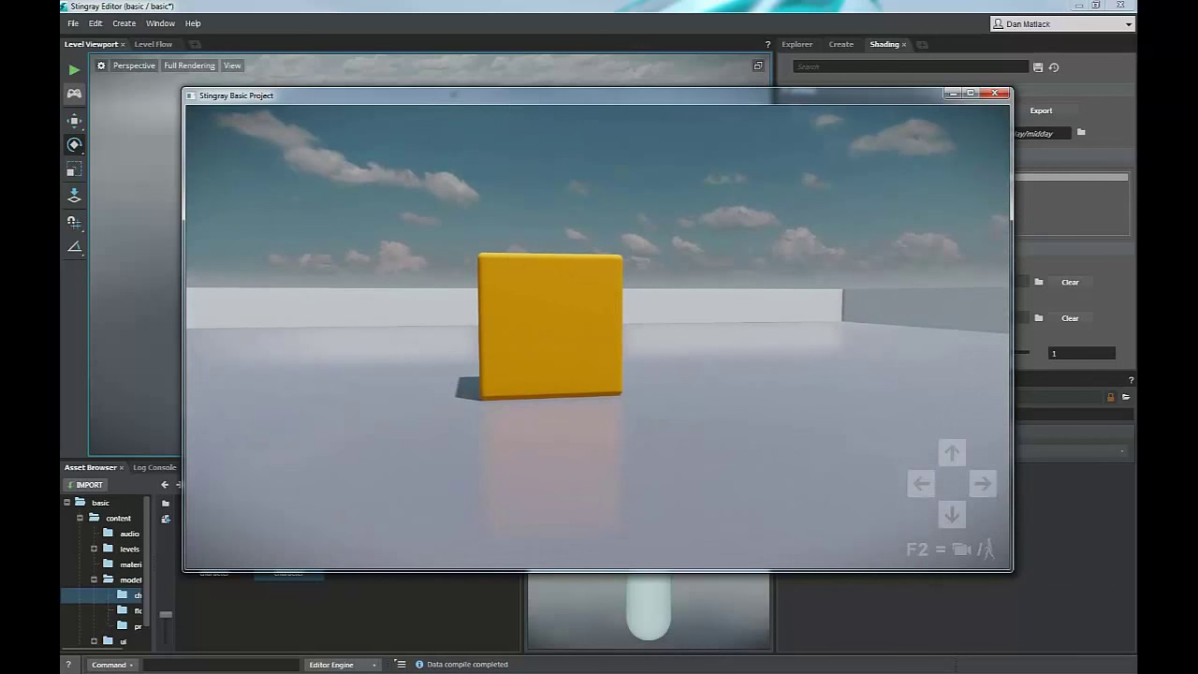
Return from the level to the project's main menu and quit the running project
{"action": "key", "text": "Escape"}
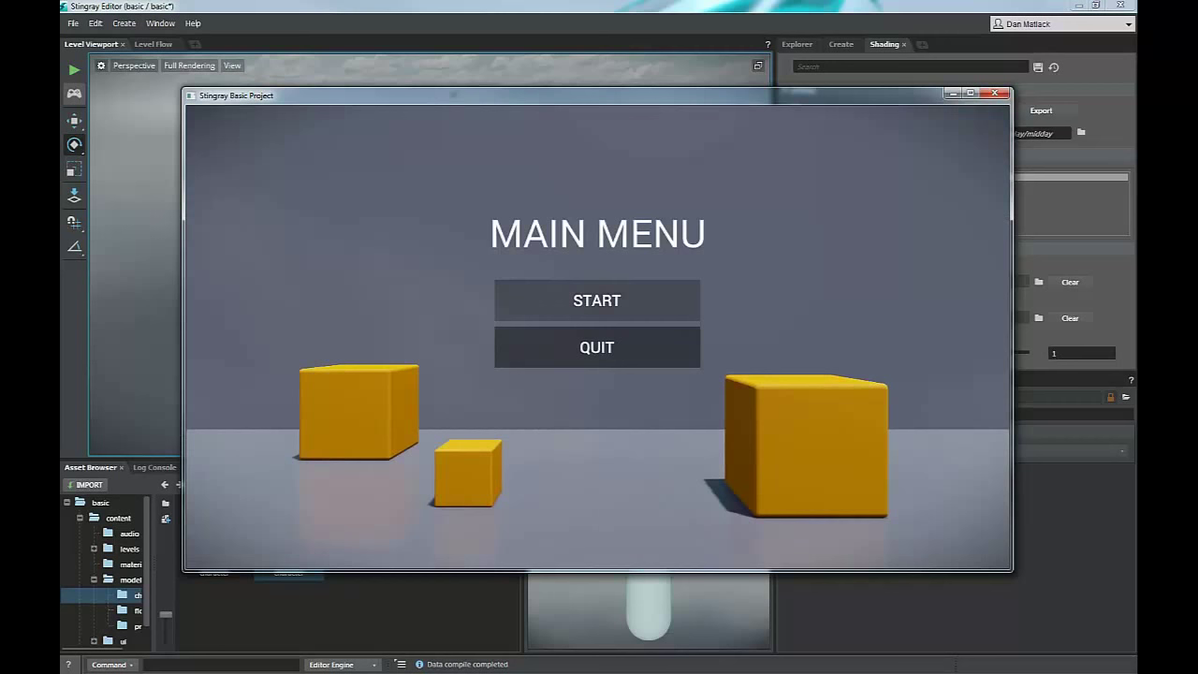
{"action": "left_click", "coordinate": [597, 347]}
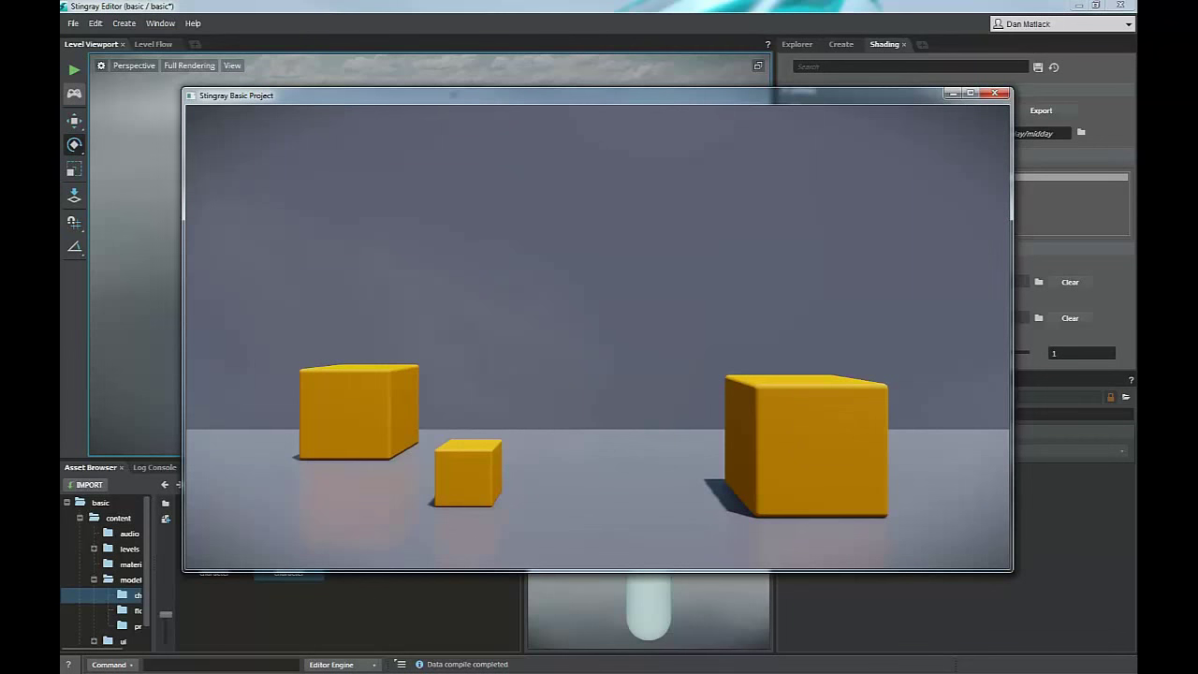
{"action": "key", "text": "alt+F4"}
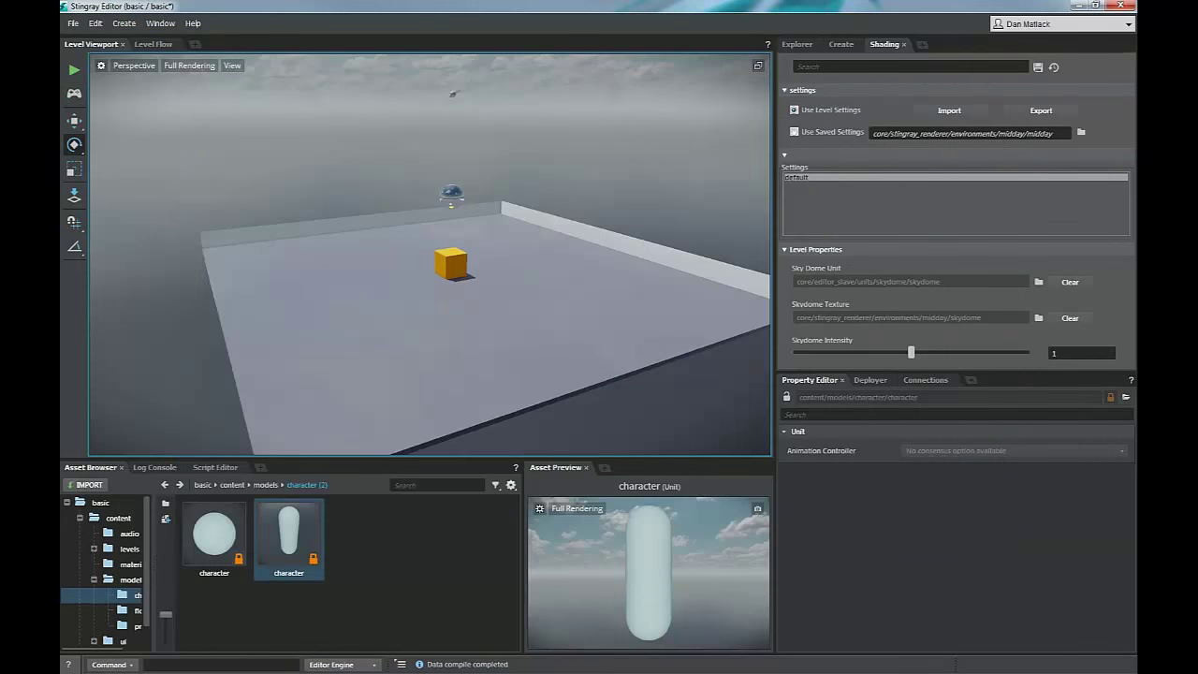
Browse from the models folder to the ui folder and show the contents of simple_menu.s2d
{"action": "double_click", "coordinate": [129, 580]}
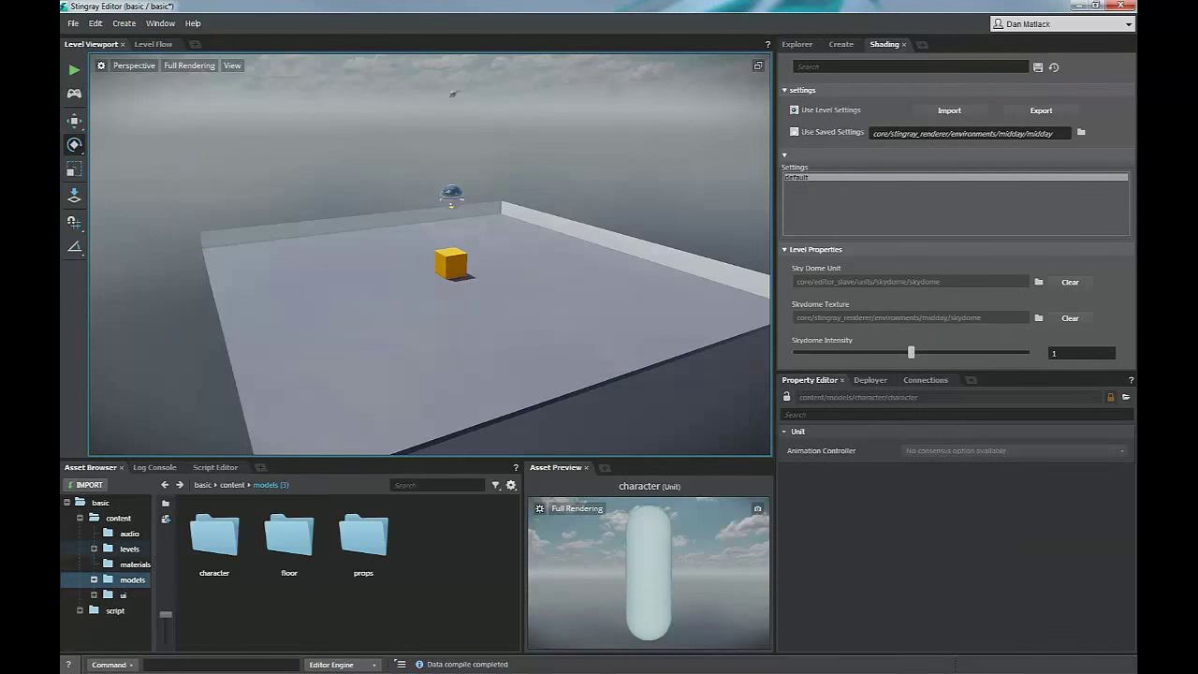
{"action": "key", "text": "Down"}
{"action": "key", "text": "Right"}
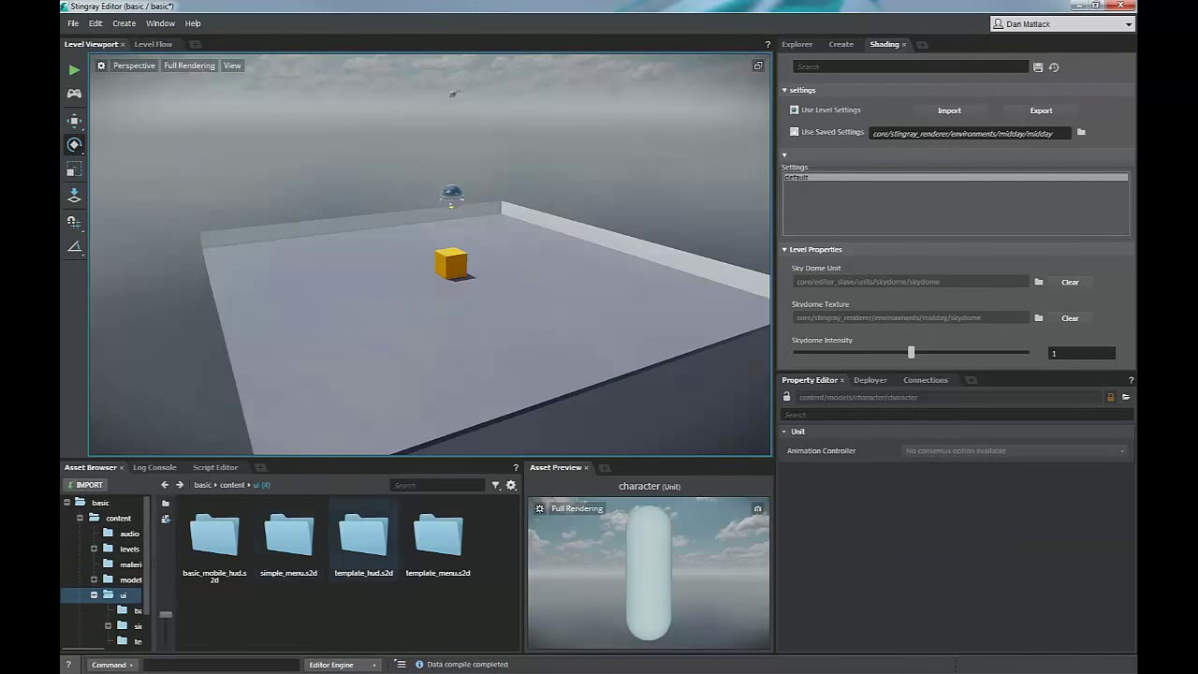
{"action": "key", "text": "Down"}
{"action": "key", "text": "Down"}
{"action": "key", "text": "Right"}
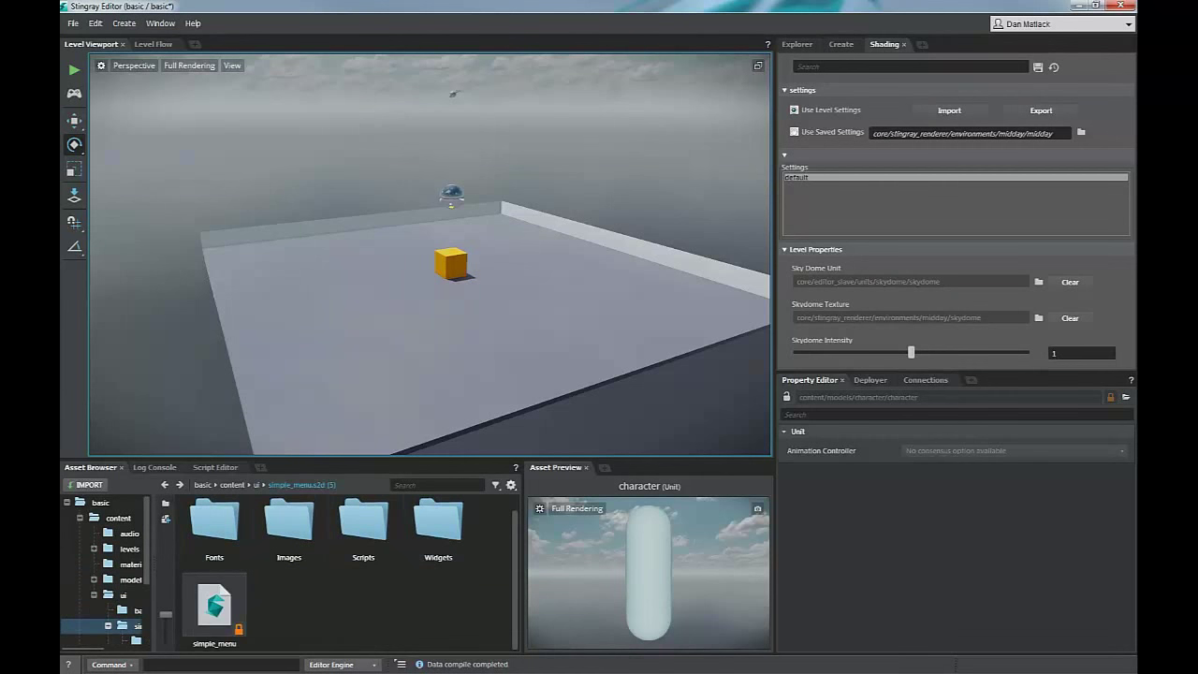
Open the simple_menu project in Scaleform Studio, allow its network access through the firewall, and dismiss the Getting Started window
{"action": "left_click", "coordinate": [216, 608]}
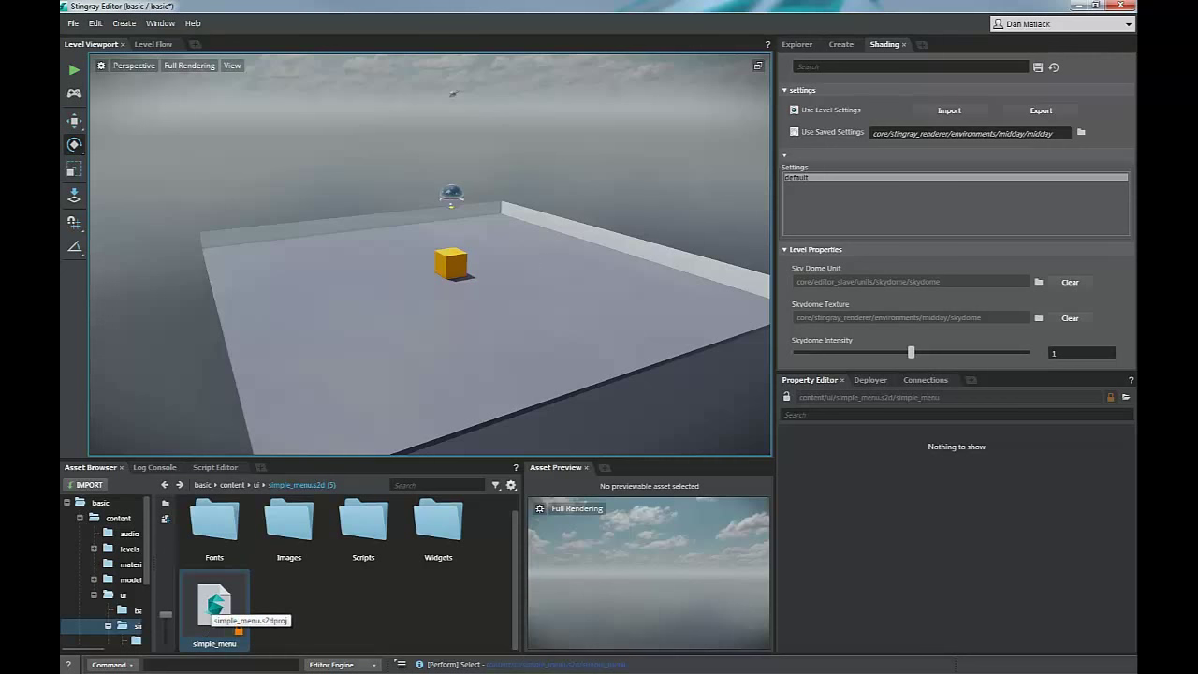
{"action": "double_click", "coordinate": [213, 609]}
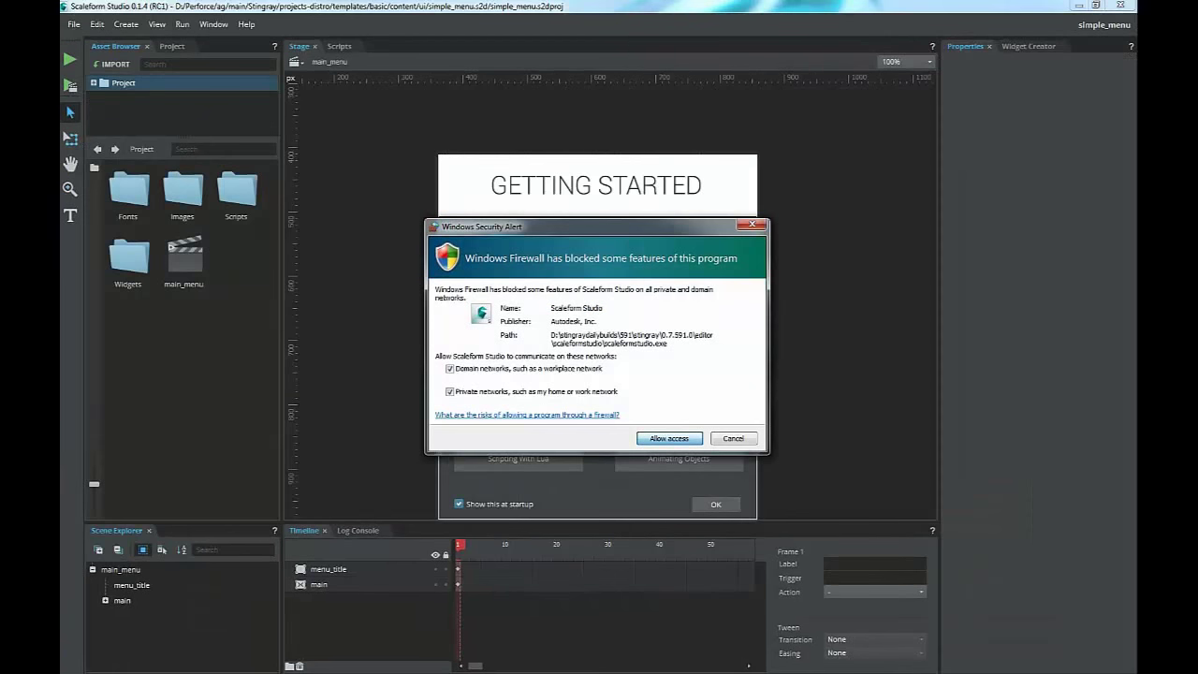
{"action": "key", "text": "Return"}
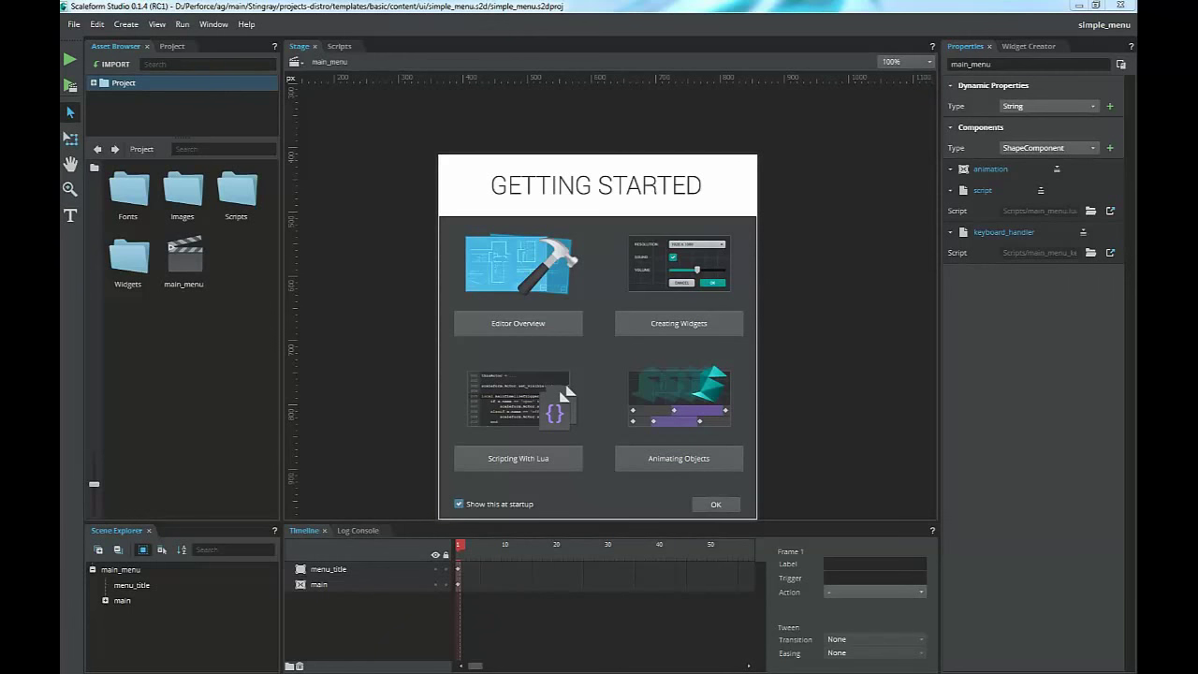
{"action": "key", "text": "alt+Tab"}
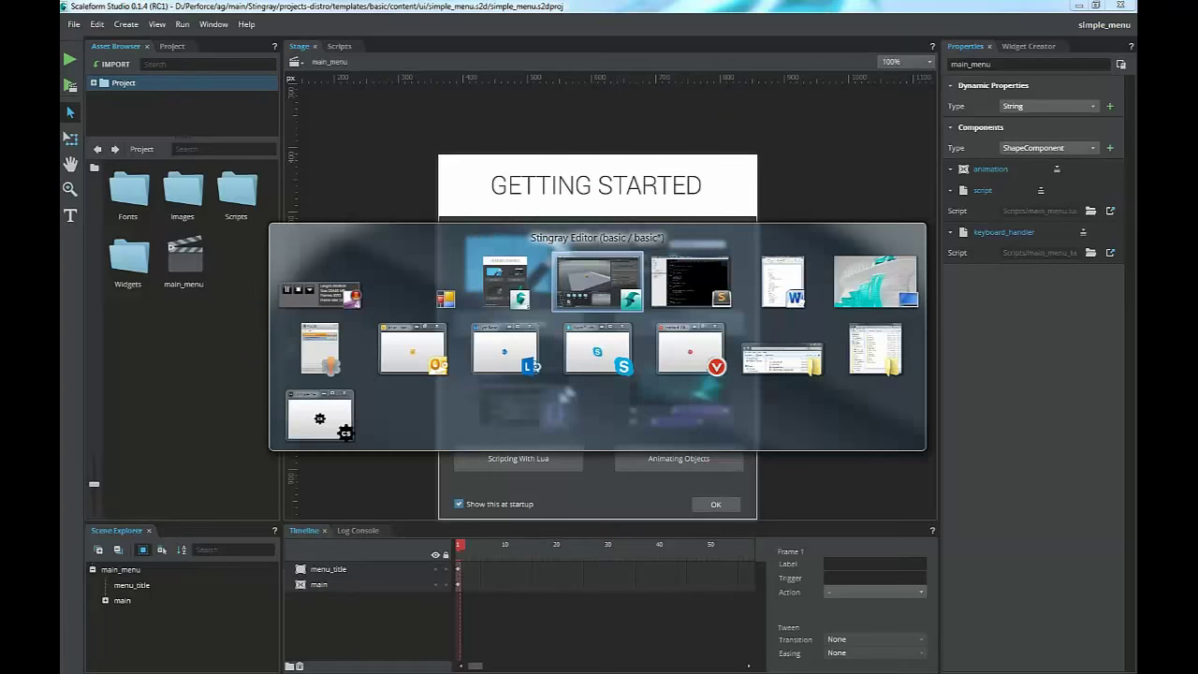
{"action": "key", "text": "alt+Tab"}
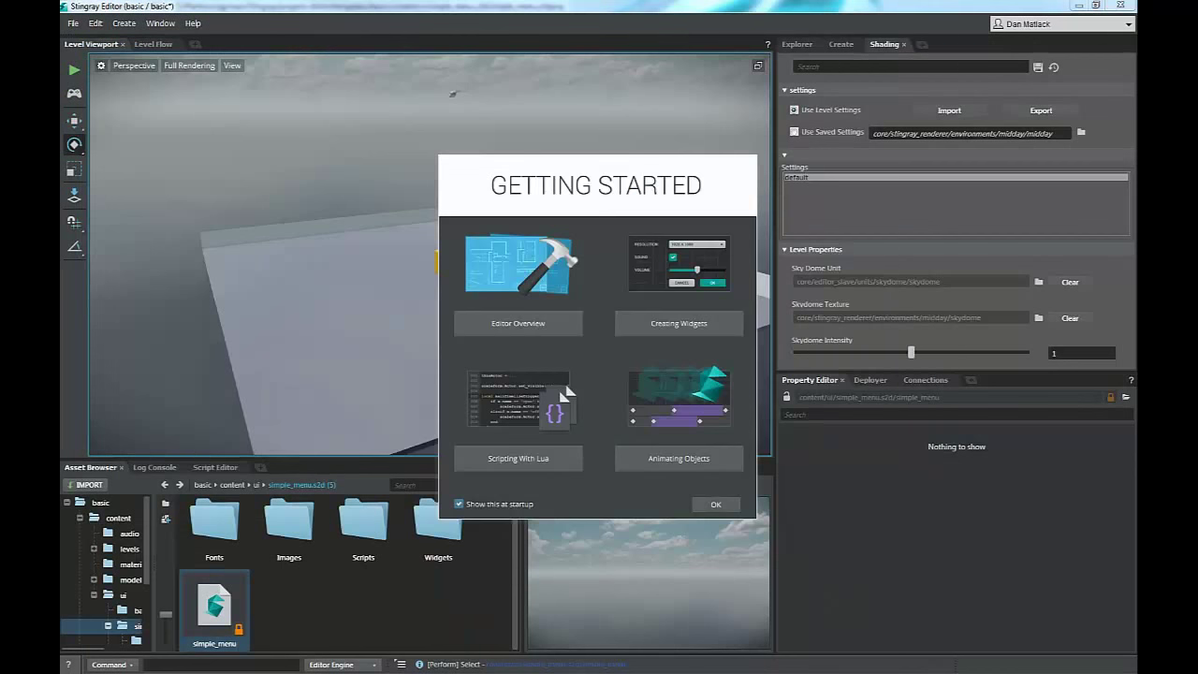
{"action": "left_click", "coordinate": [715, 504]}
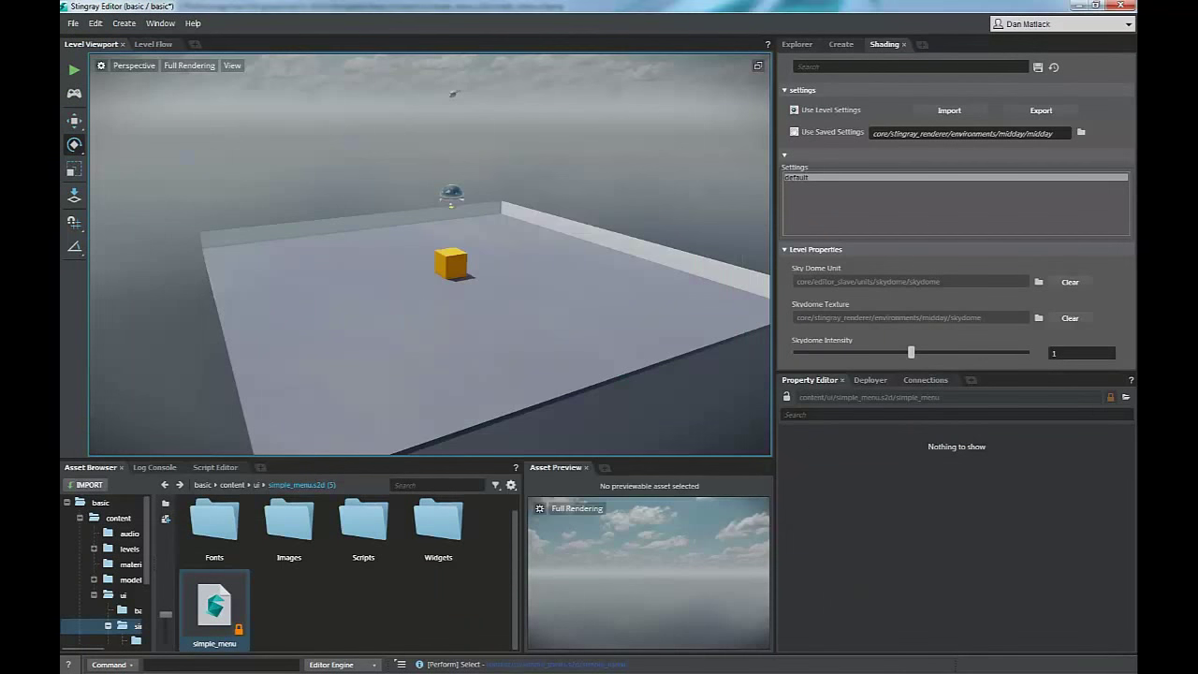
{"action": "key", "text": "alt+Tab"}
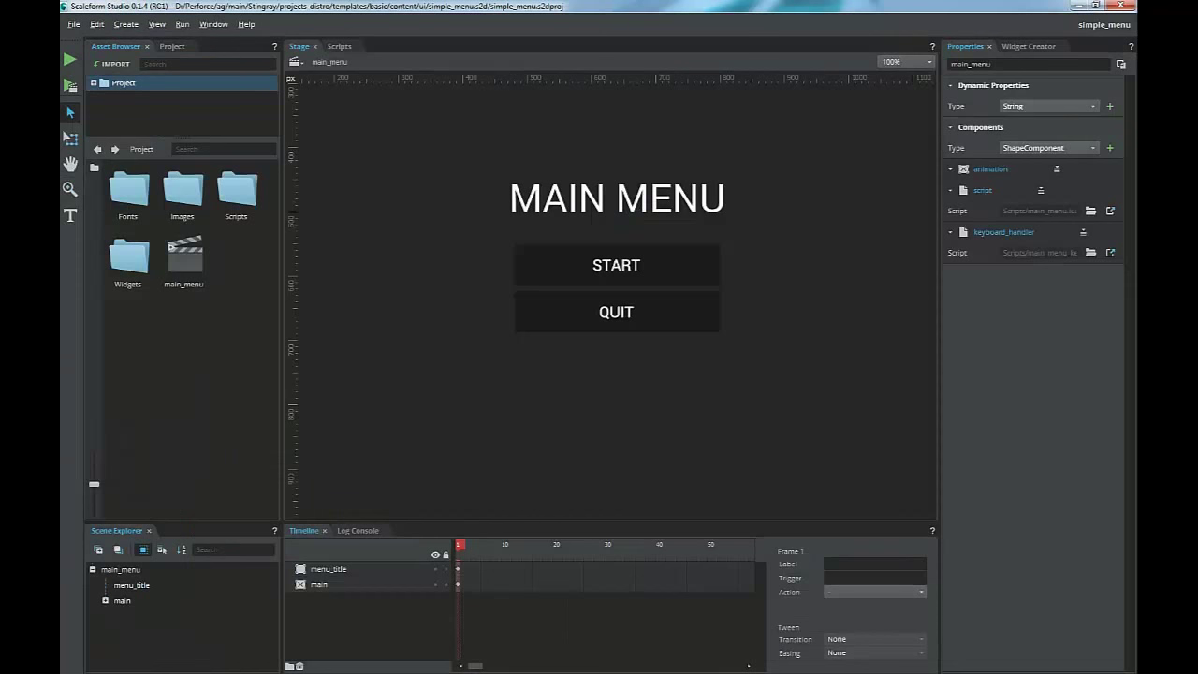
Examine the main_menu scene and the properties of its main button group with a widened property area, and clear the selection
{"action": "middle_click_drag", "start_coordinate": [559, 169], "coordinate": [526, 209]}
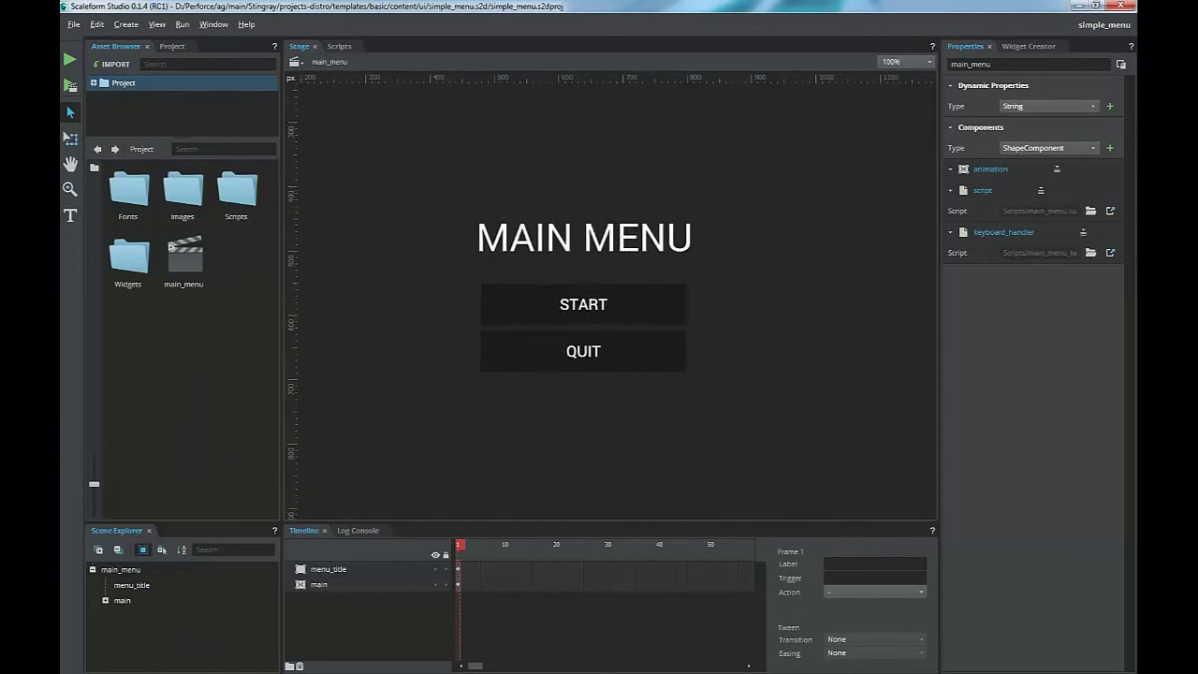
{"action": "scroll", "coordinate": [526, 209], "scroll_direction": "up", "scroll_amount": 2}
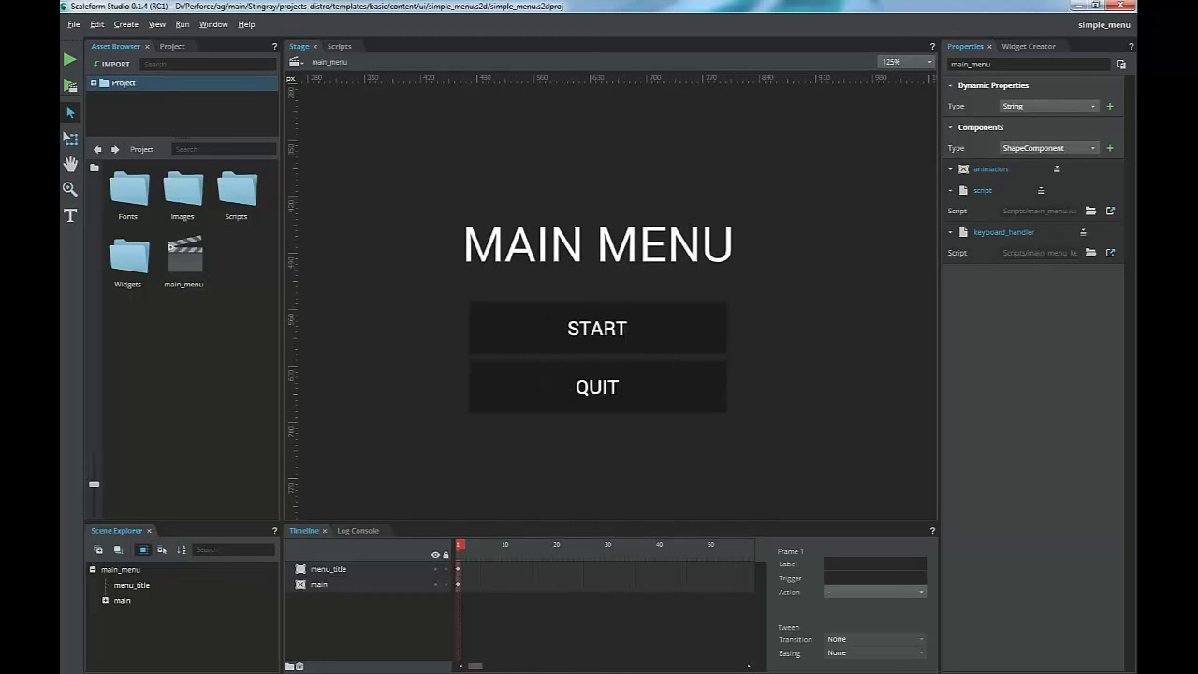
{"action": "left_click", "coordinate": [296, 63]}
{"action": "left_click", "coordinate": [323, 79]}
{"action": "left_click", "coordinate": [597, 373]}
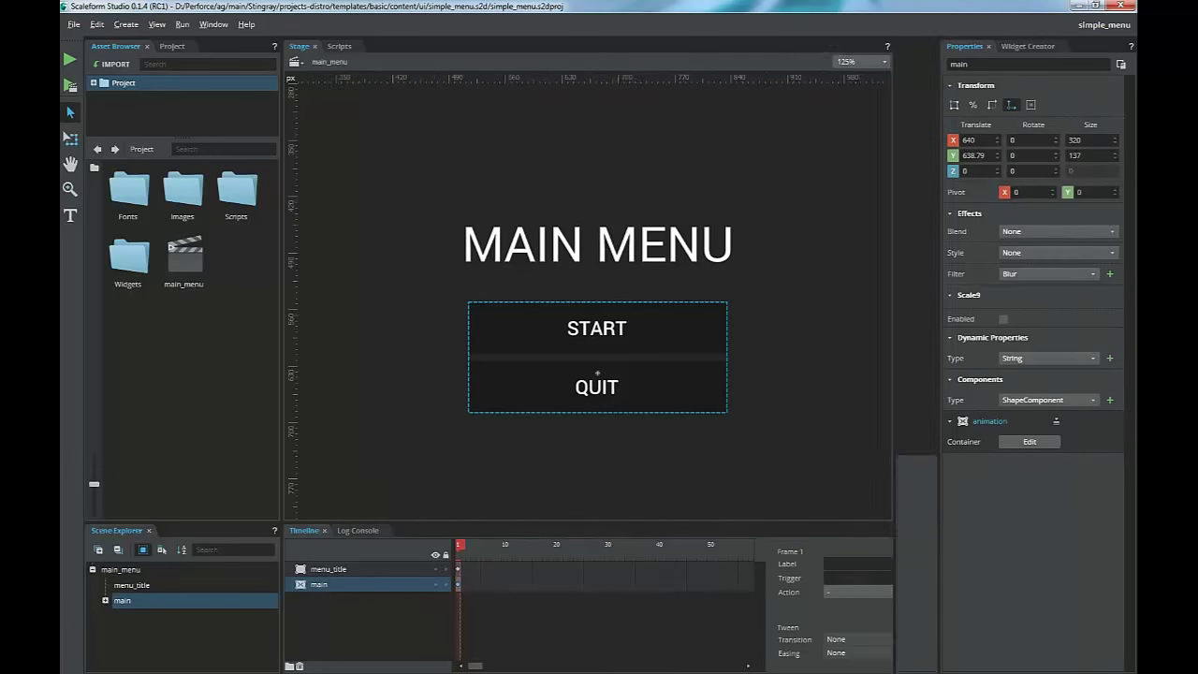
{"action": "left_click_drag", "start_coordinate": [895, 374], "coordinate": [871, 375]}
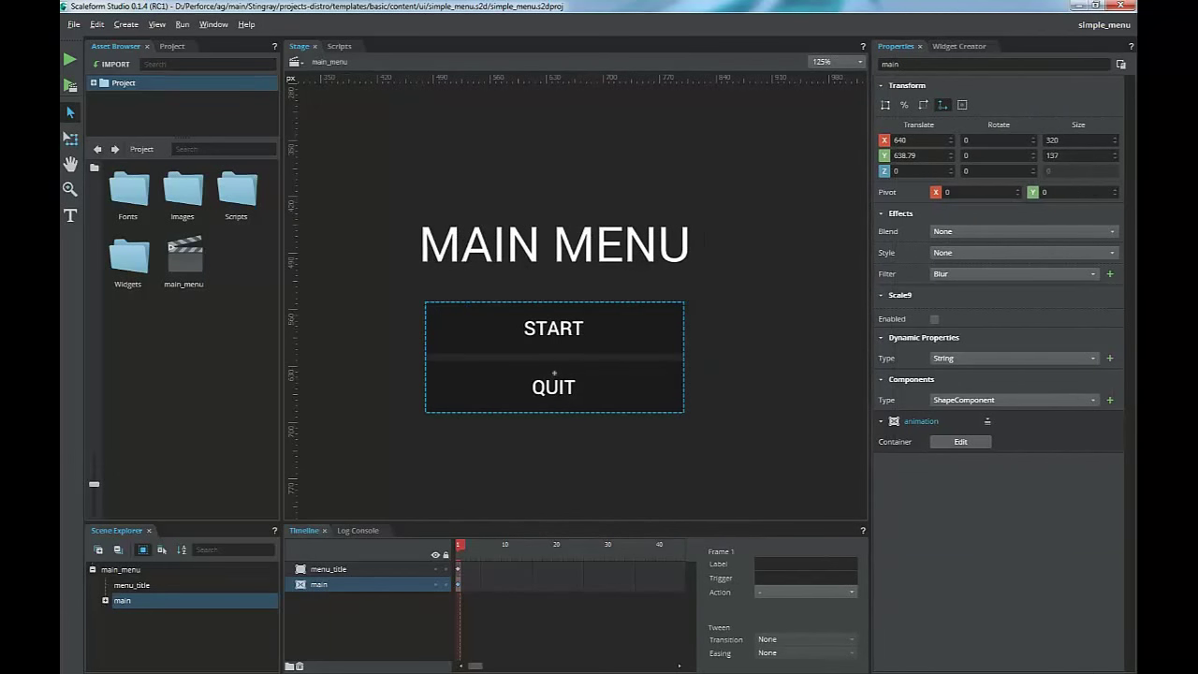
{"action": "left_click", "coordinate": [777, 375]}
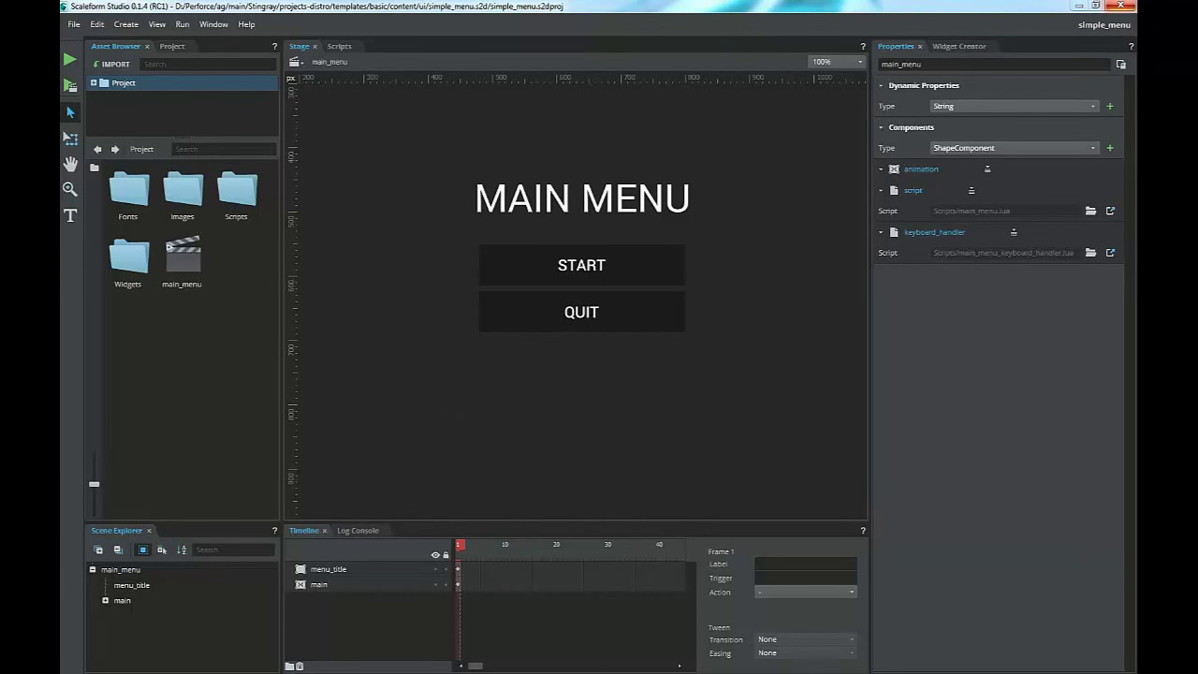
Close Scaleform Studio to return to the Stingray Editor, widen the asset folder tree, and collapse the ui folder
{"action": "left_click", "coordinate": [1120, 6]}
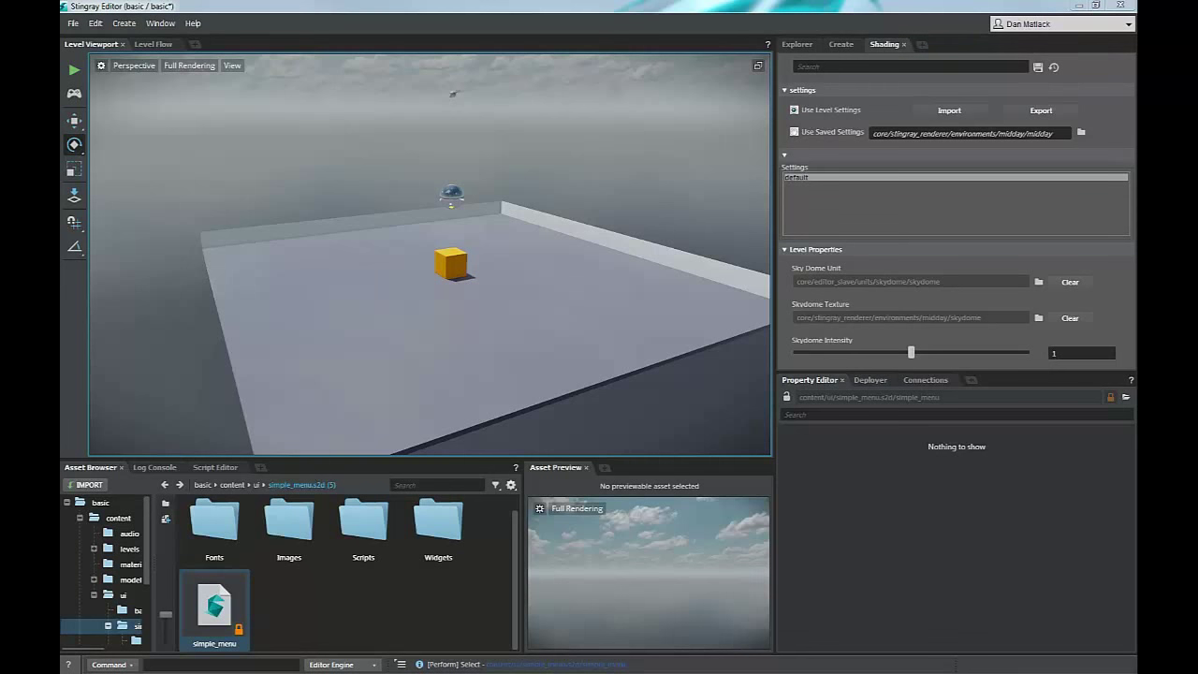
{"action": "left_click_drag", "start_coordinate": [154, 571], "coordinate": [221, 571]}
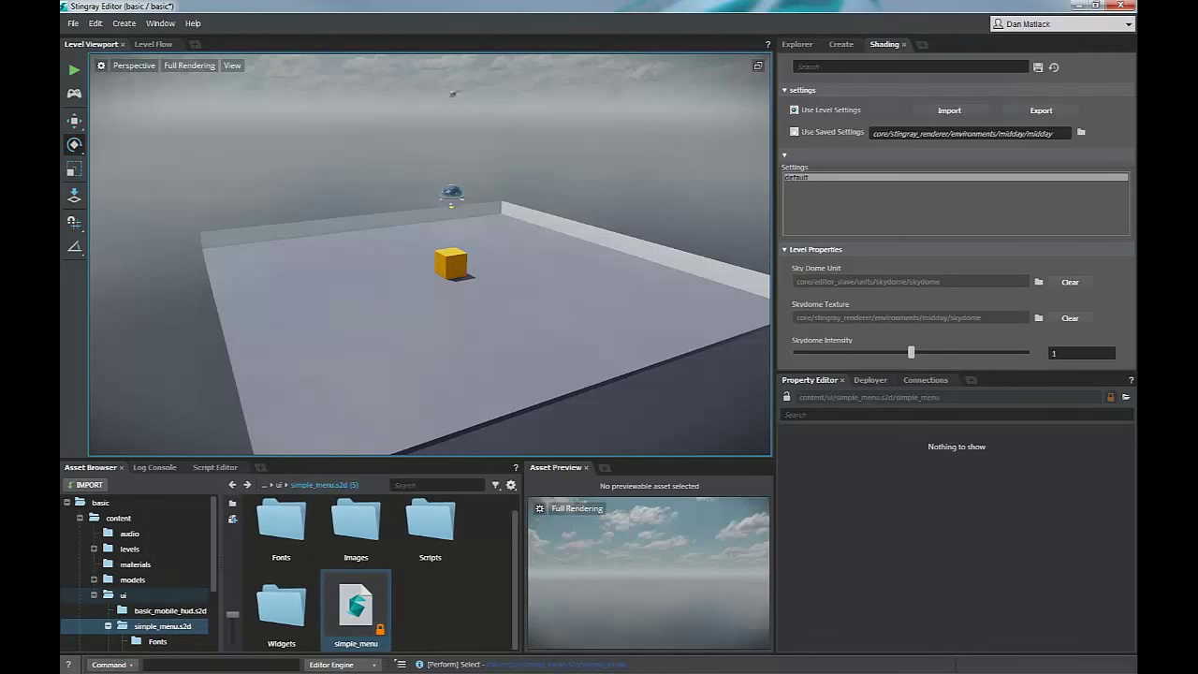
{"action": "left_click", "coordinate": [94, 595]}
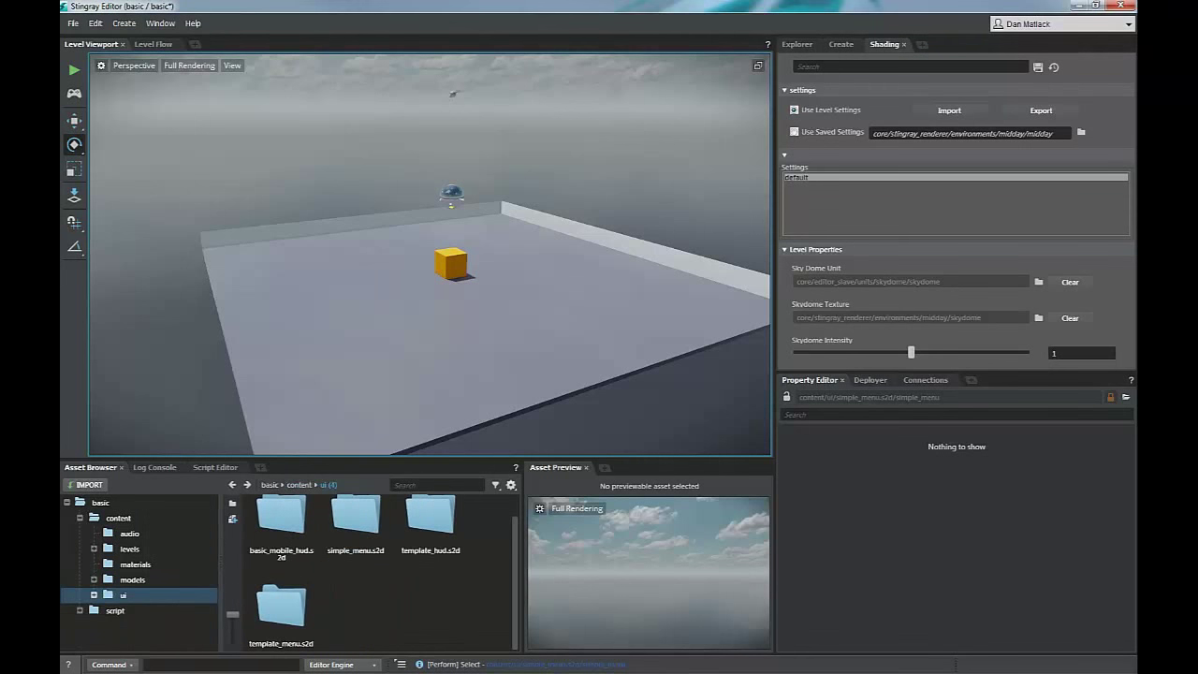